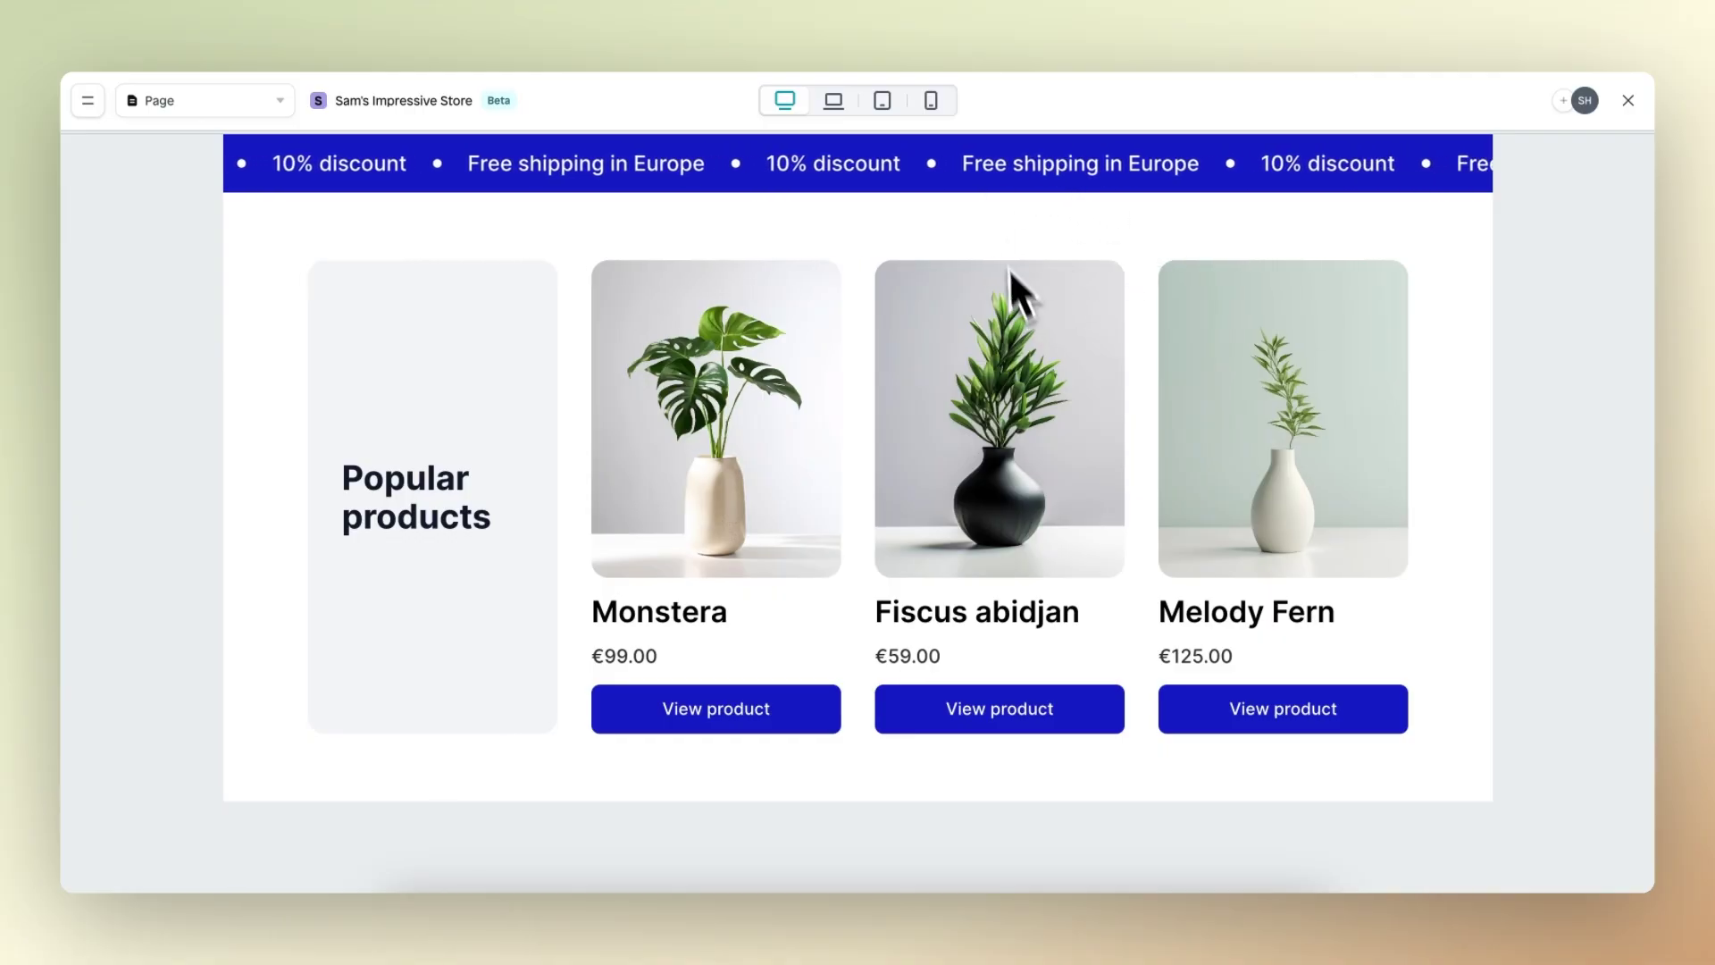
Place a new SHOP NOW Ticker element at the top of the page and select the old blue ticker.
left_click(1629, 107)
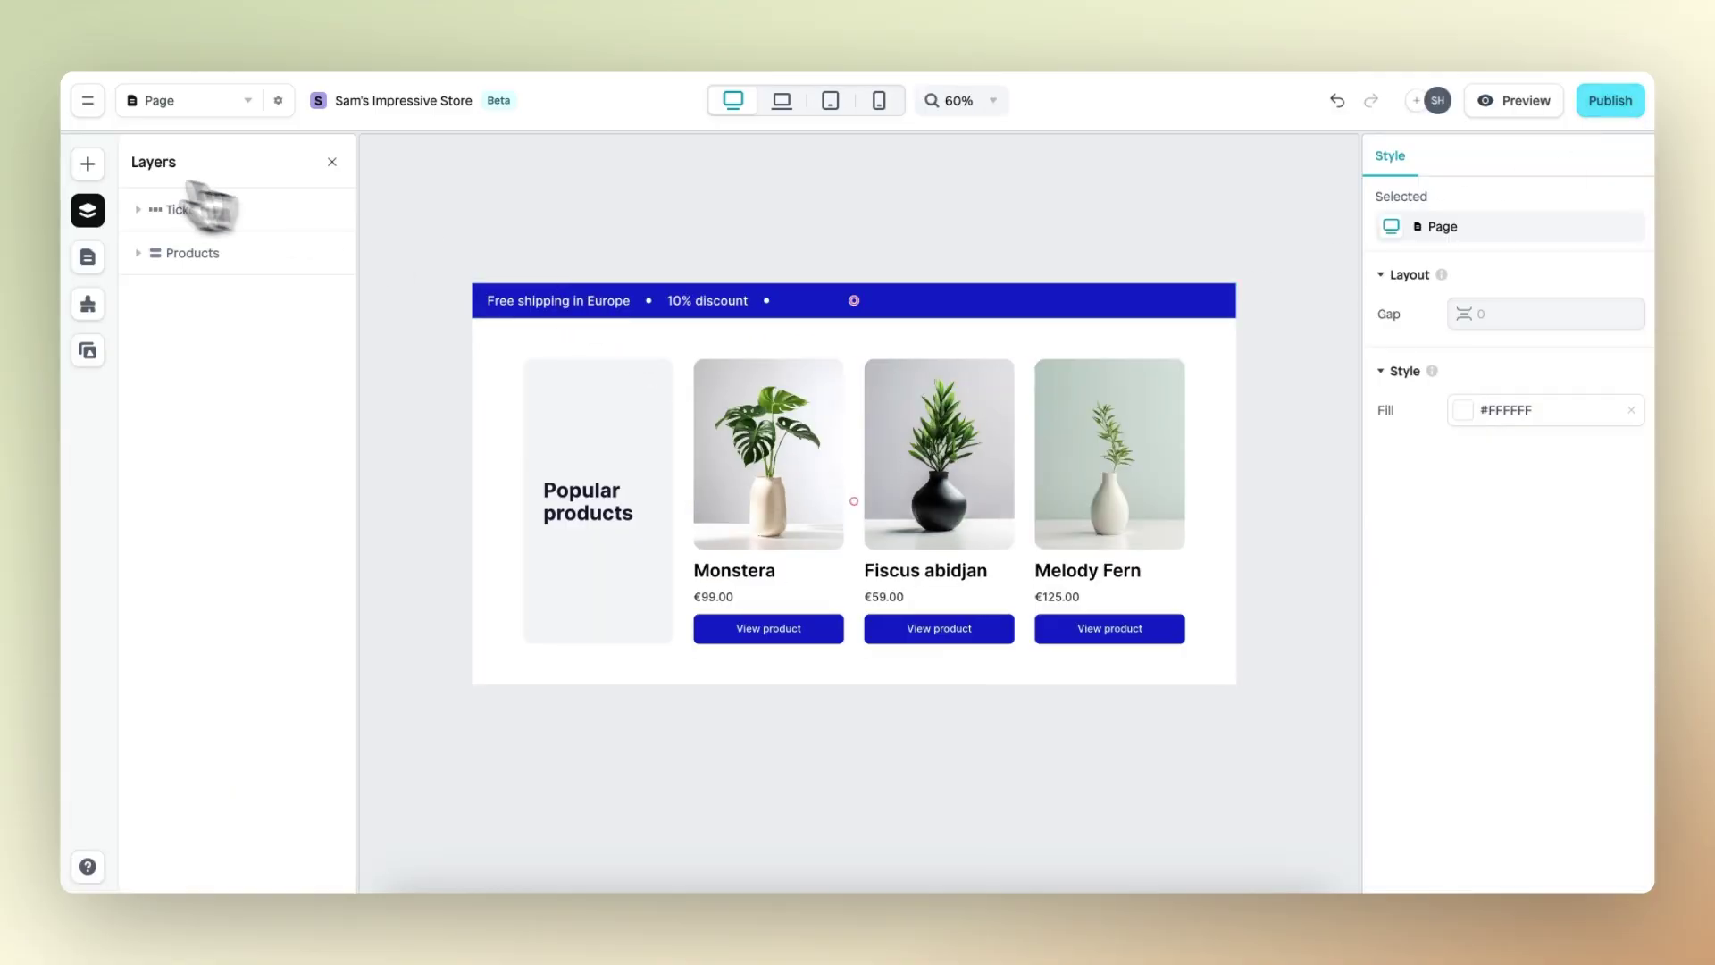
left_click(88, 163)
scroll(663, 451, "up", 3)
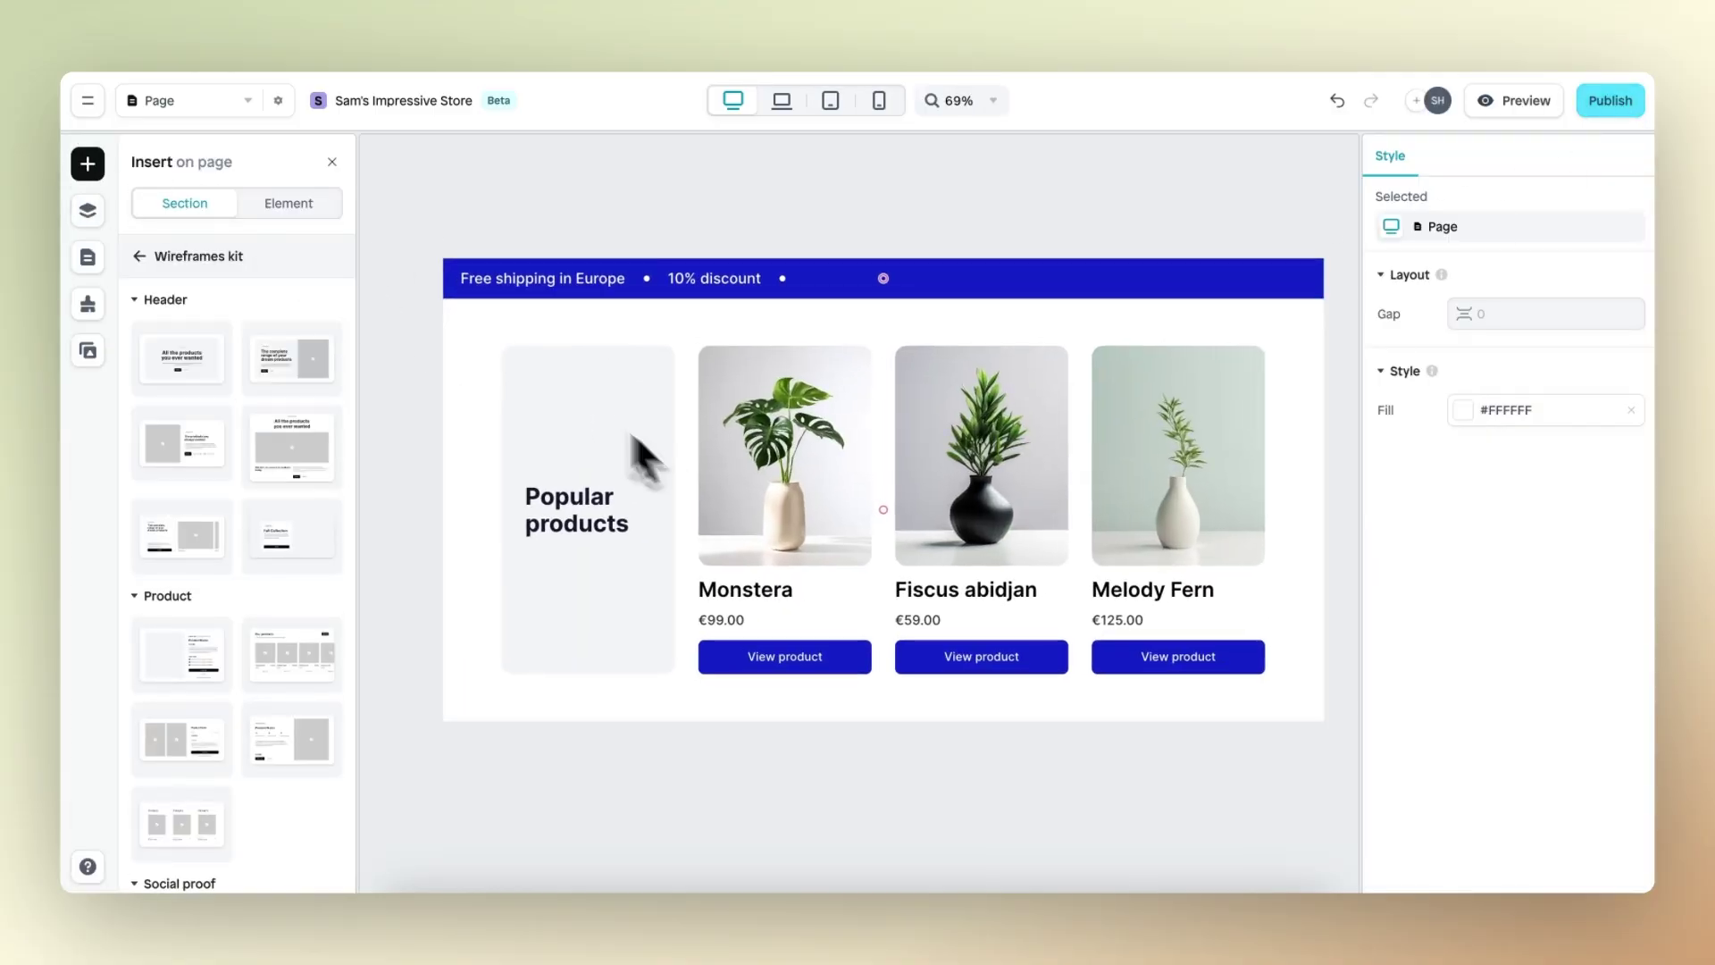
left_click(296, 207)
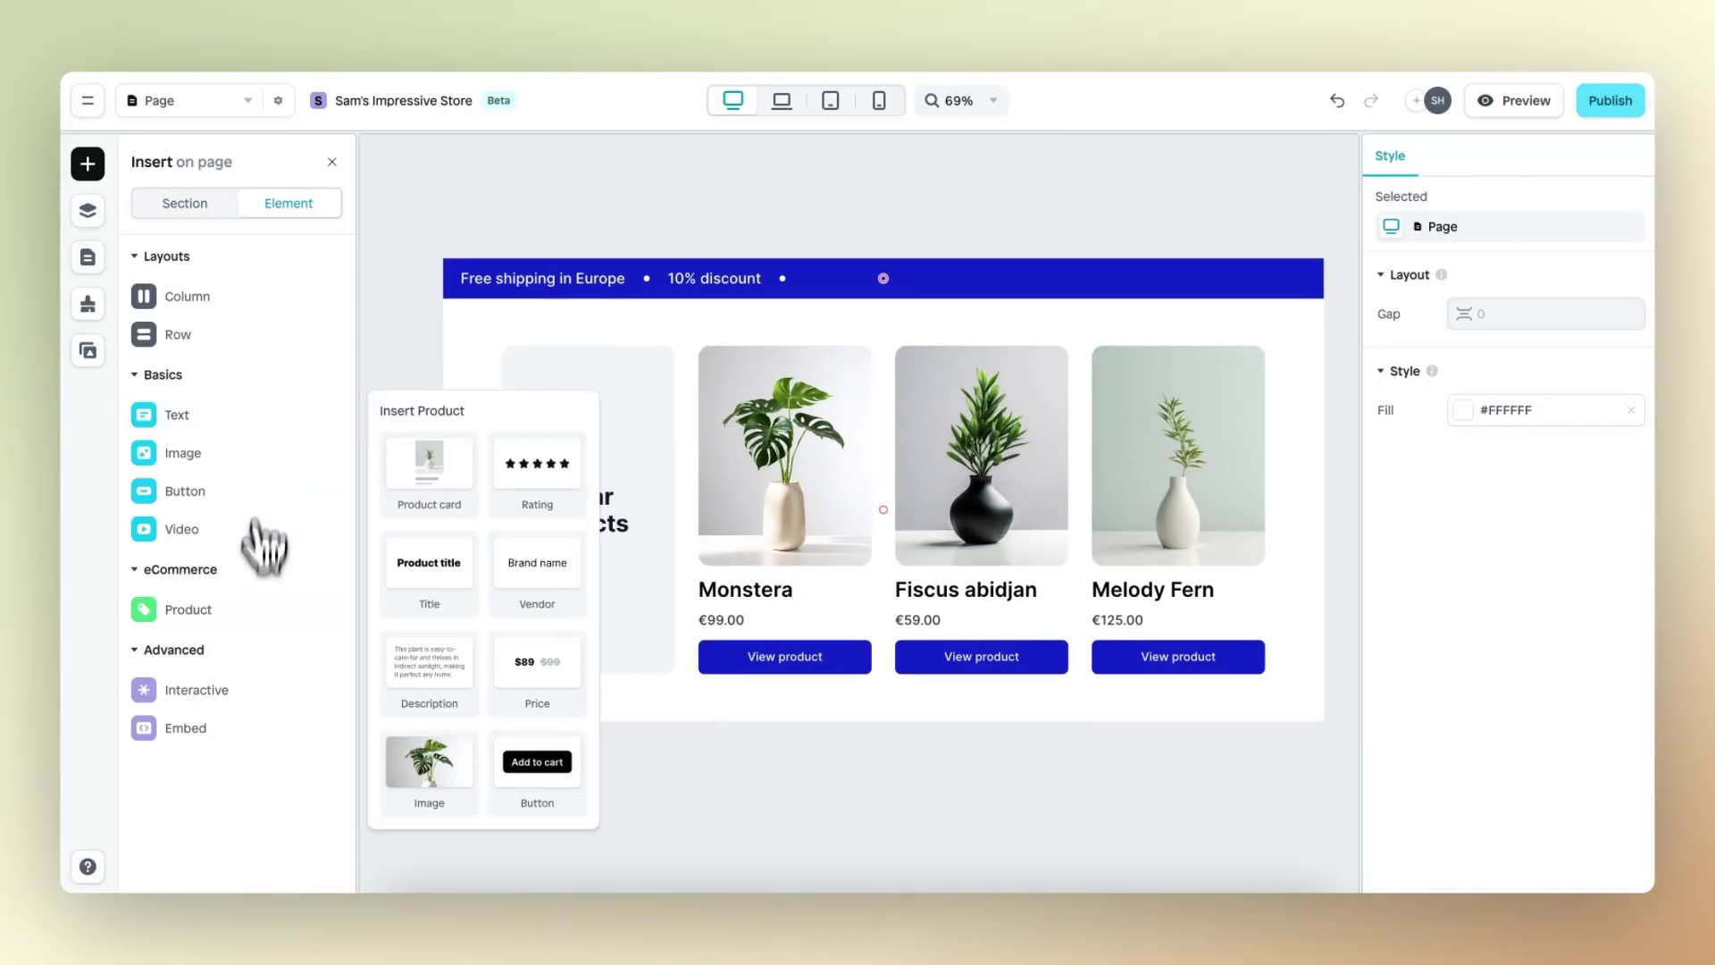
mouse_move(226, 689)
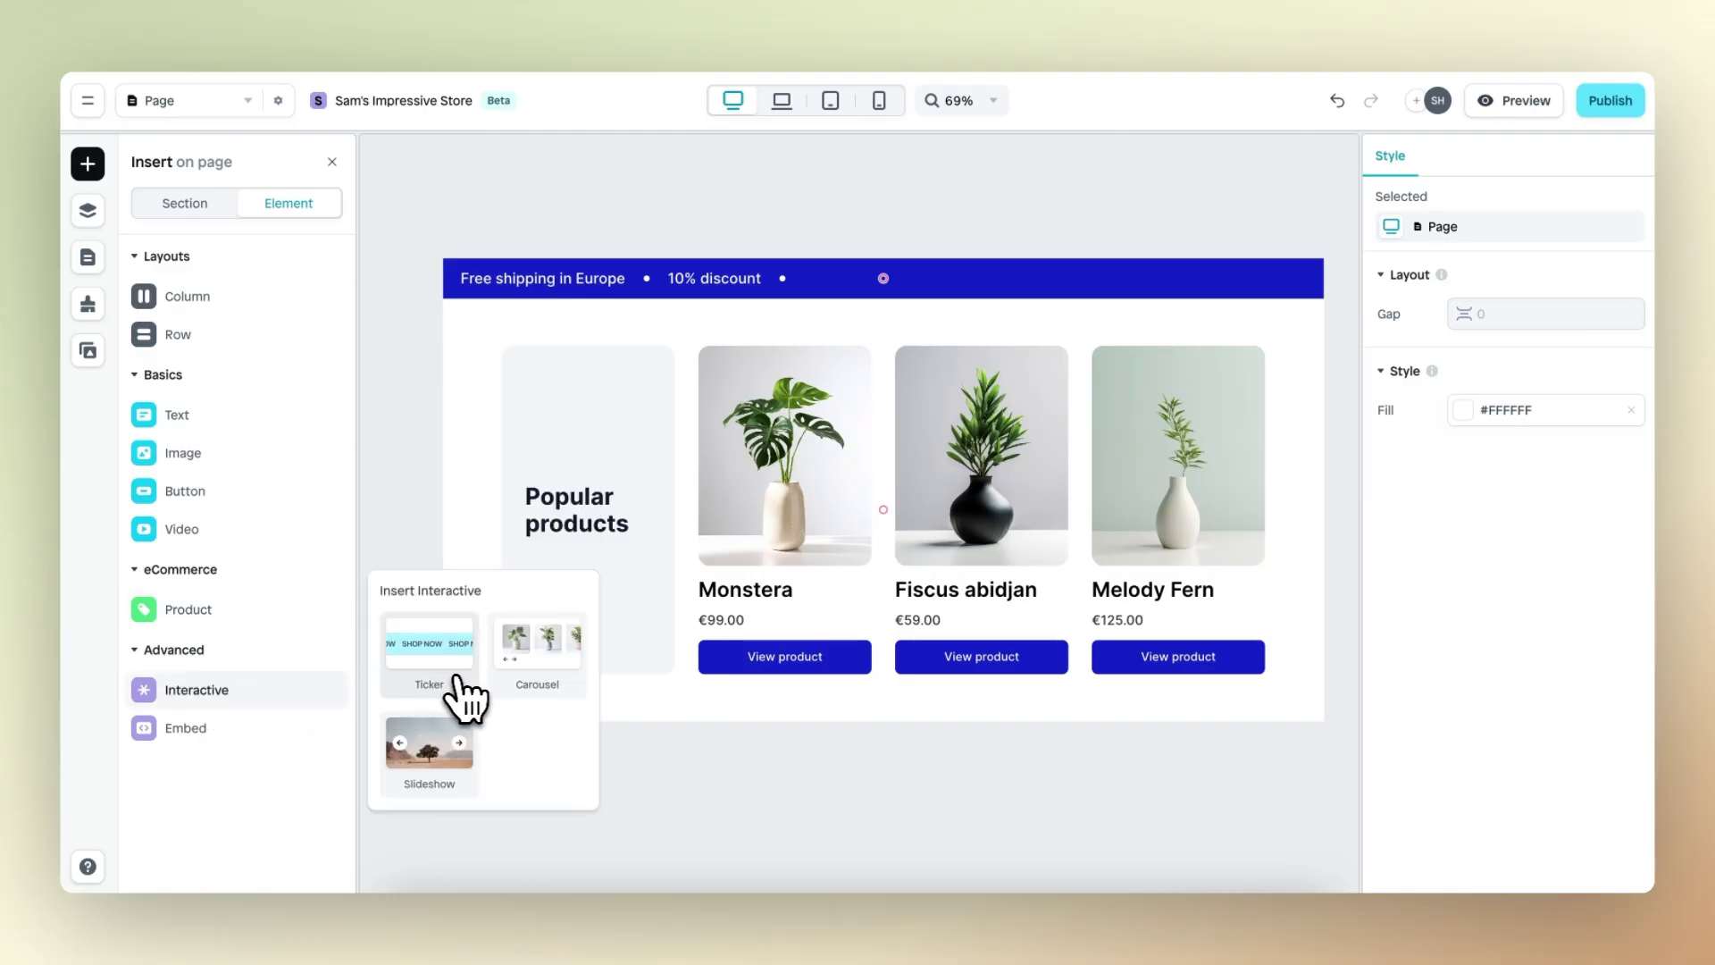
left_click_drag(432, 694, 777, 259)
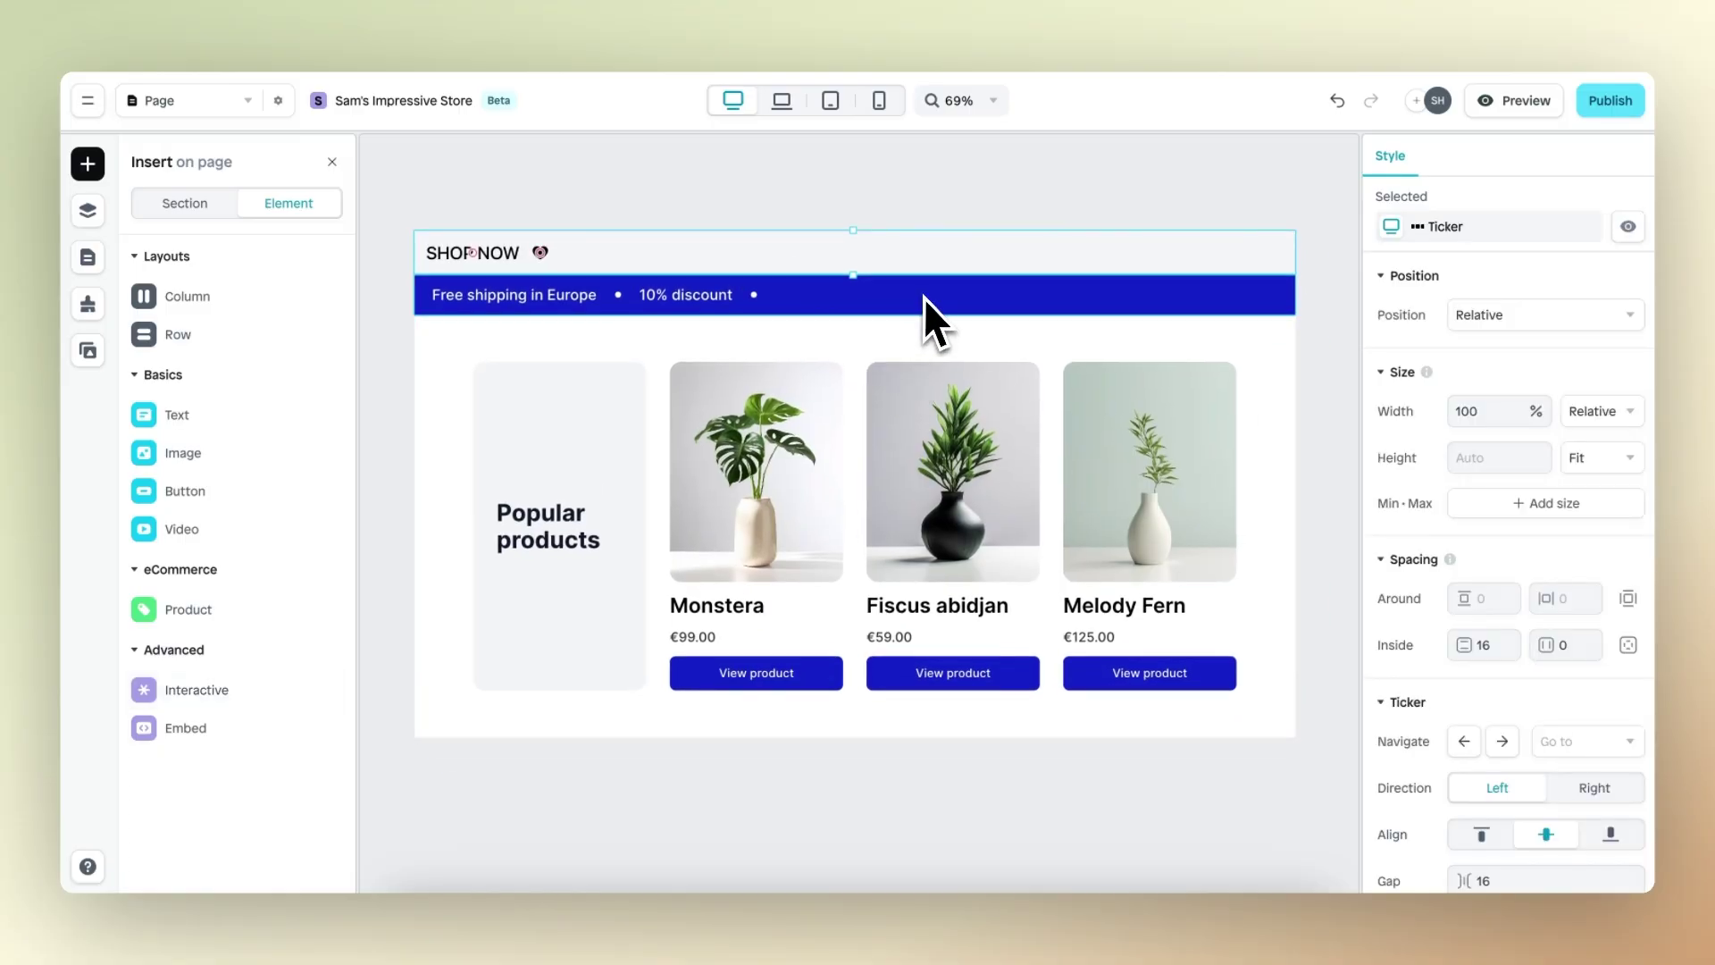
left_click(923, 297)
key("Delete")
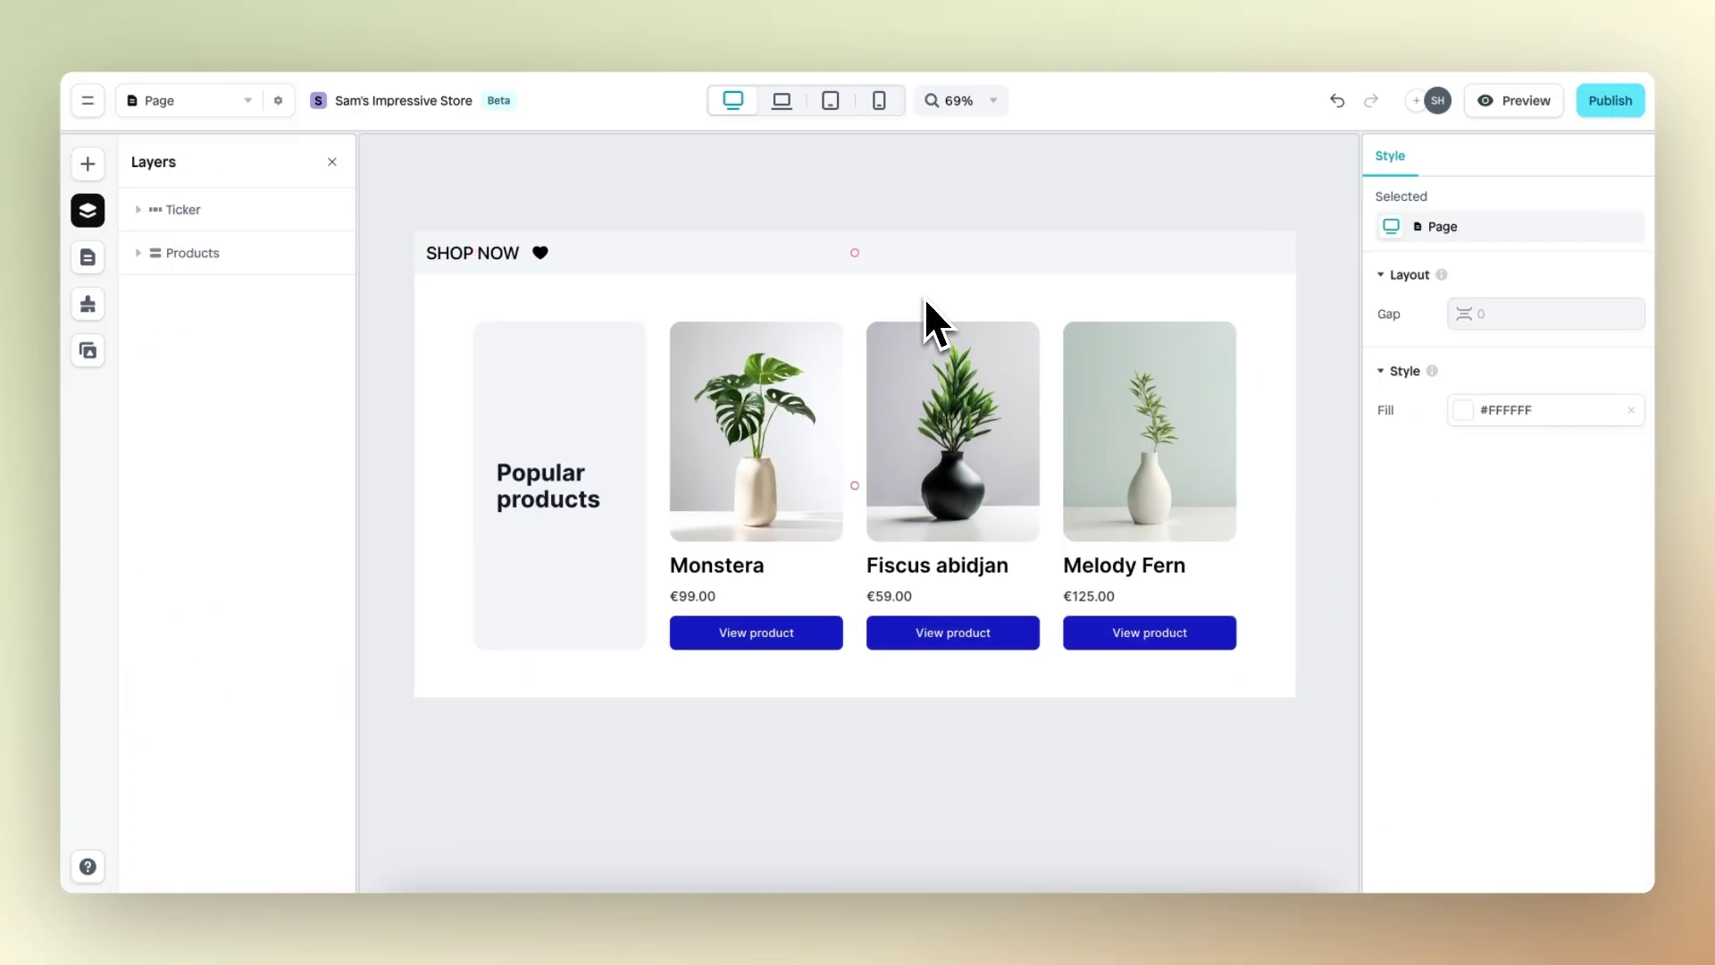
left_click(183, 214)
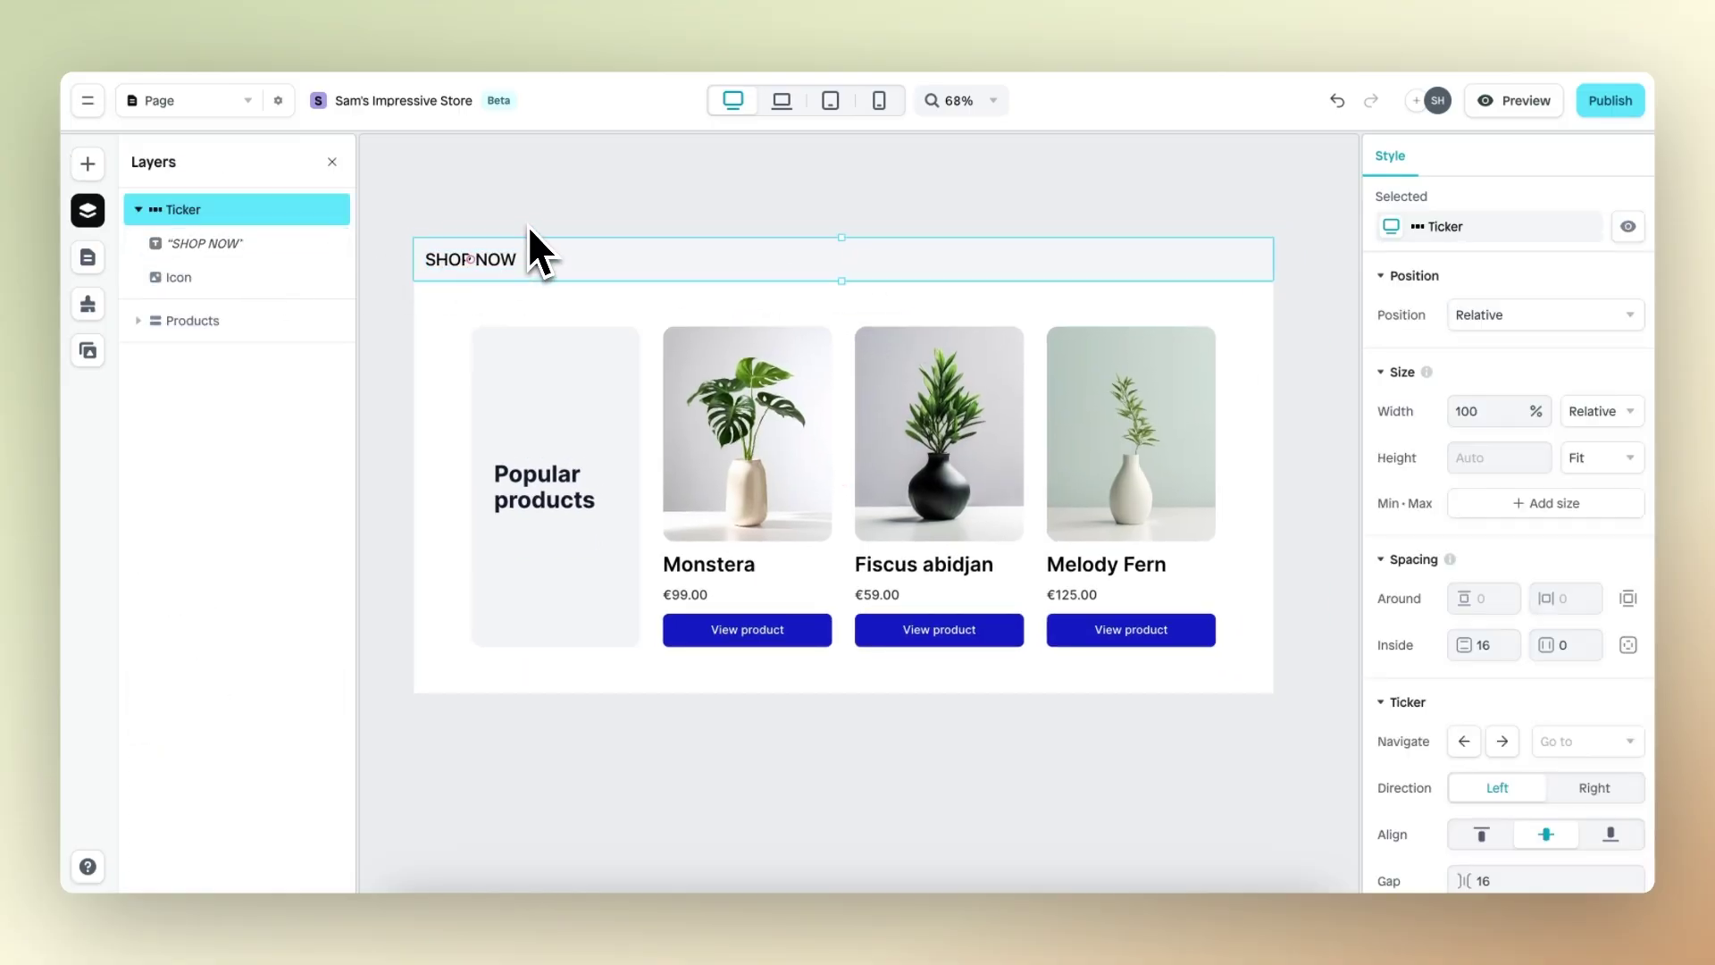
left_click(88, 163)
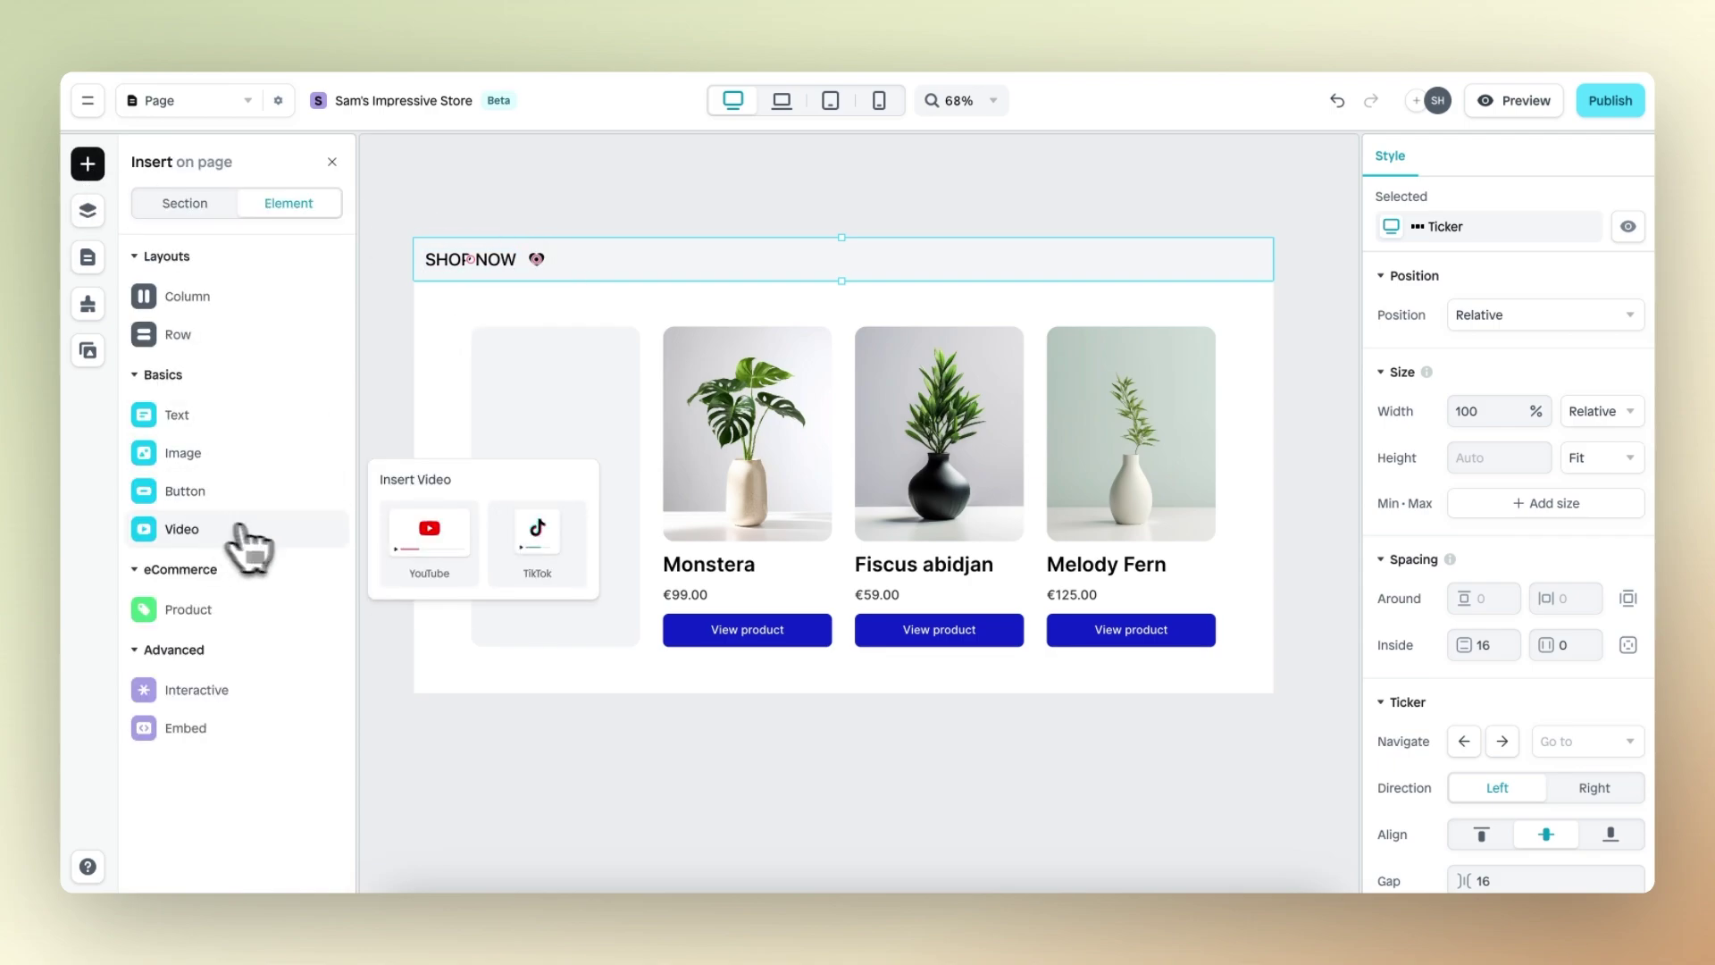
left_click_drag(255, 531, 554, 344)
left_click_drag(623, 270, 619, 273)
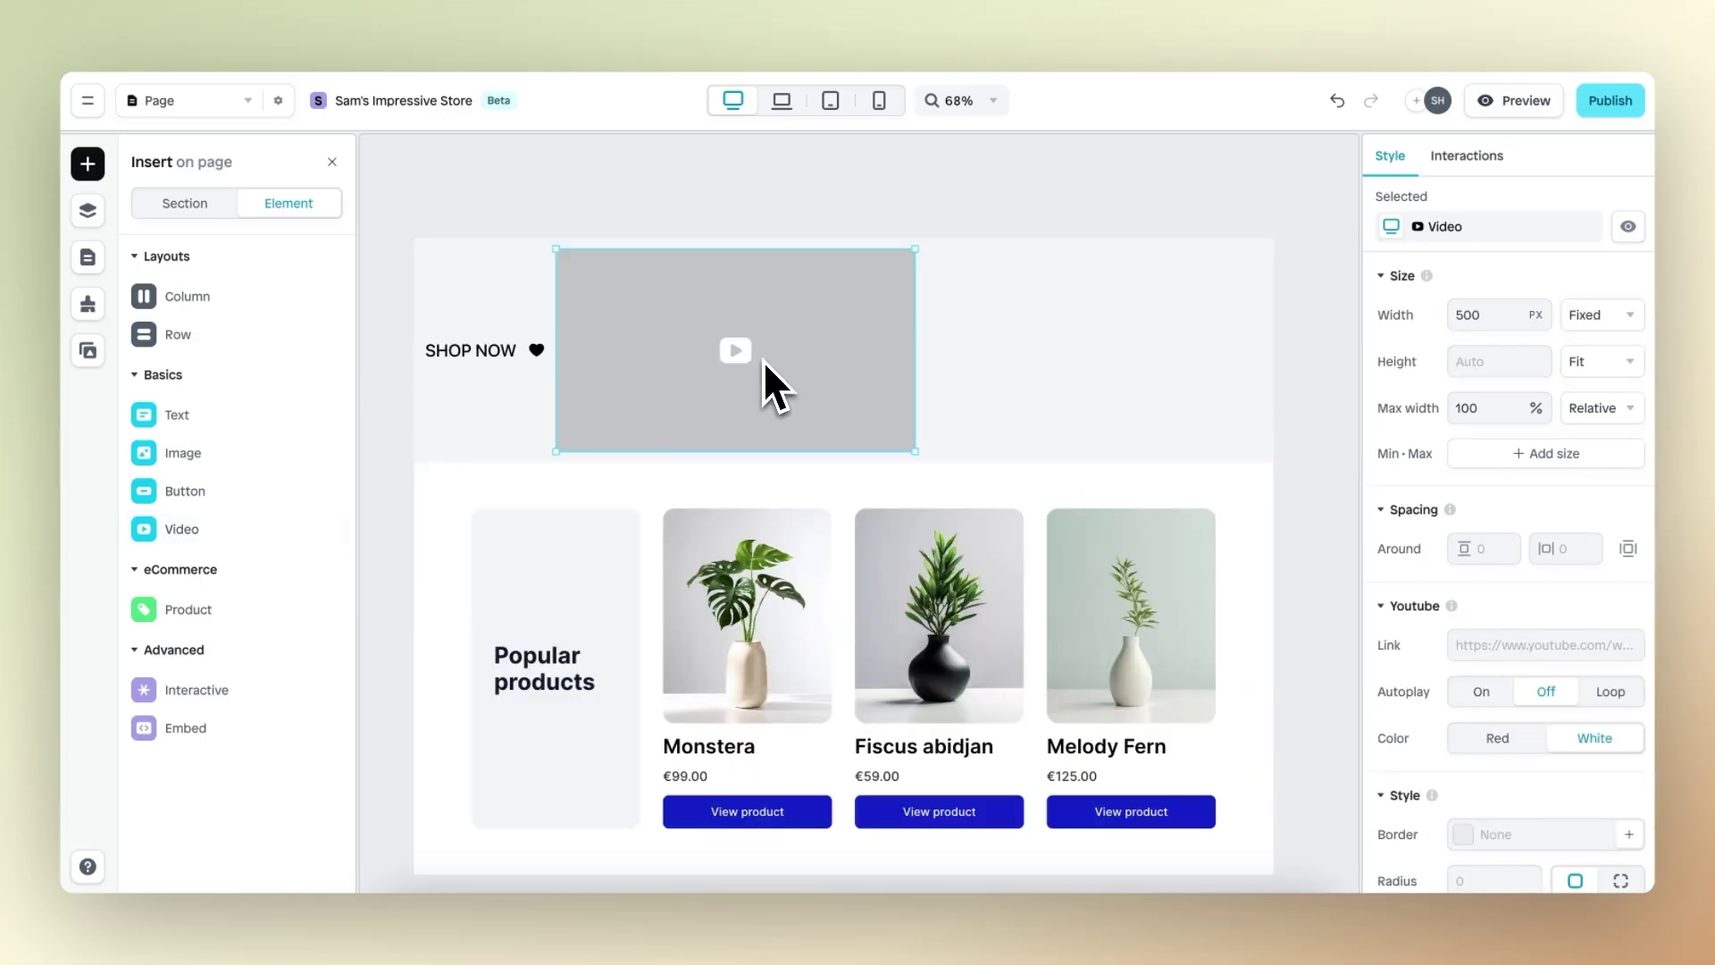
key("Delete")
Change the SHOP NOW ticker text to 'Free shipping in Europe'.
scroll(466, 272, "up", 5)
double_click(523, 263)
type("F")
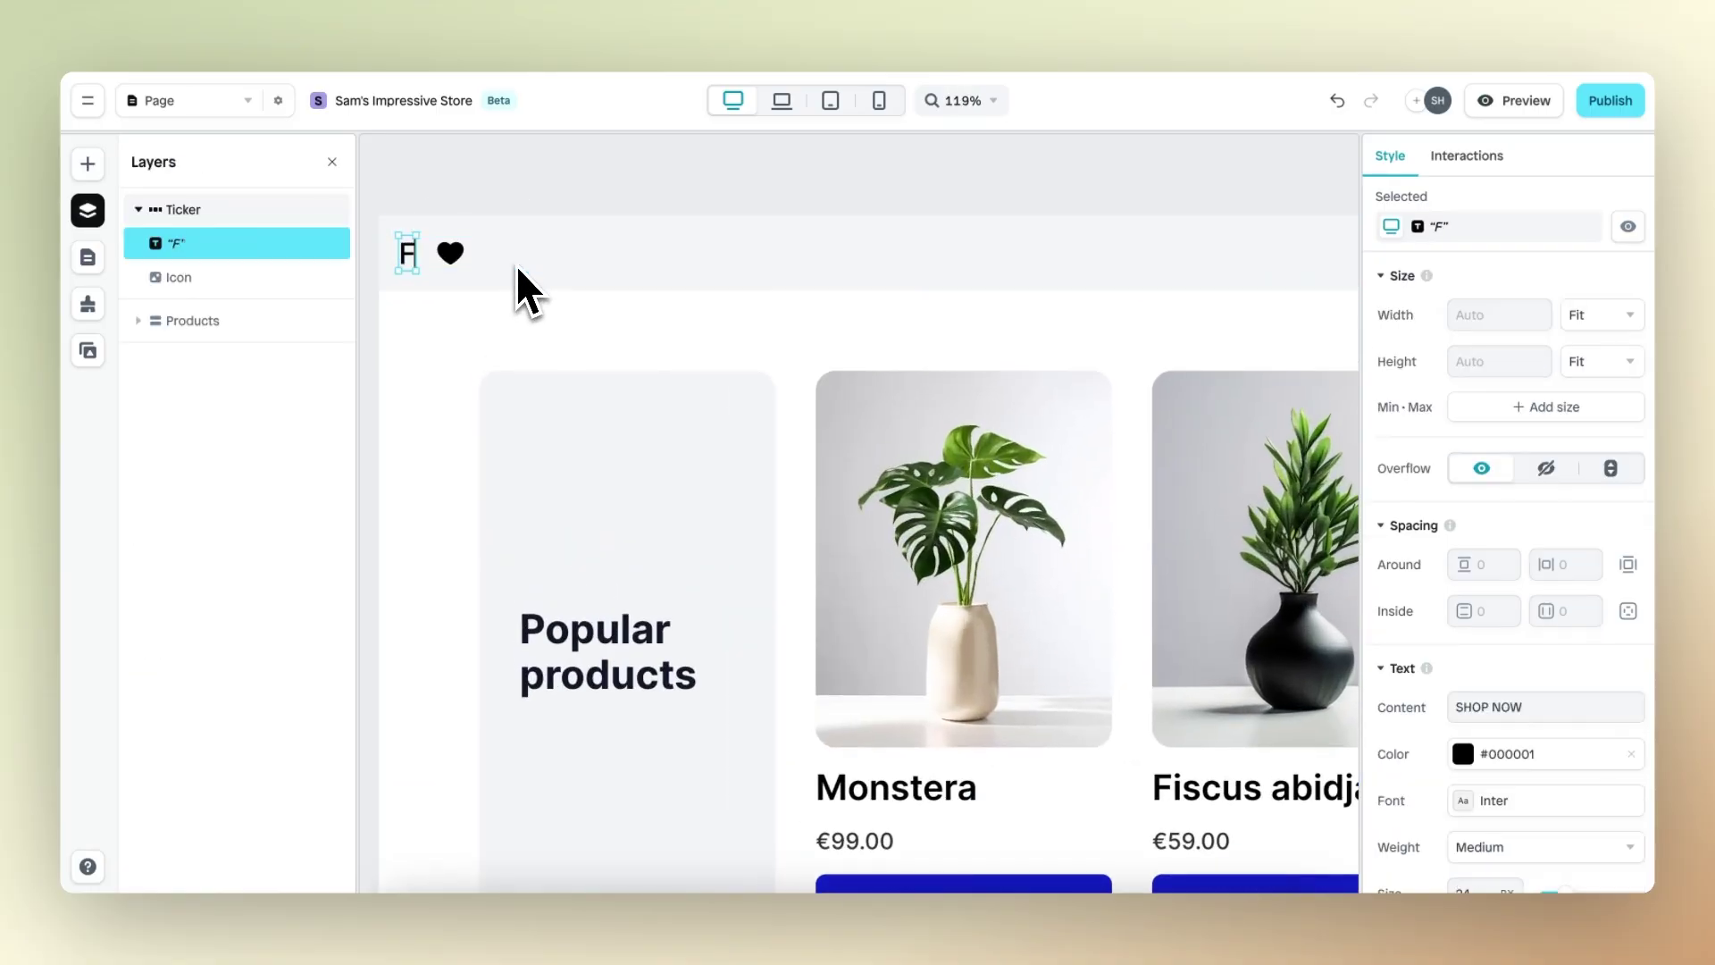
type("ree shipping in Europe")
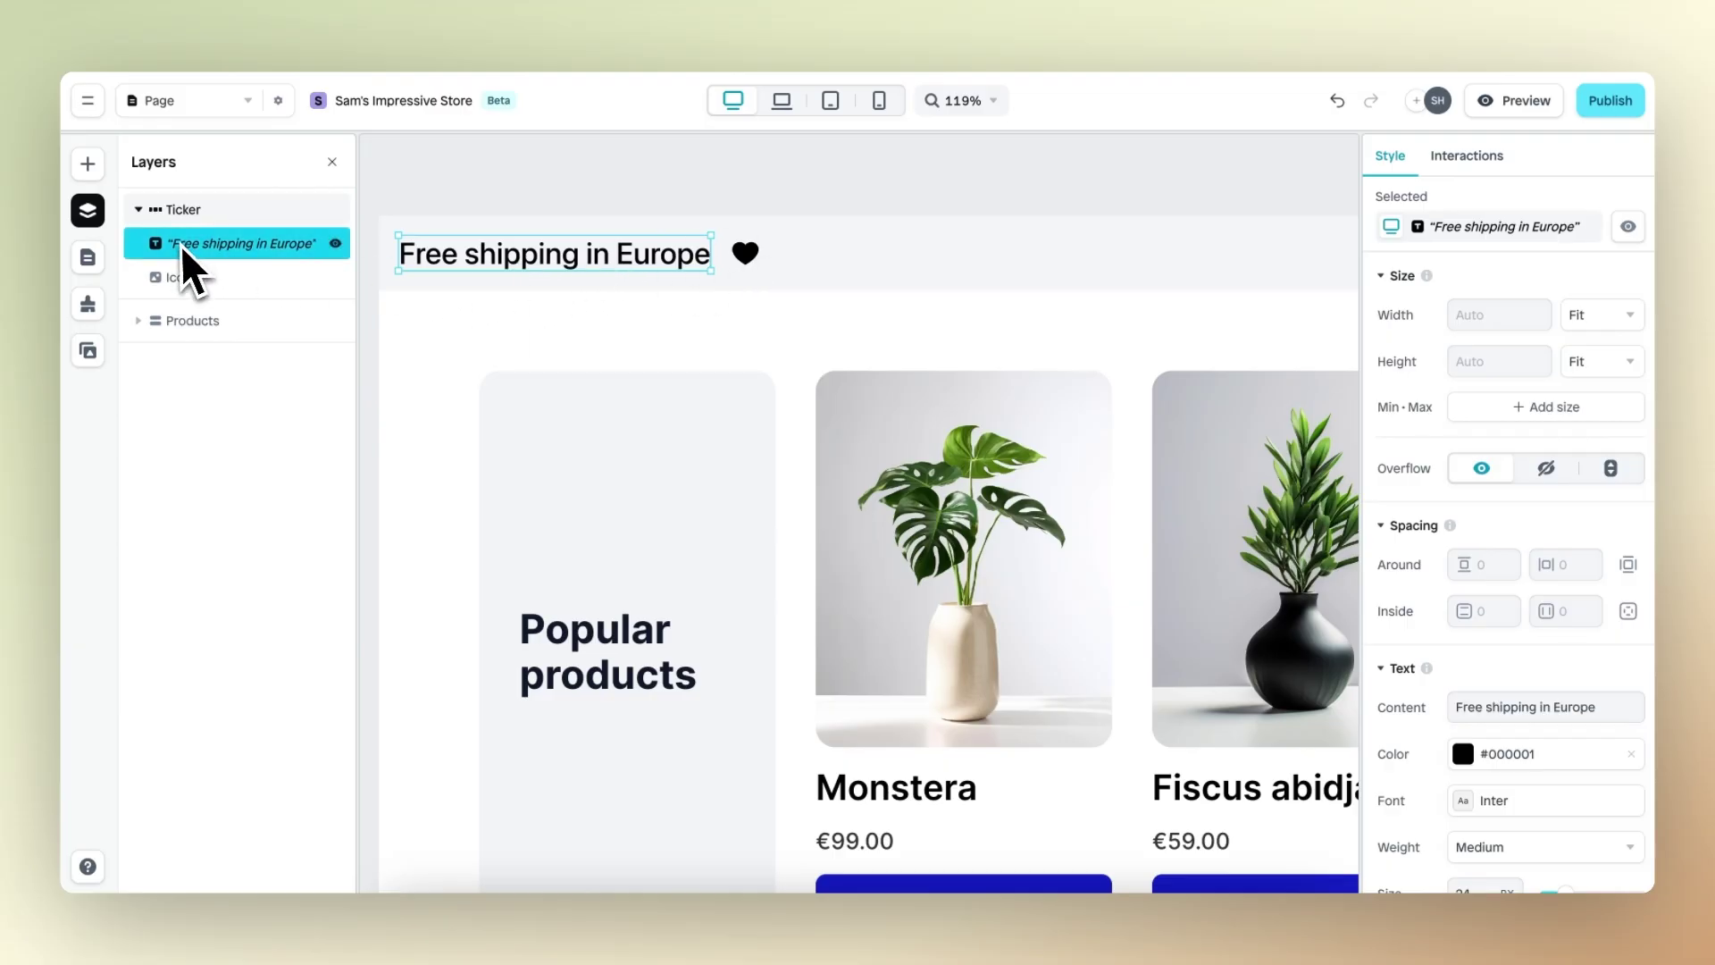
Duplicate that text, move the copy after the heart, and retype it as '10% discount'.
key("ctrl+d")
left_click_drag(207, 289, 215, 324)
double_click(930, 263)
type("10% dis")
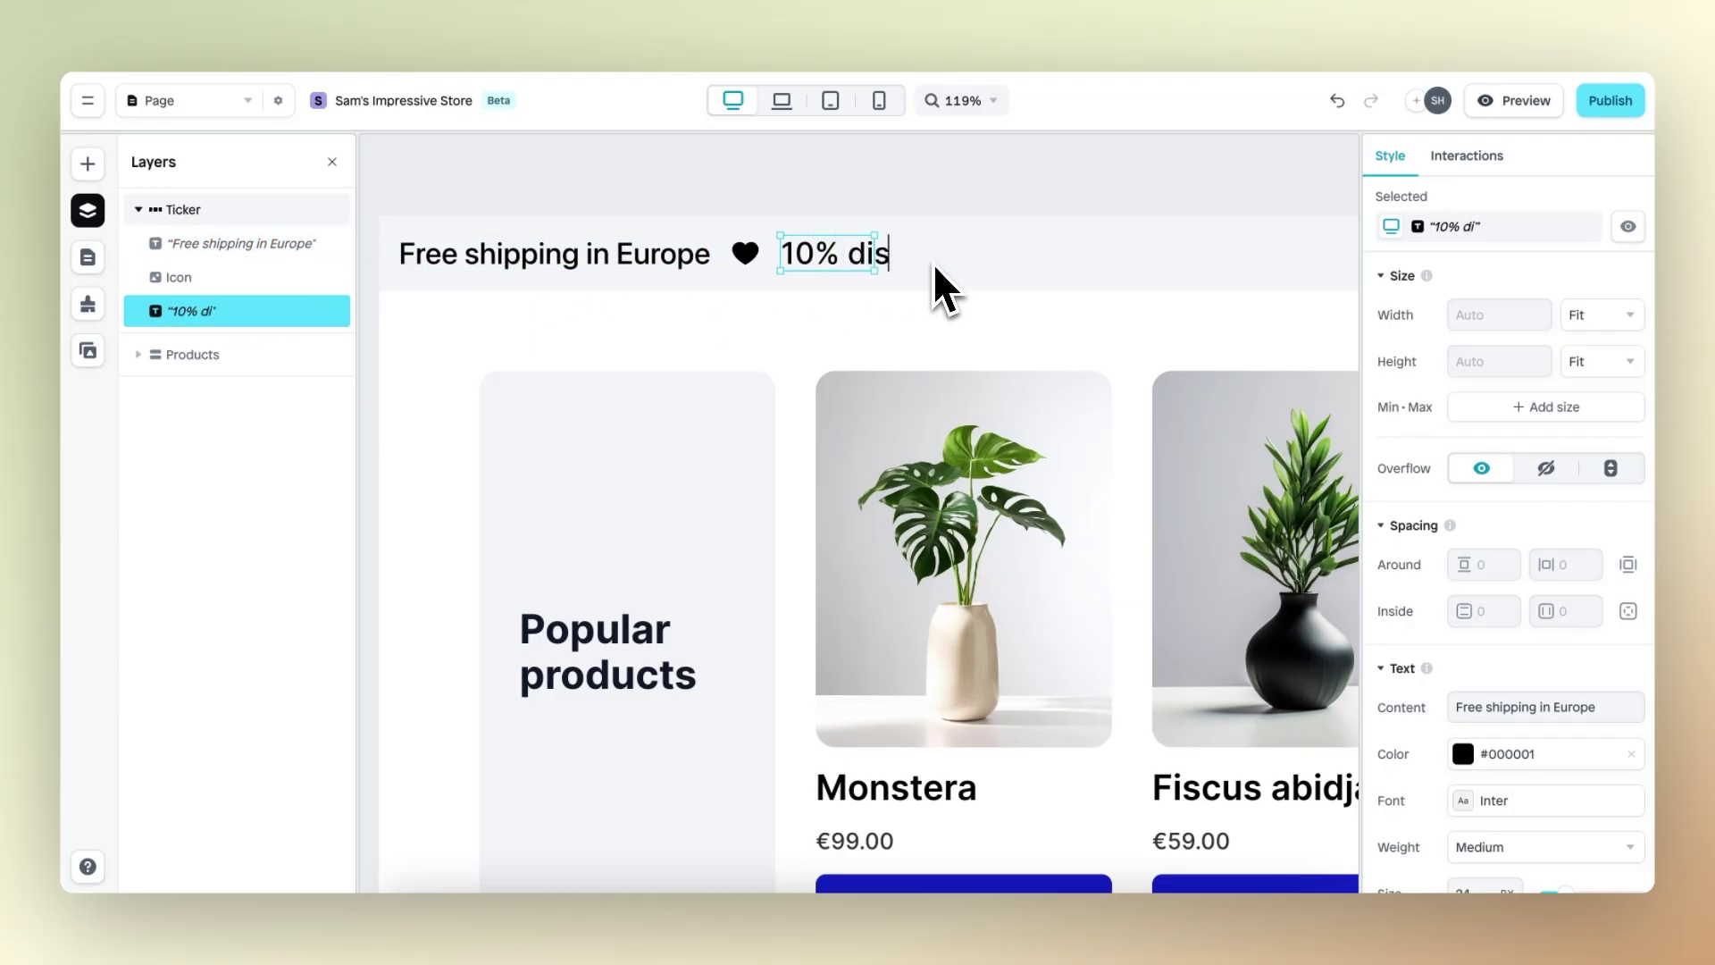
type("count")
Replace the ticker's heart icon with a filled circle icon.
left_click(225, 277)
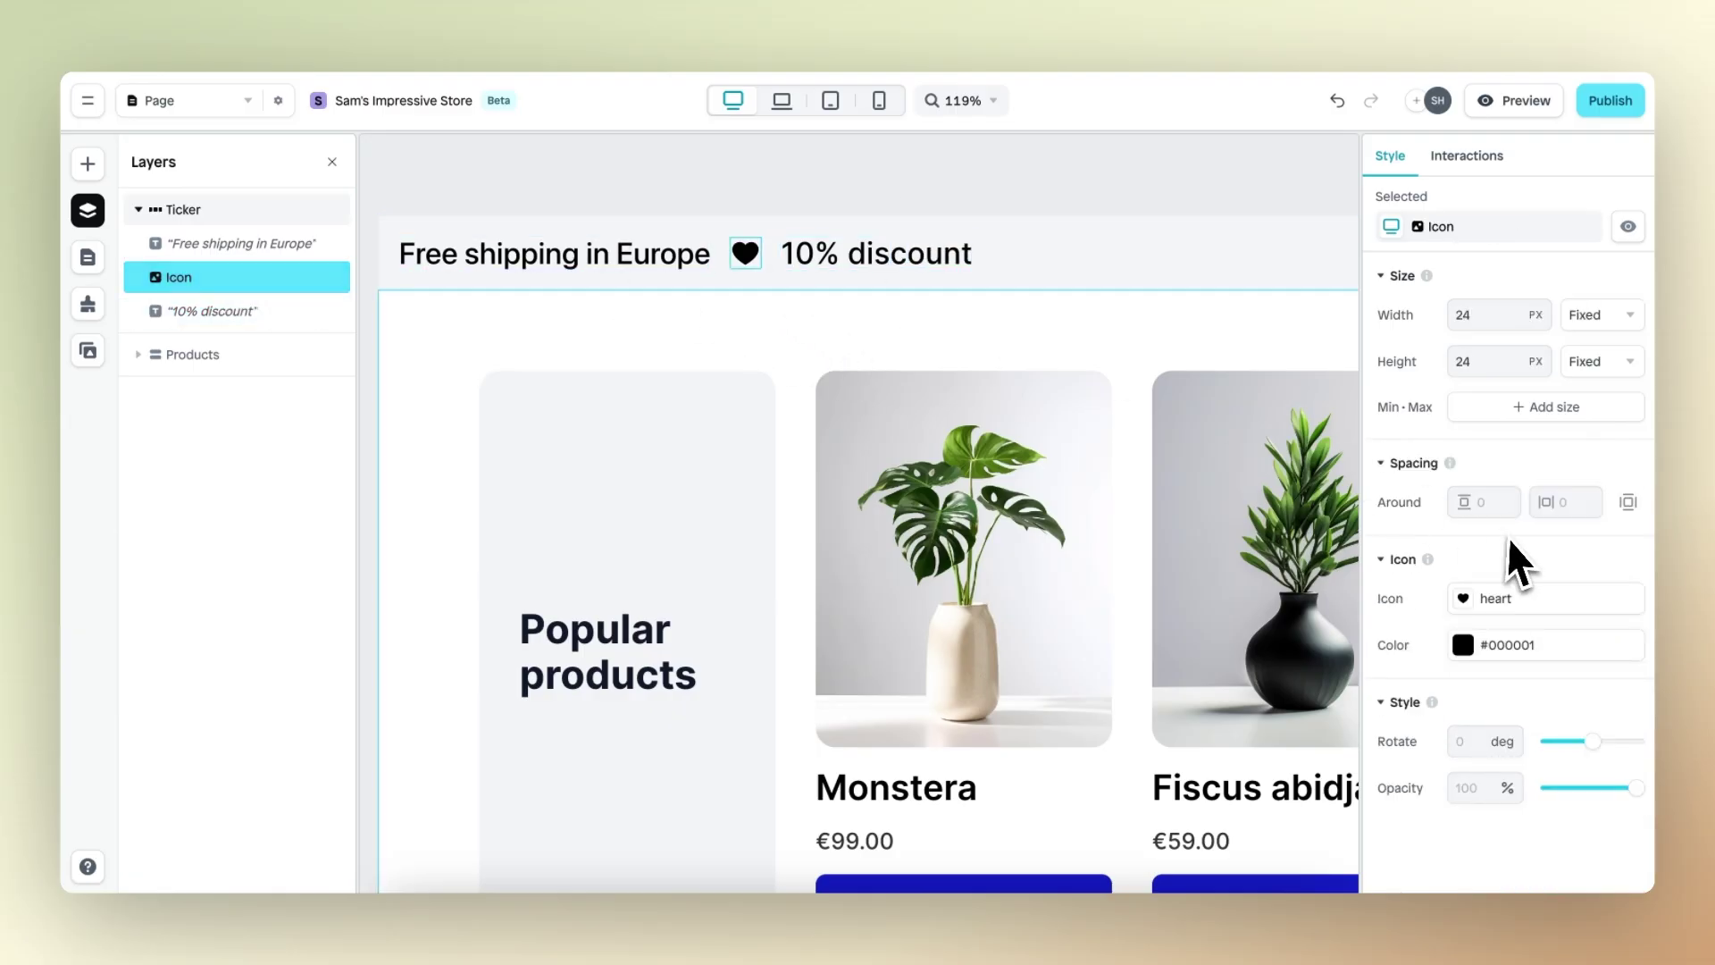
left_click(1472, 600)
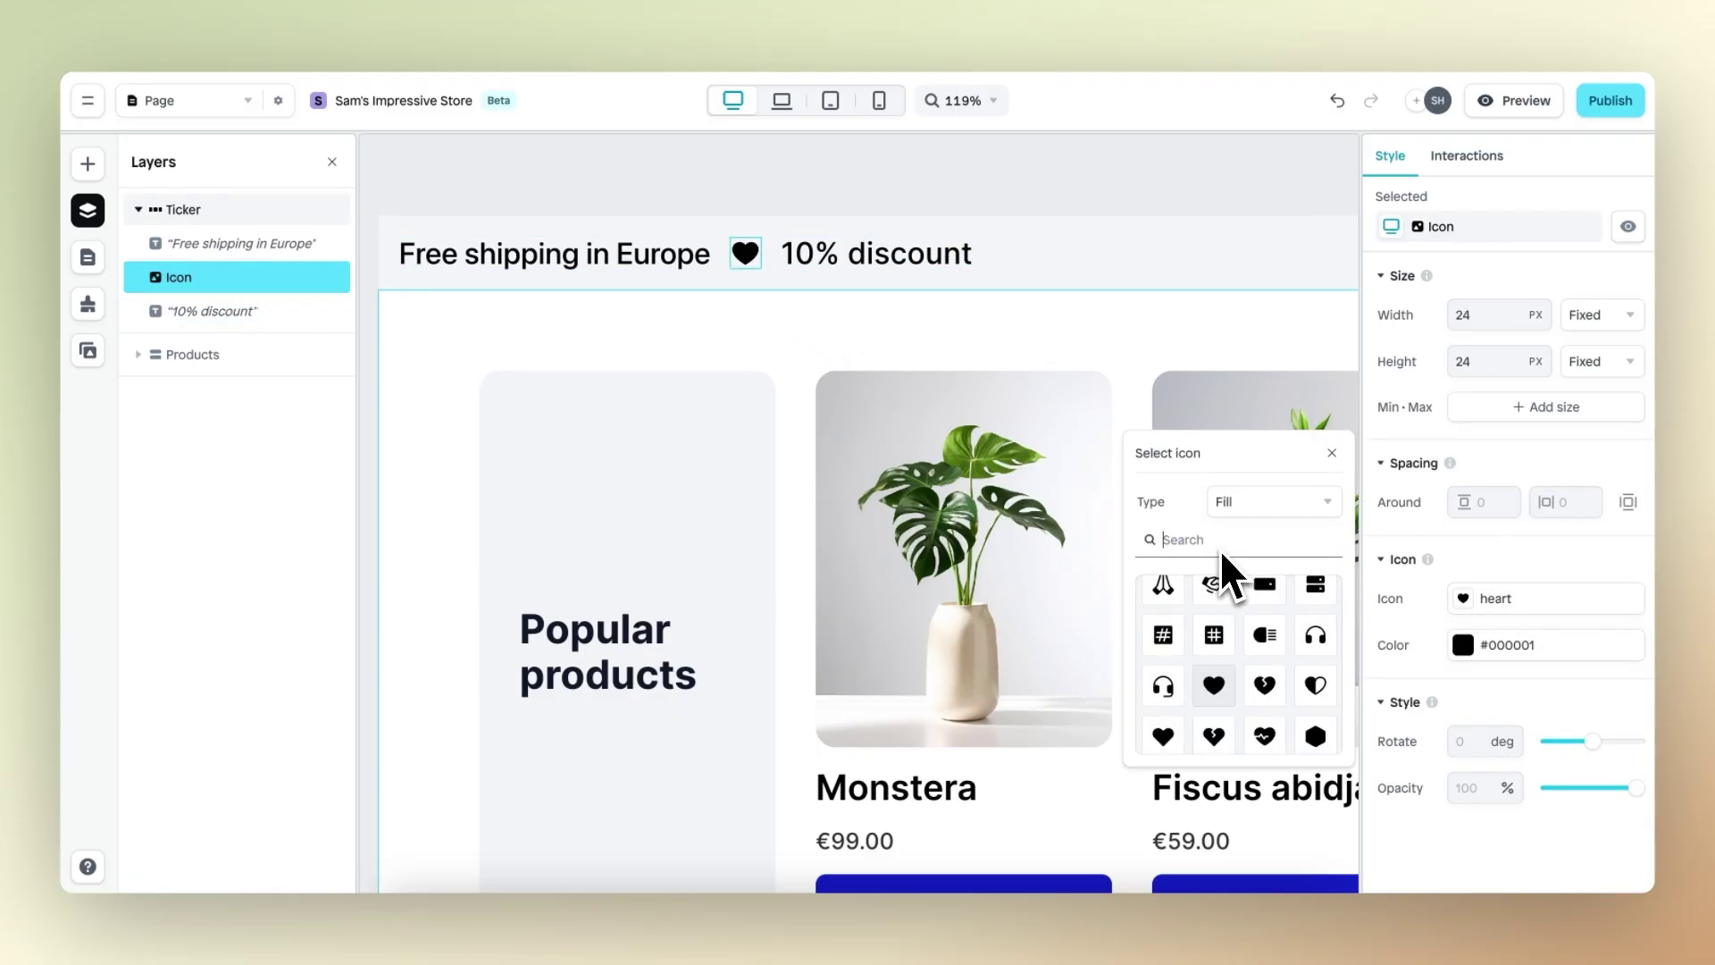
type("circl")
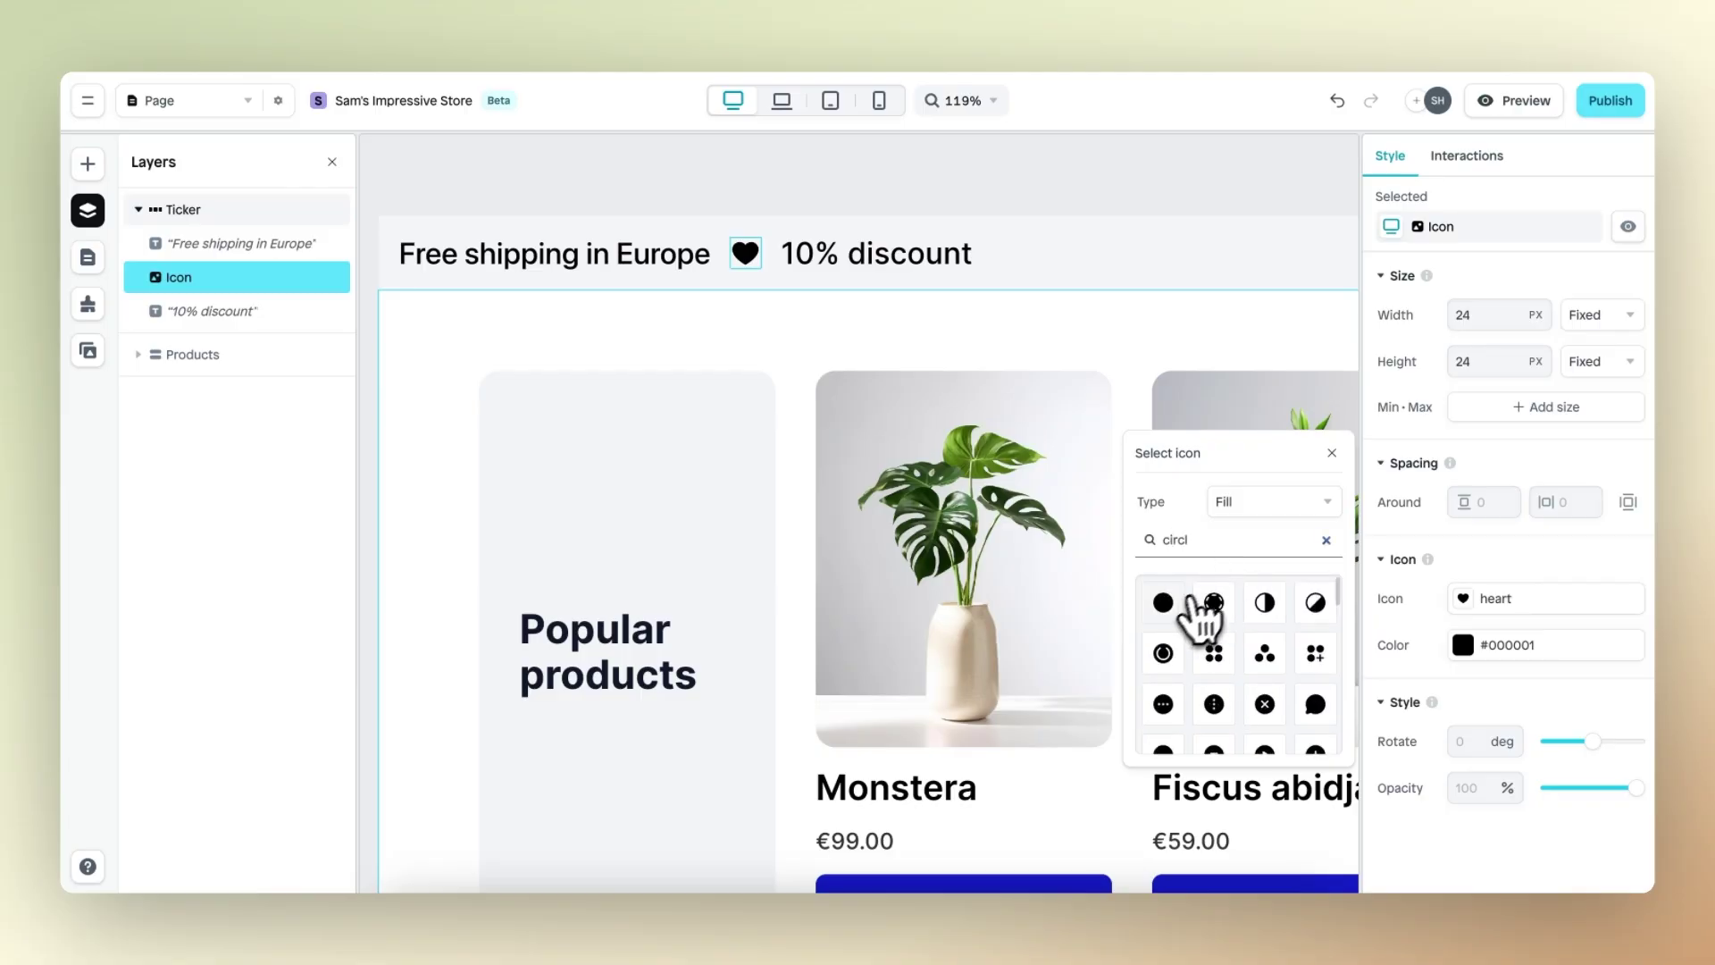
left_click(1163, 604)
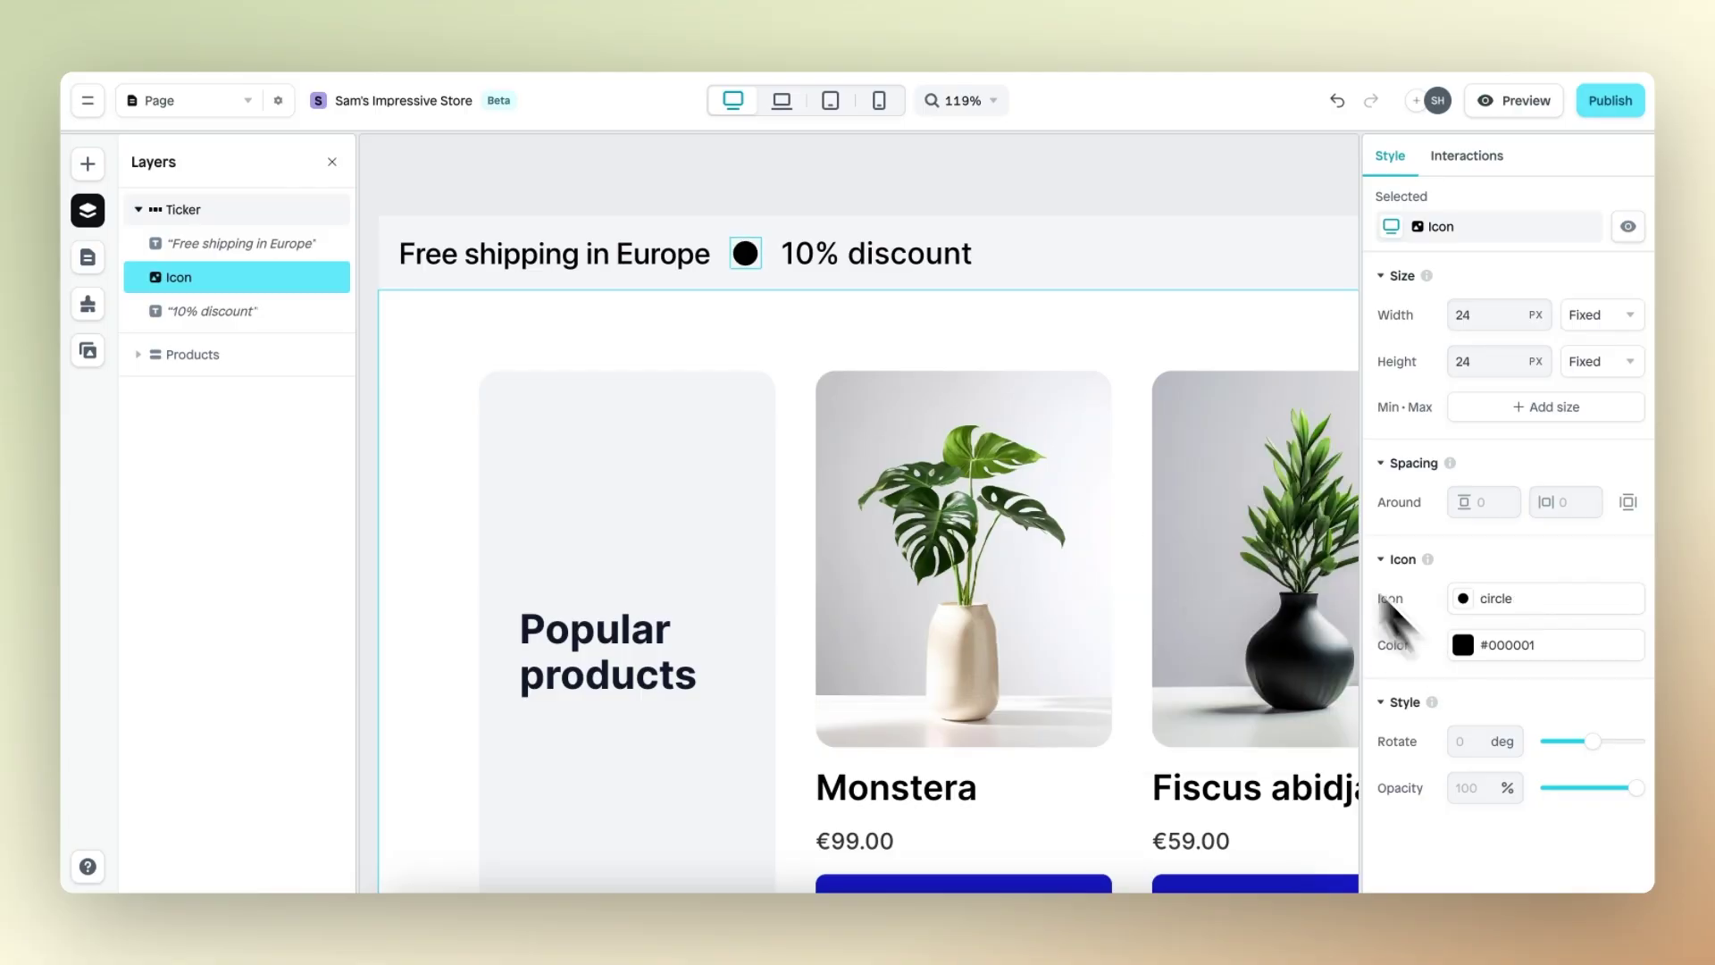
Paste a copy of the circle icon and move it after '10% discount'.
right_click(195, 272)
left_click(227, 325)
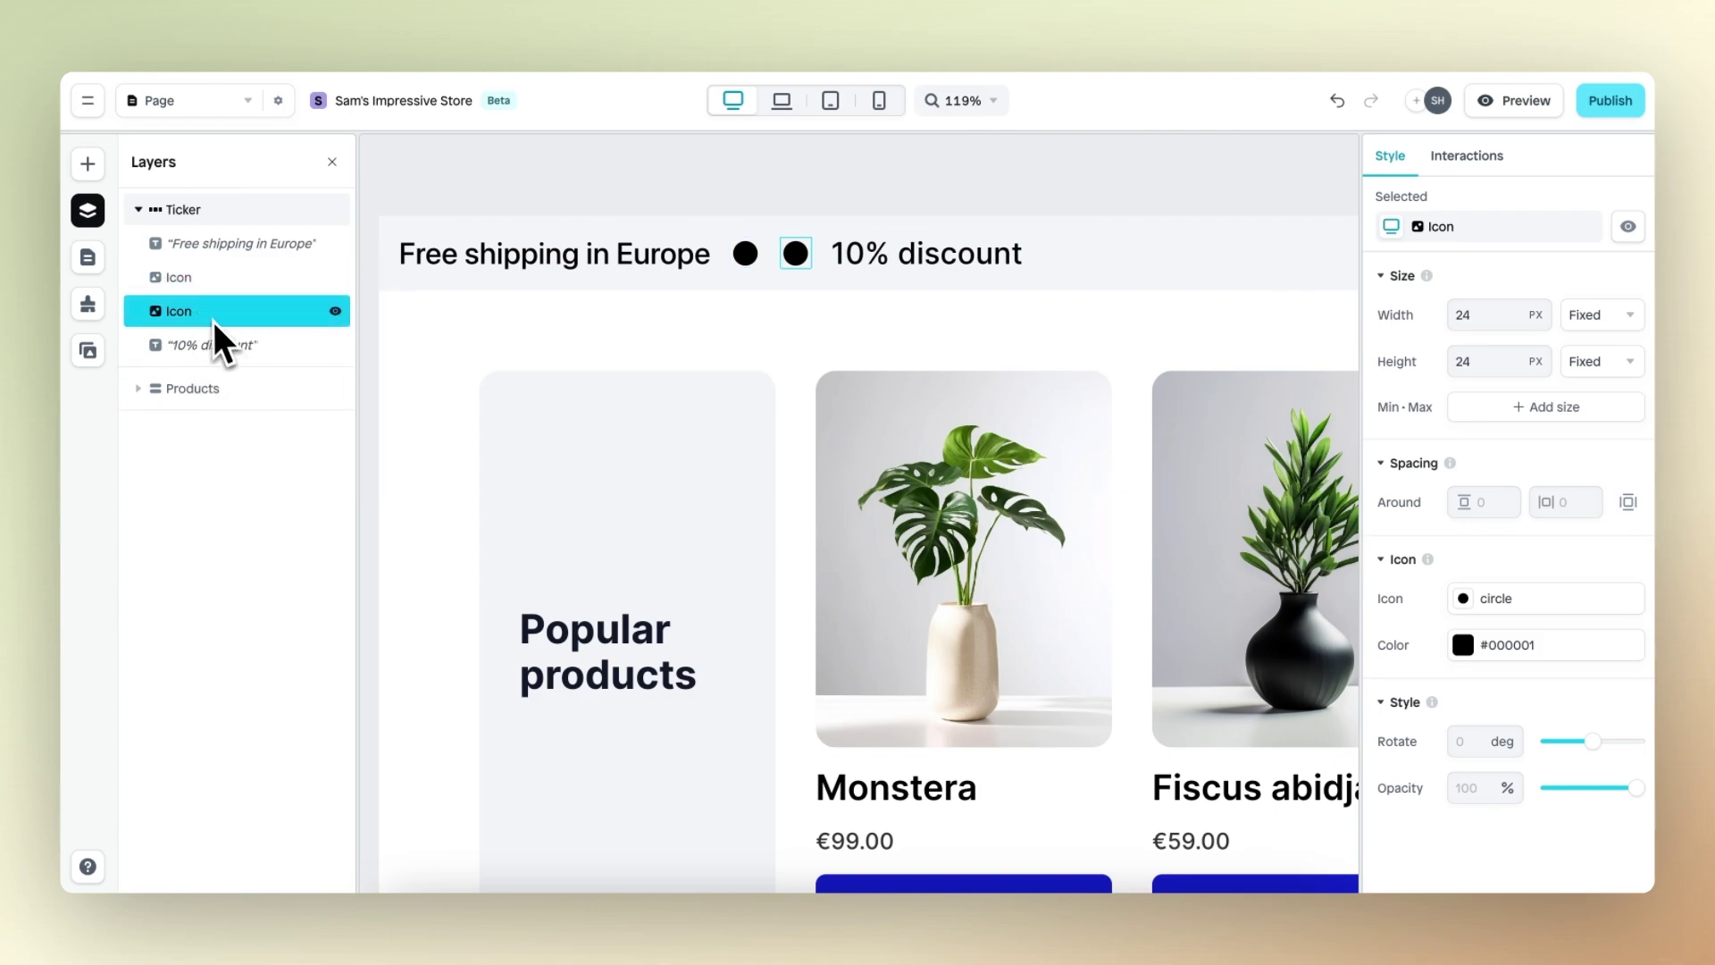
left_click_drag(211, 314, 214, 353)
scroll(605, 337, "down", 5)
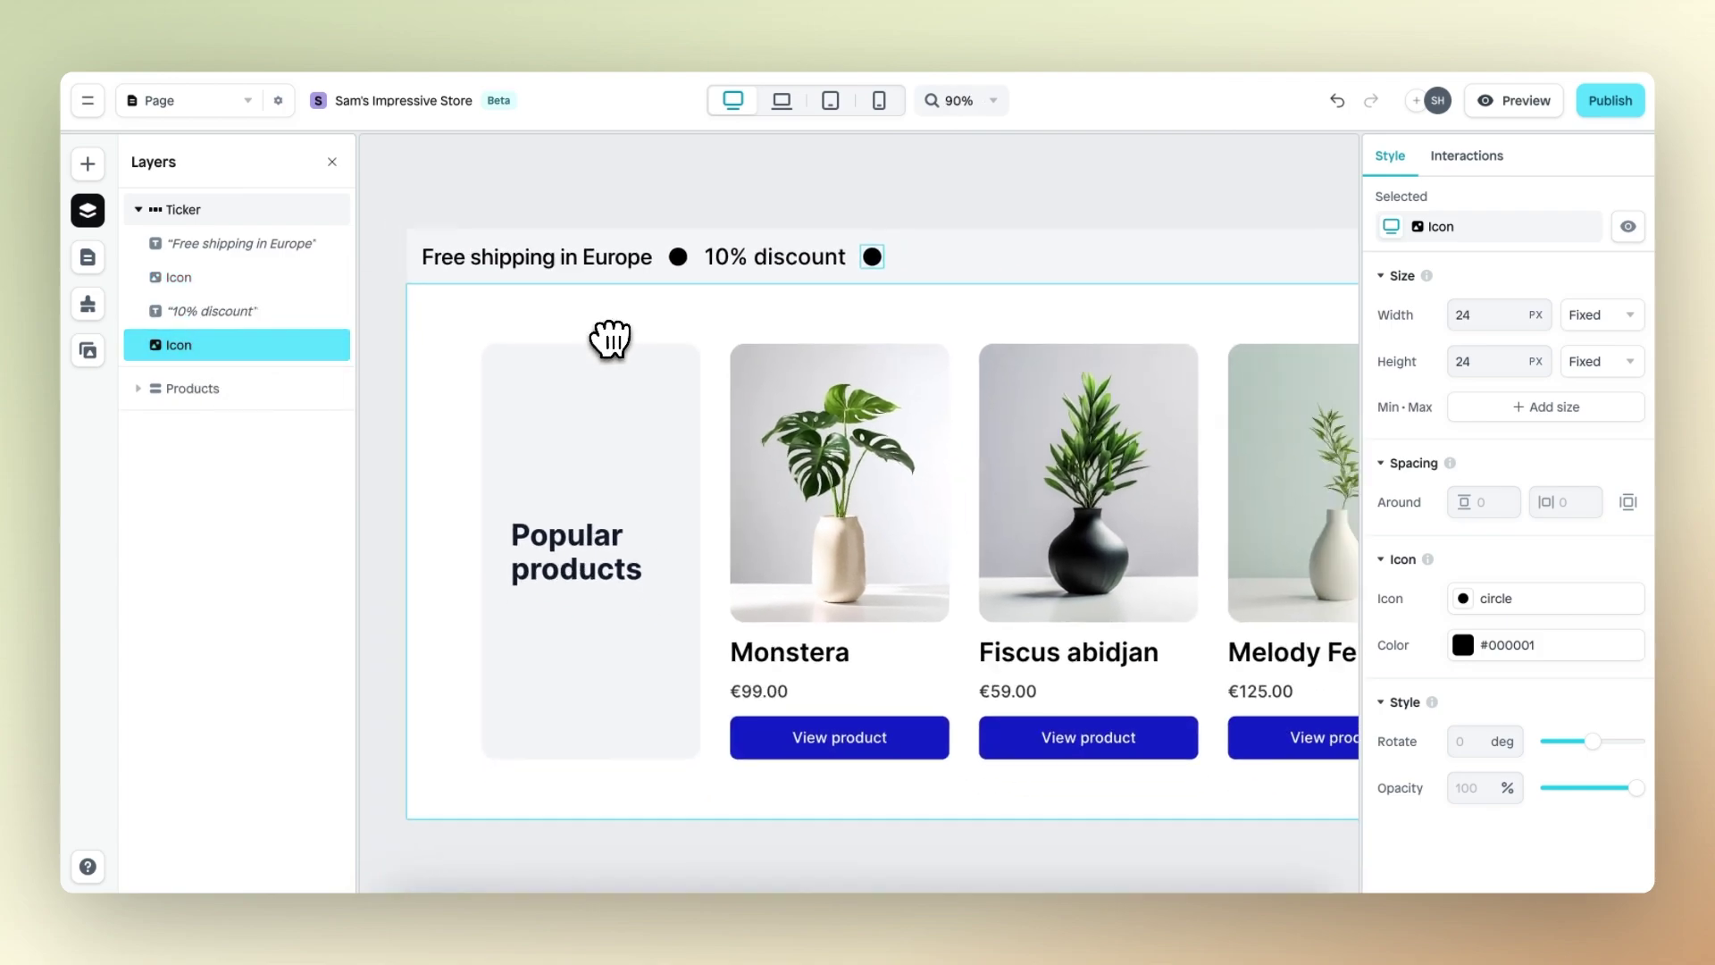
Resize both circle dots to 10 × 10 px.
left_click(1487, 316)
type("10")
key("Tab")
type("10")
left_click(669, 268)
left_click(1483, 320)
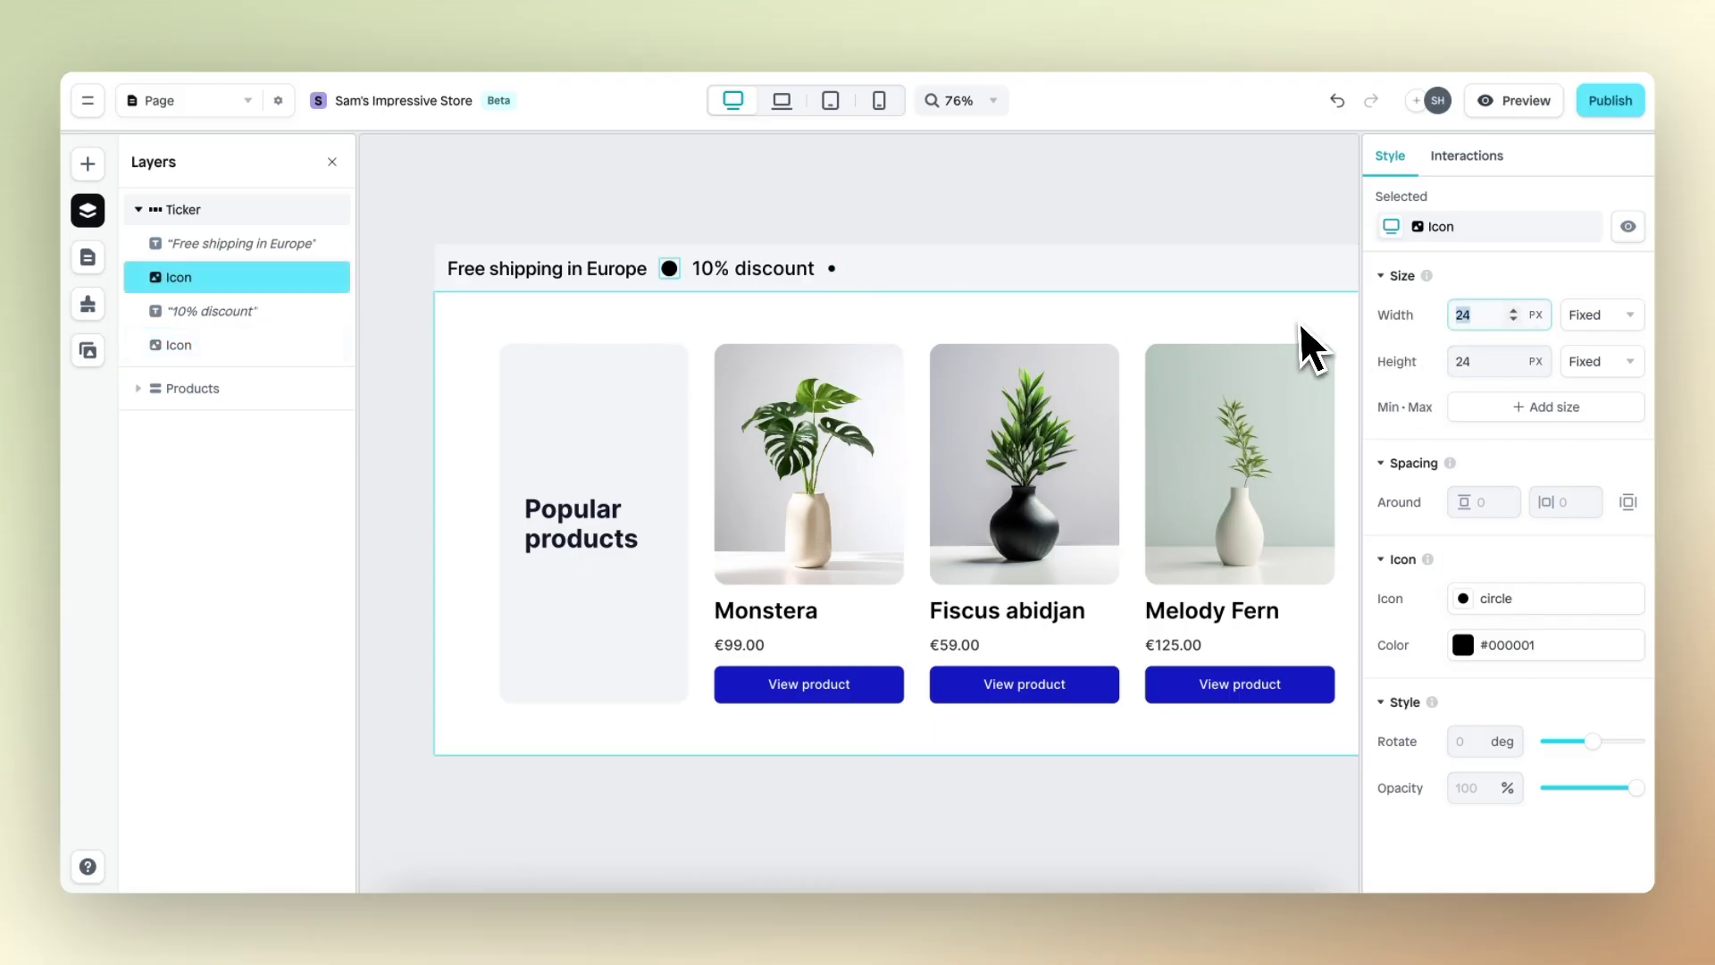
type("10")
key("Tab")
type("10")
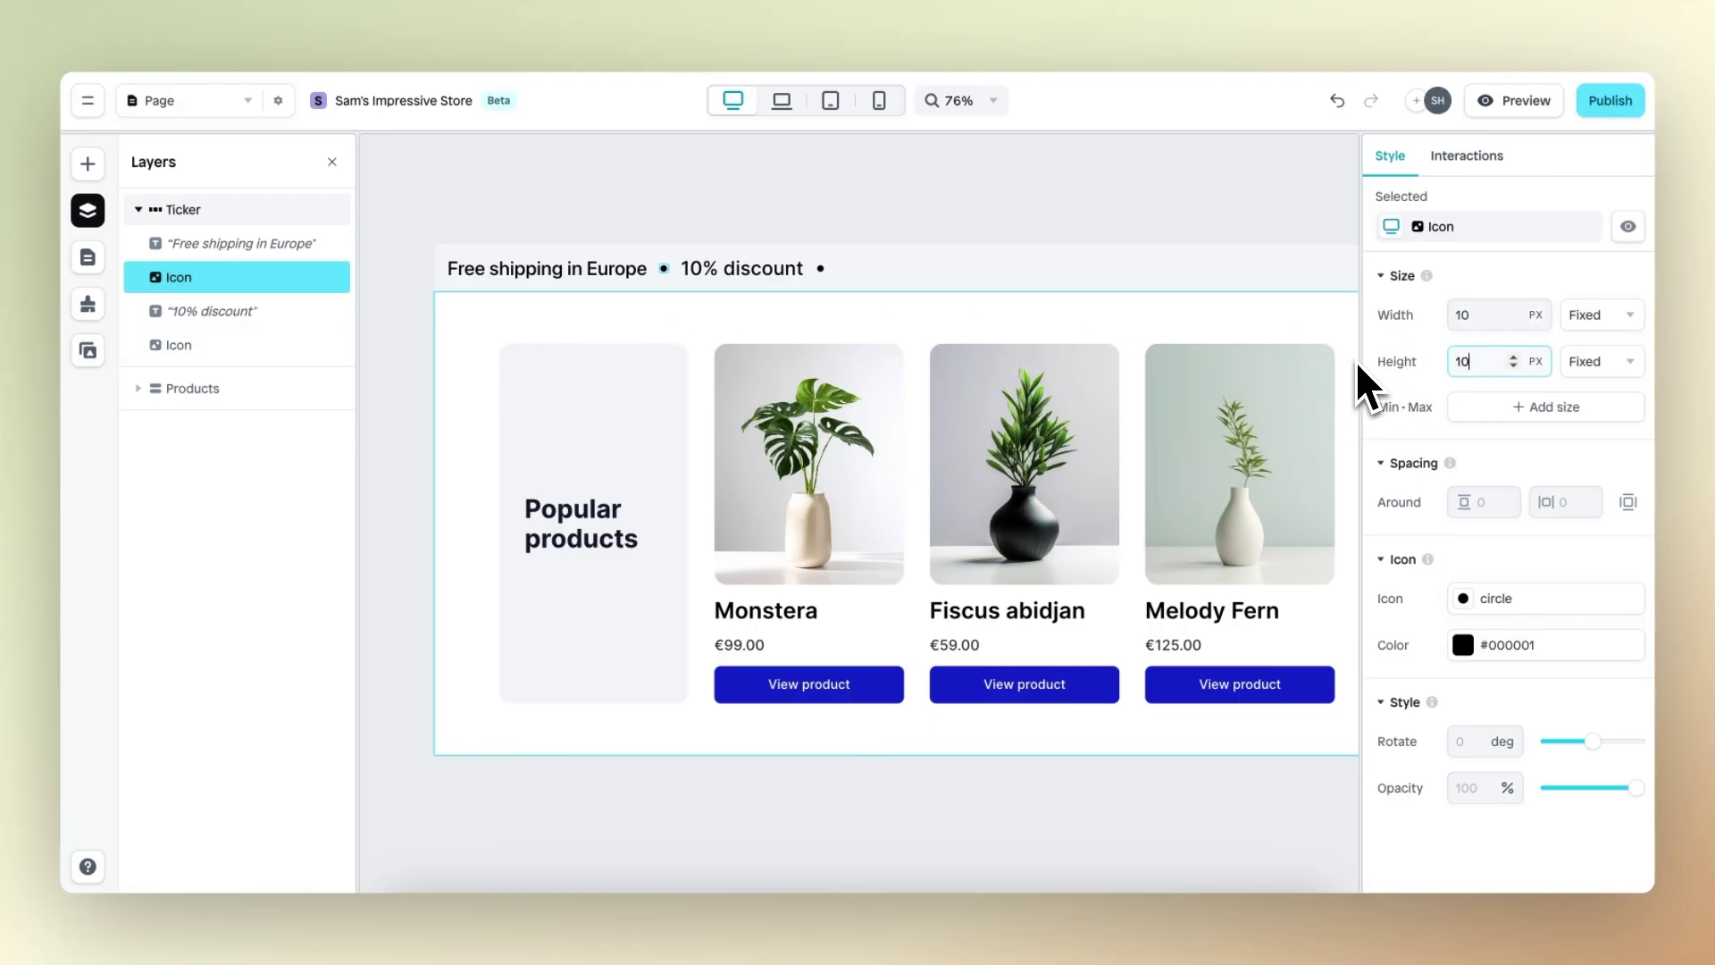
Set the text size of 'Free shipping in Europe' and '10% discount' to 20.
left_click(524, 275)
scroll(1572, 563, "down", 3)
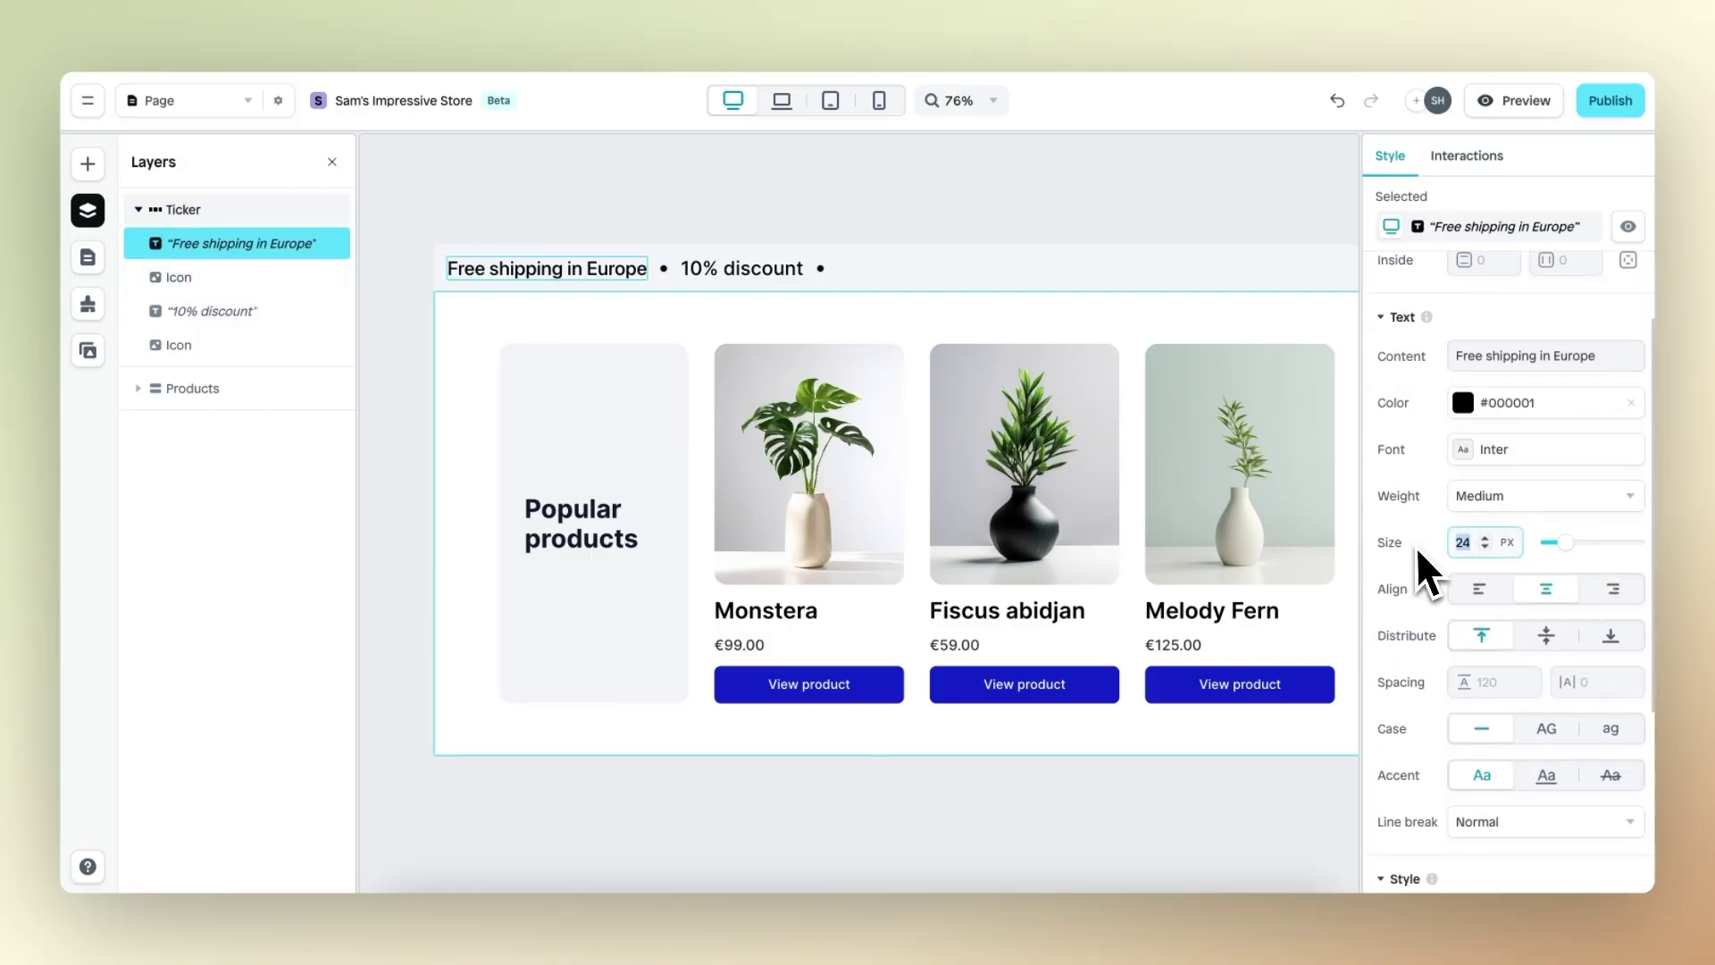
type("20")
left_click(710, 277)
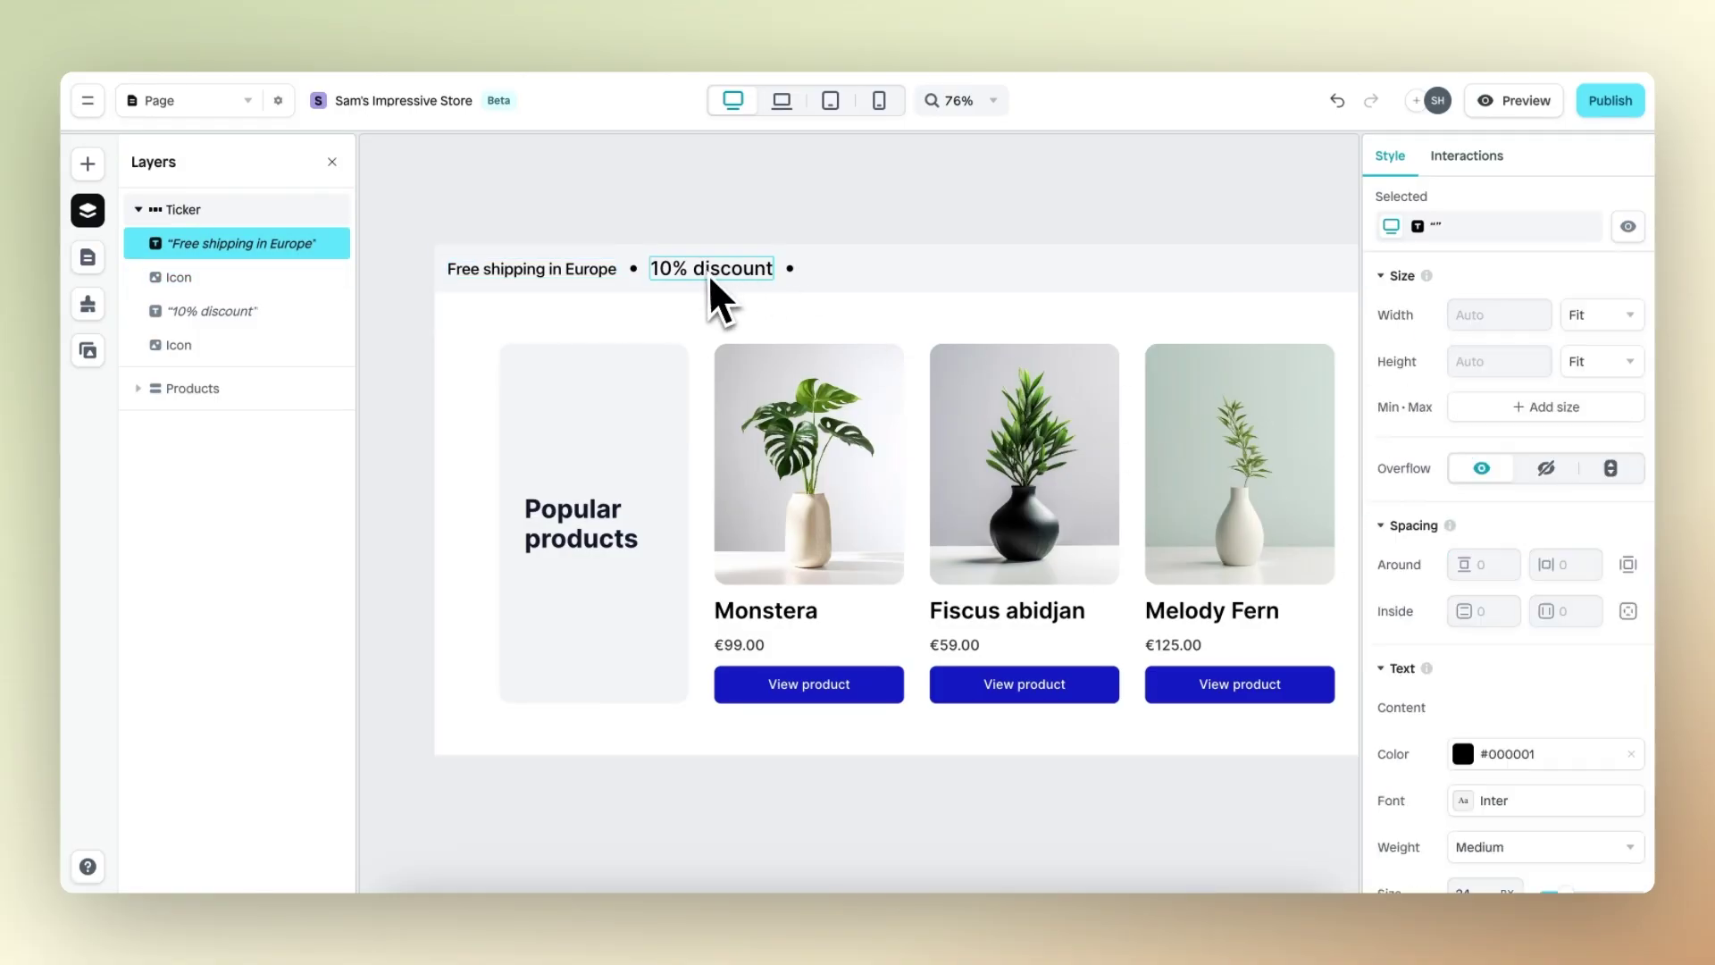
scroll(1477, 584, "down", 5)
double_click(1463, 510)
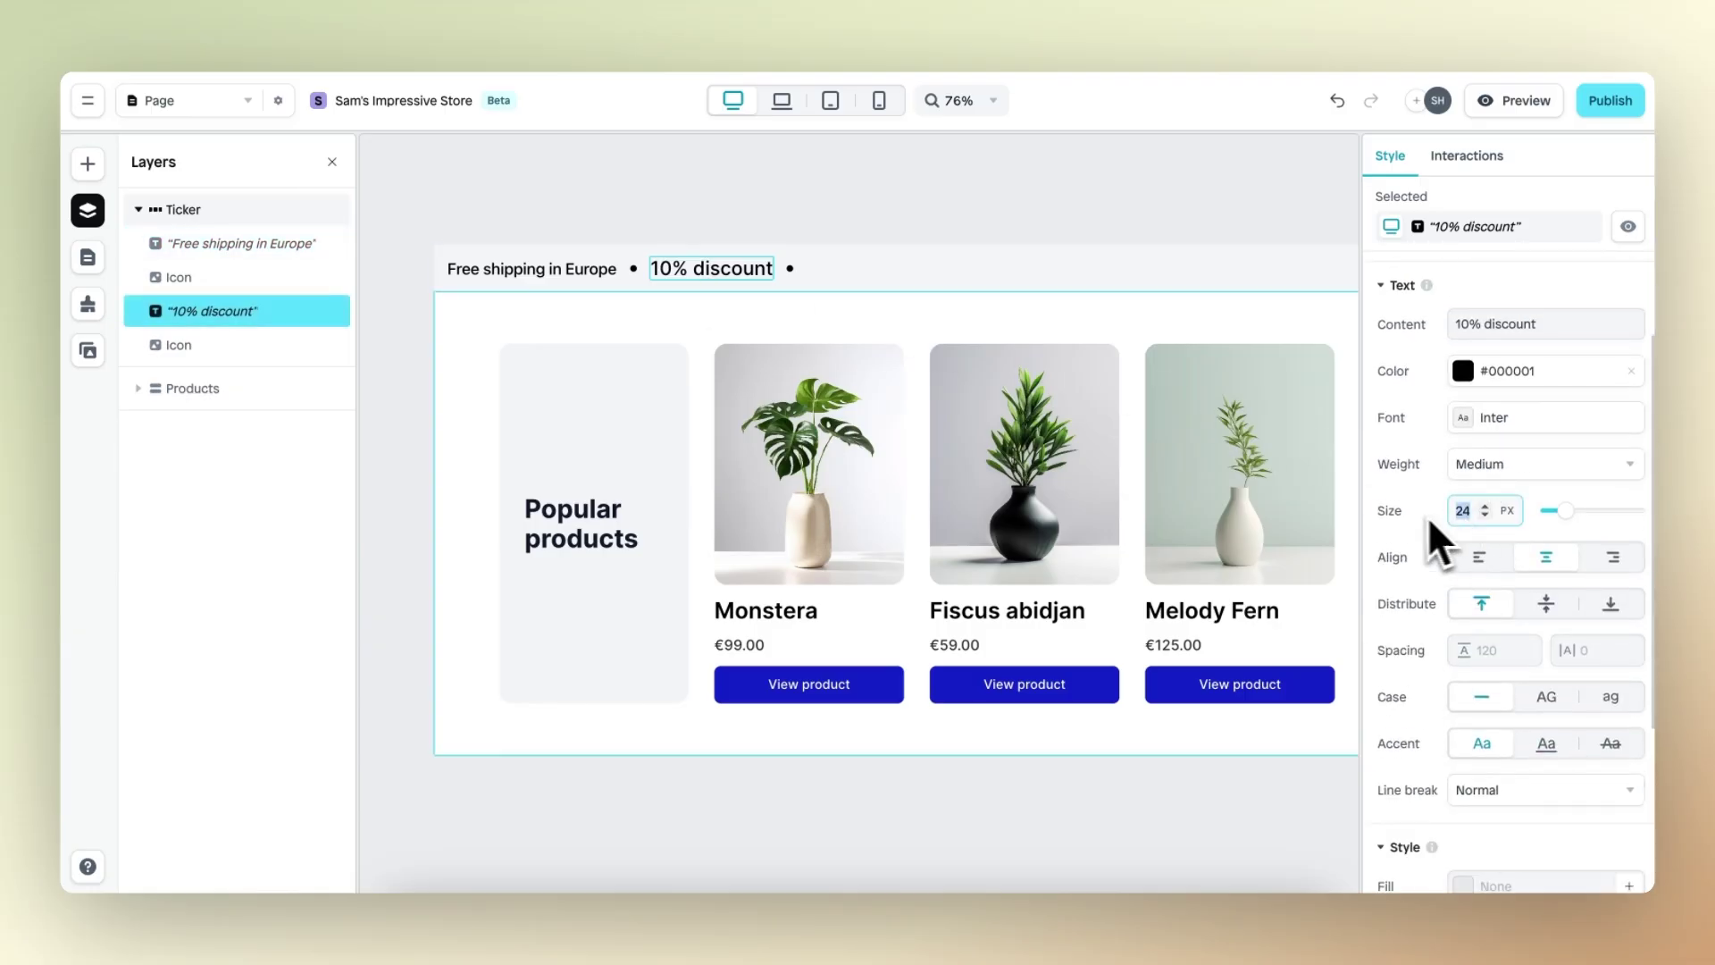
type("20")
left_click(920, 207)
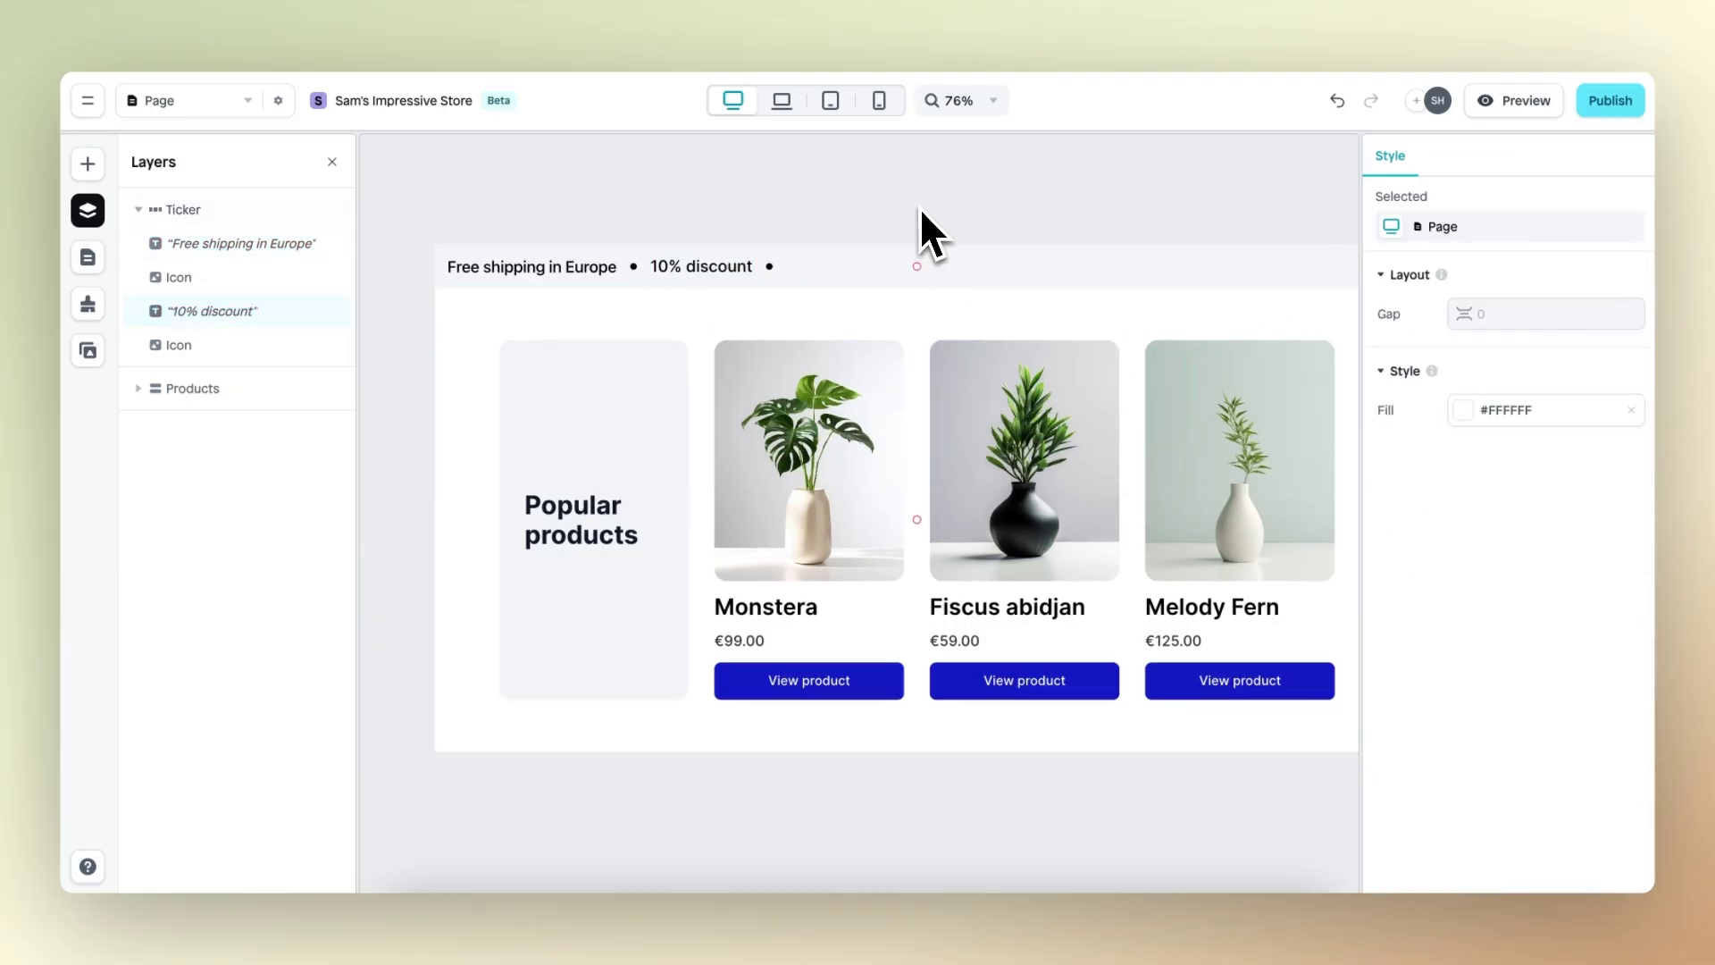
Zoom the canvas out and preview the shipping and discount ticker scrolling above the products.
scroll(919, 207, "down", 2)
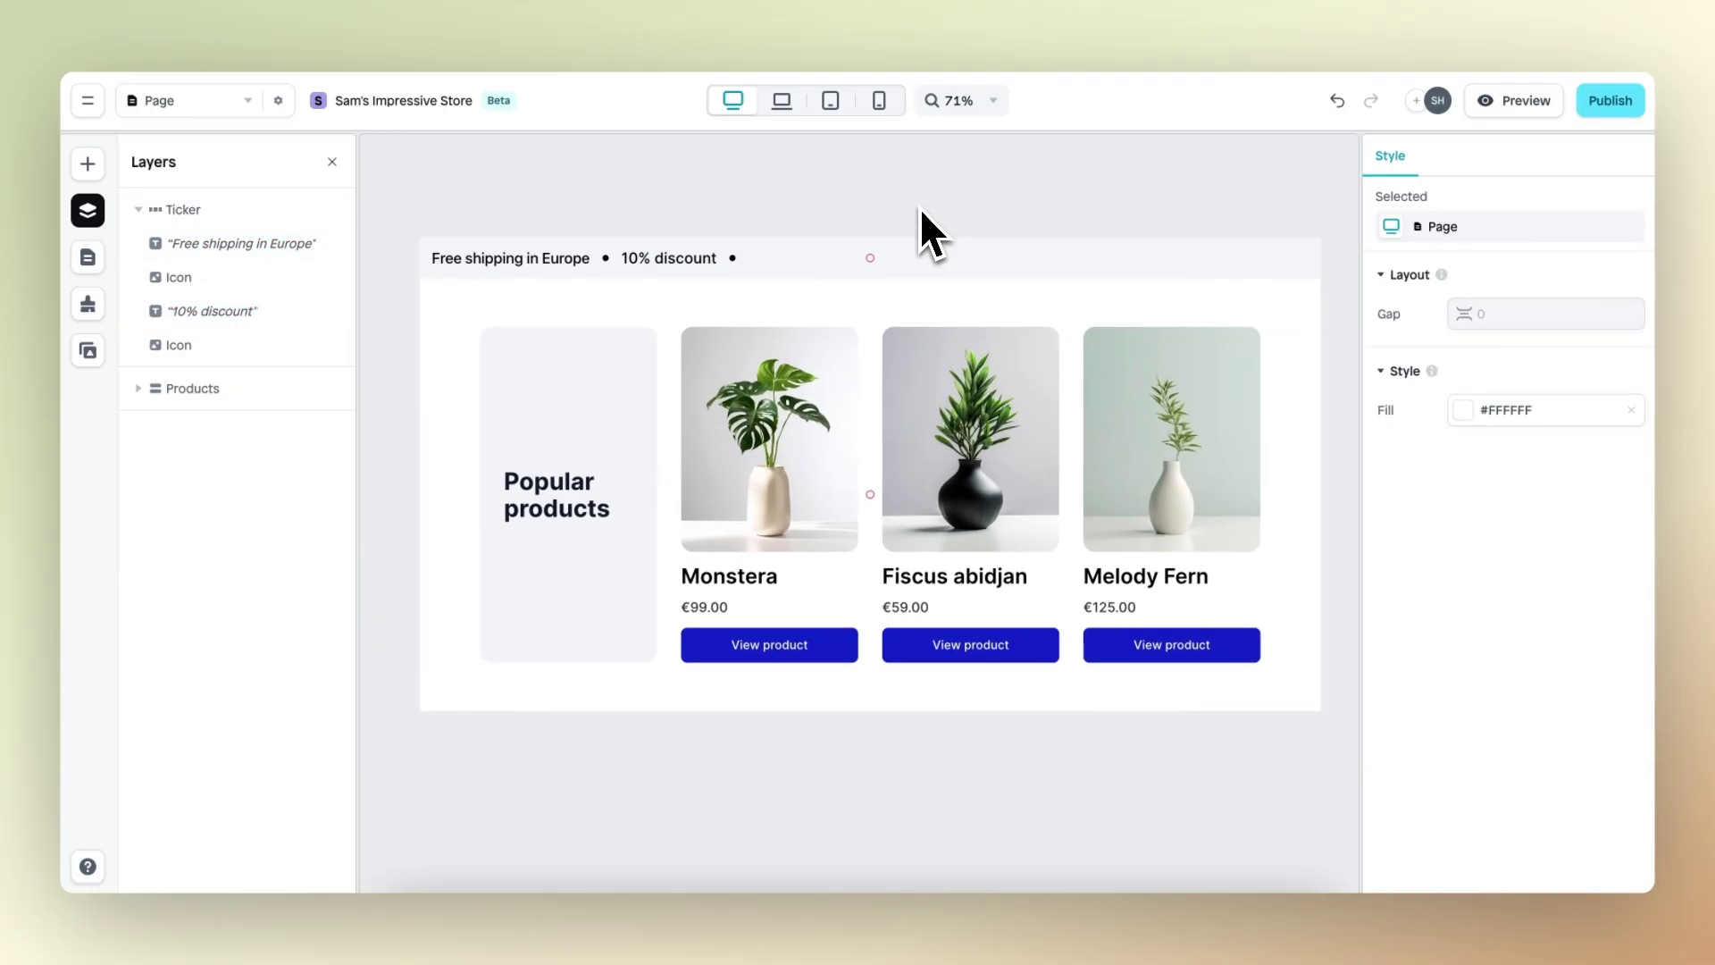
scroll(857, 225, "down", 1)
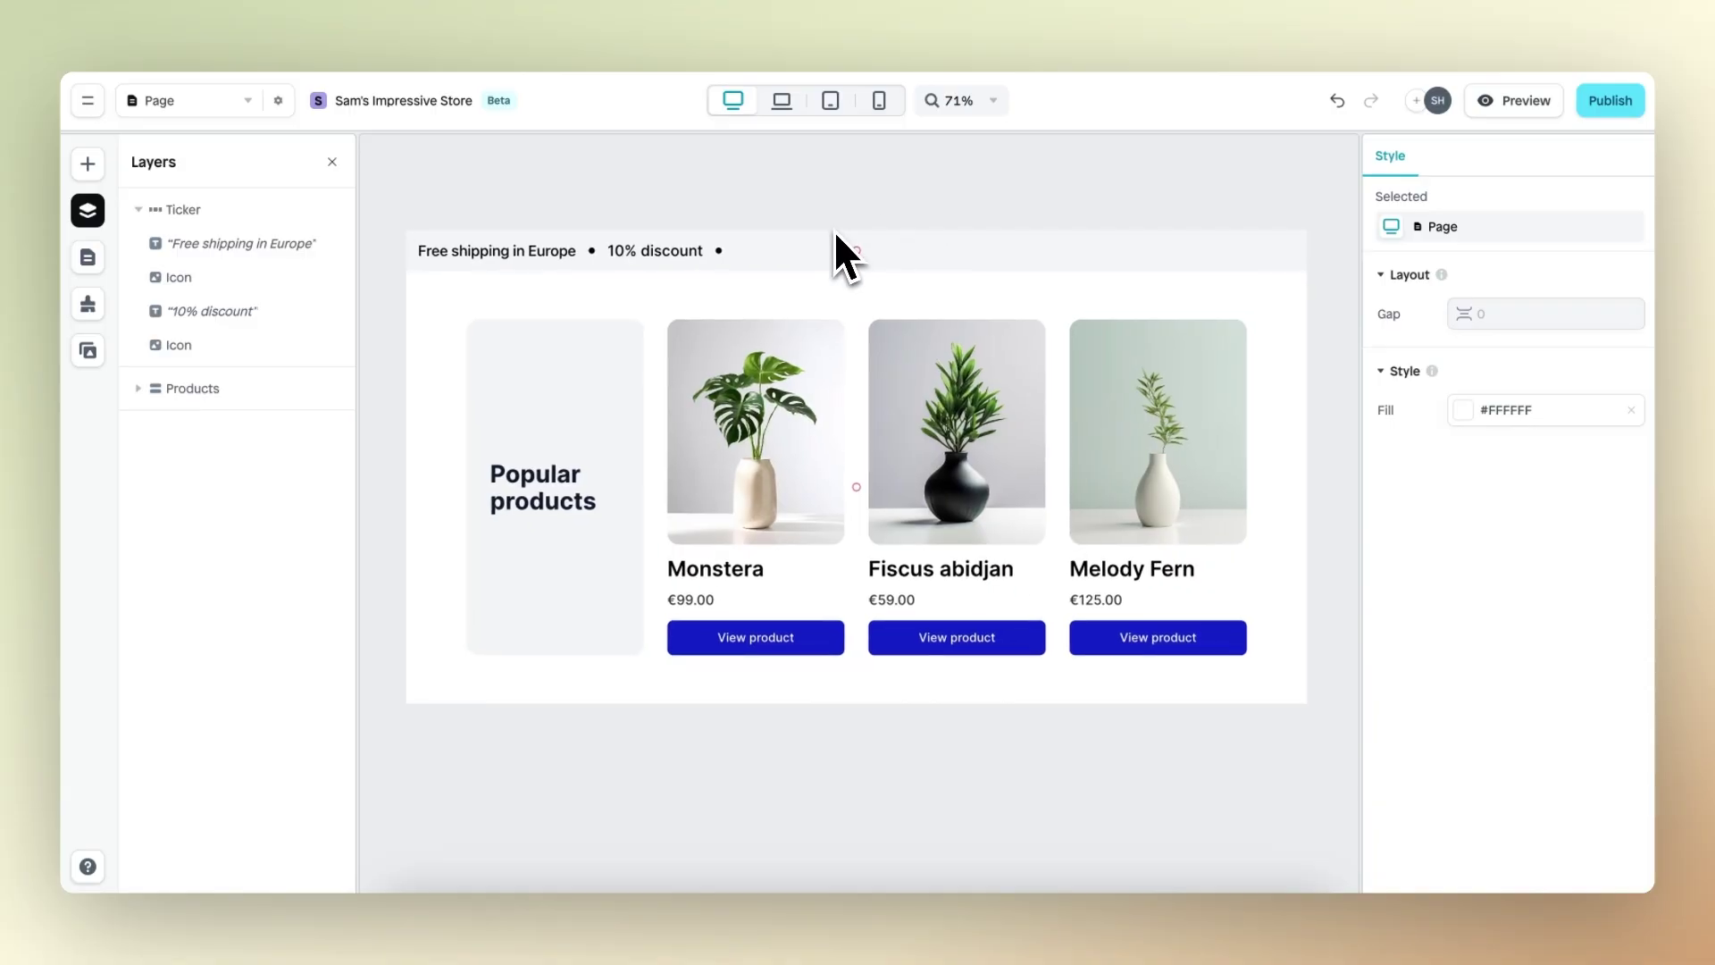
scroll(836, 238, "right", 1)
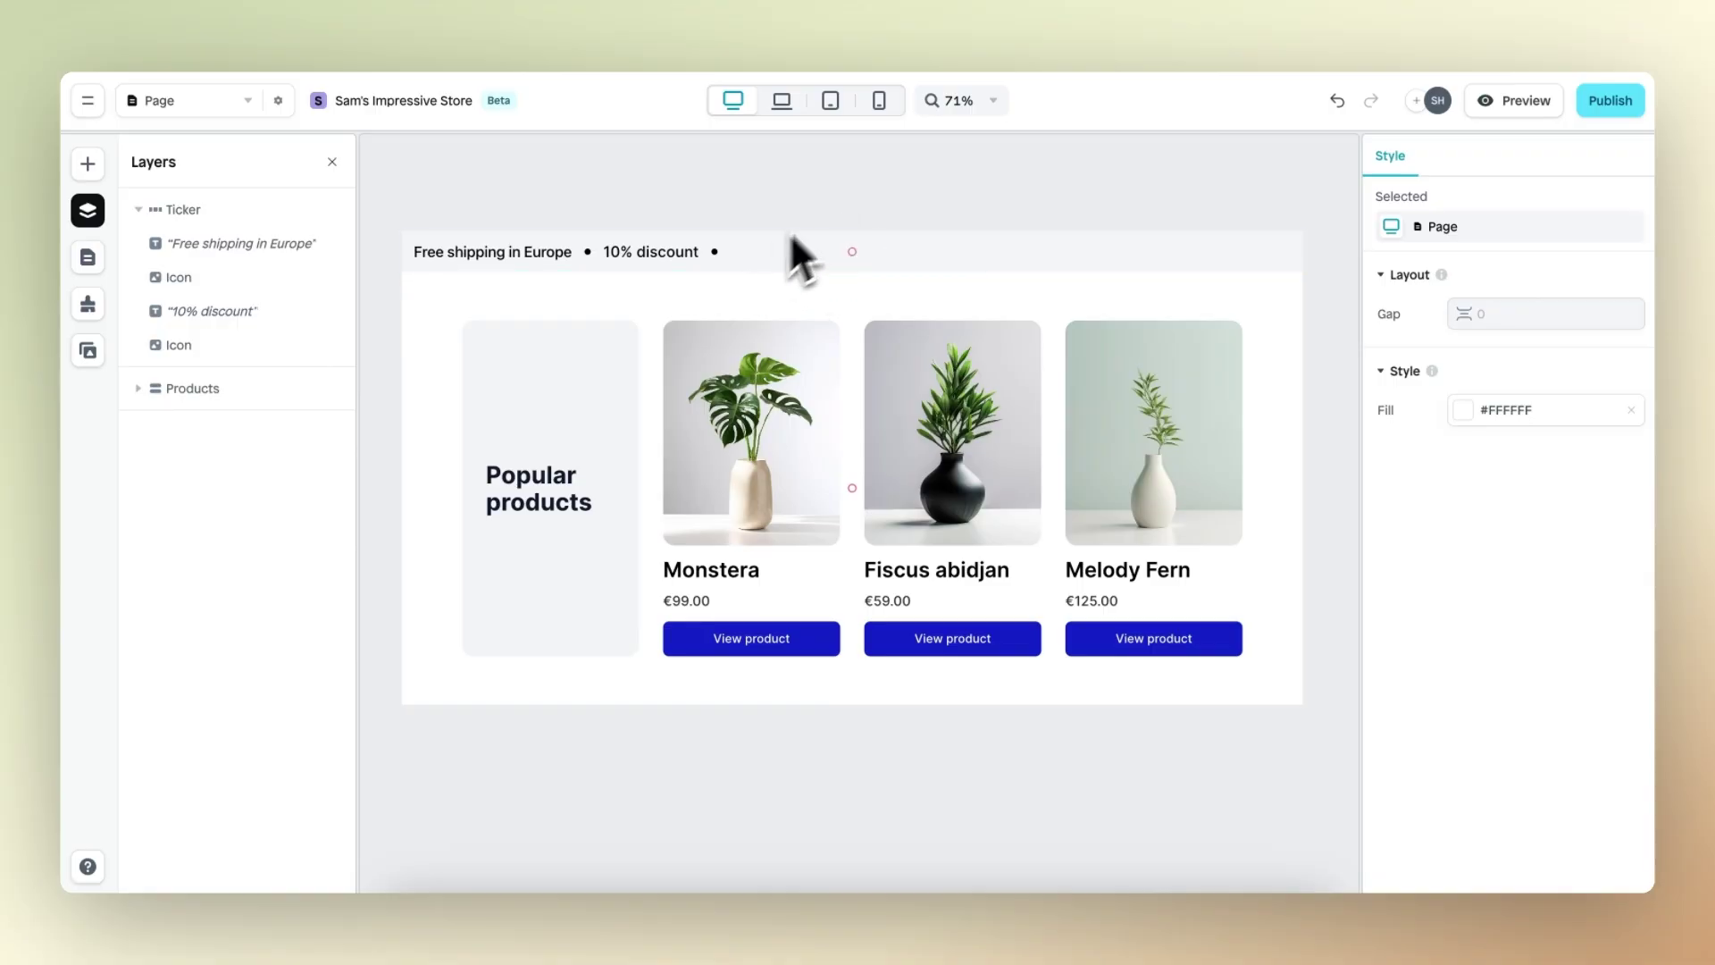
left_click(1510, 100)
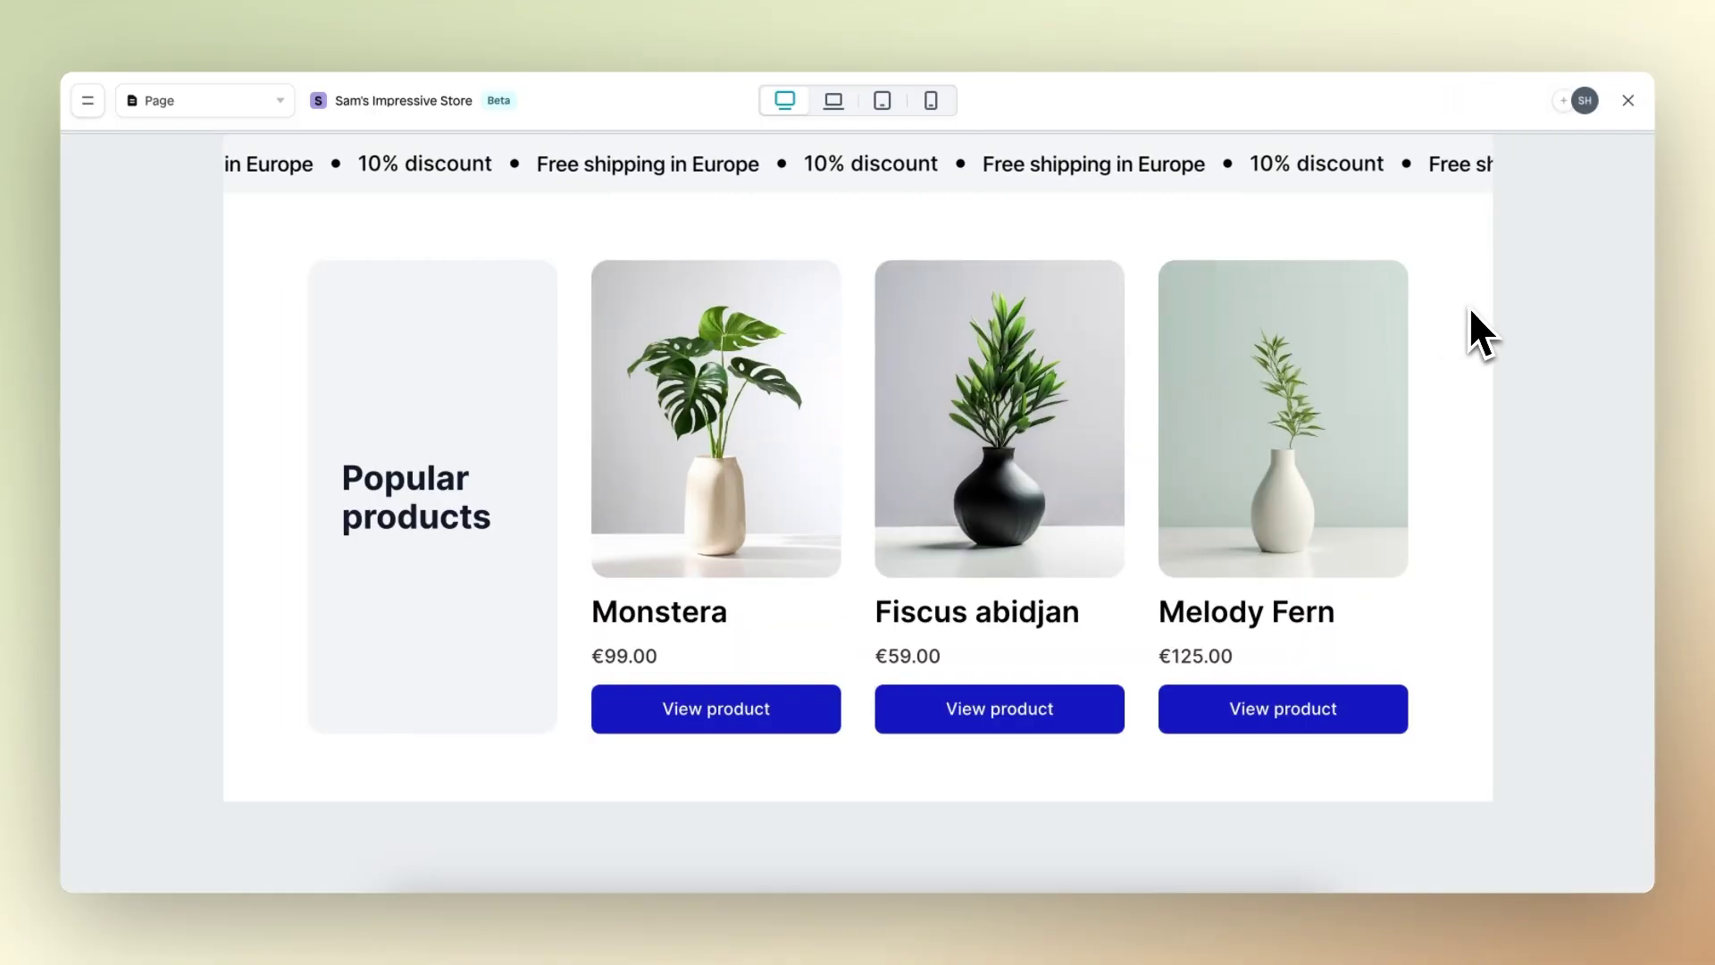
Select the shipping and discount ticker and preview its current scrolling.
left_click(1629, 100)
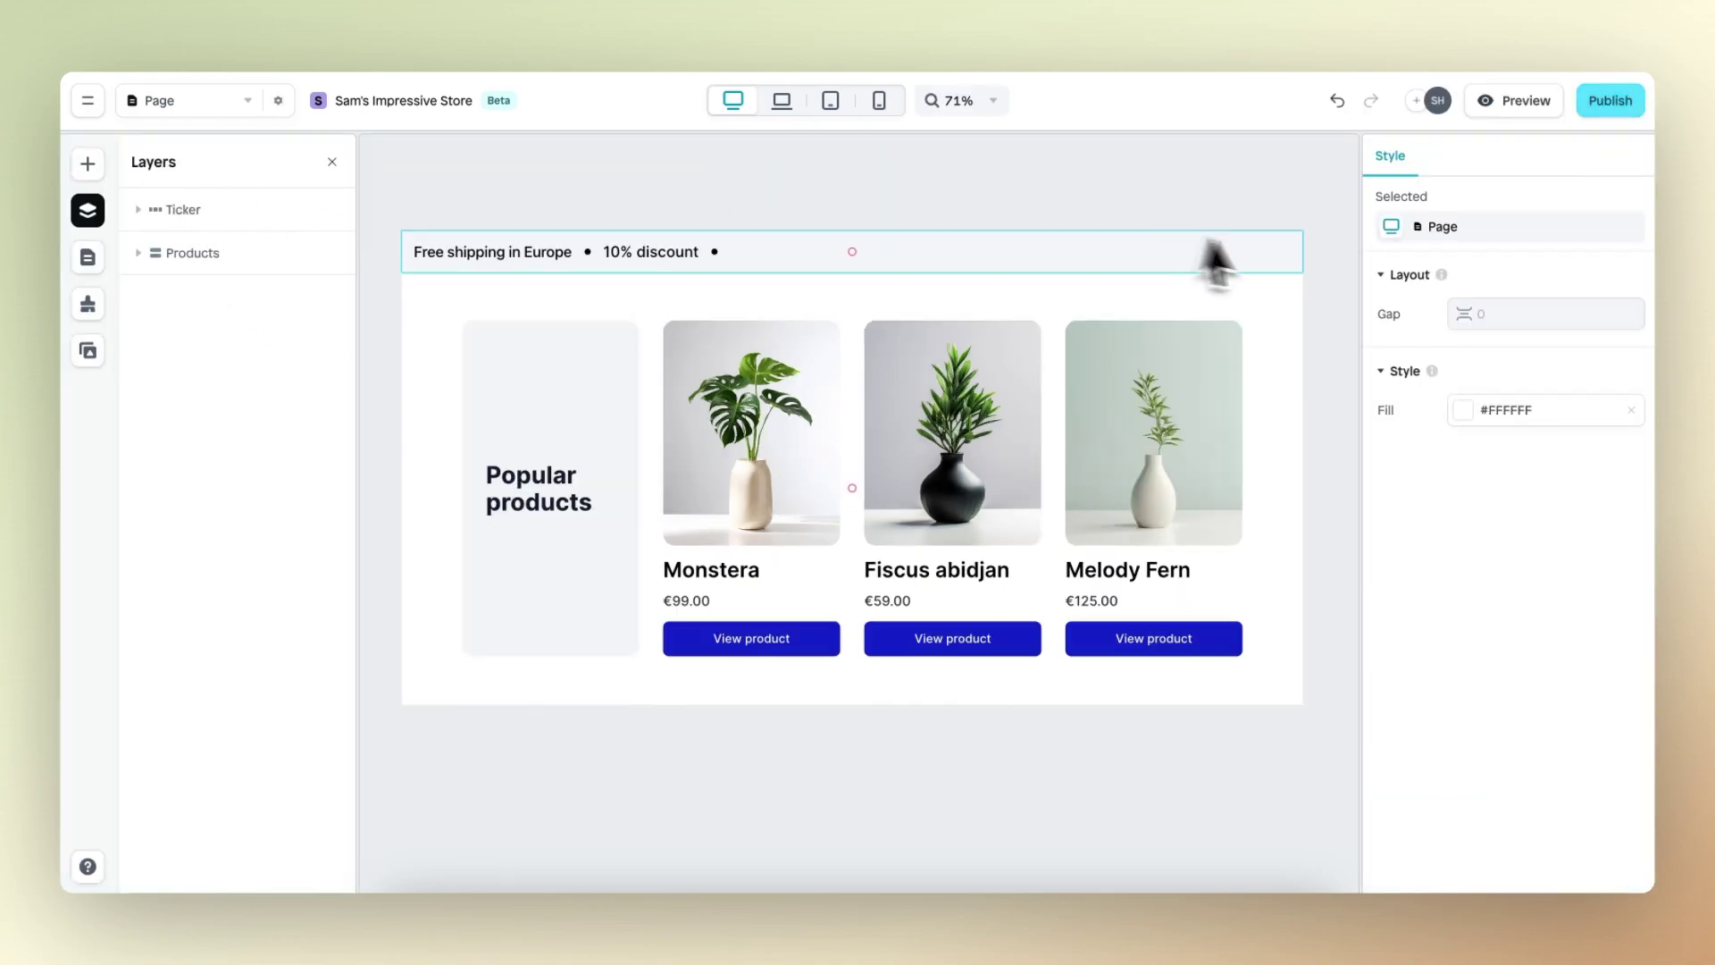
left_click(823, 265)
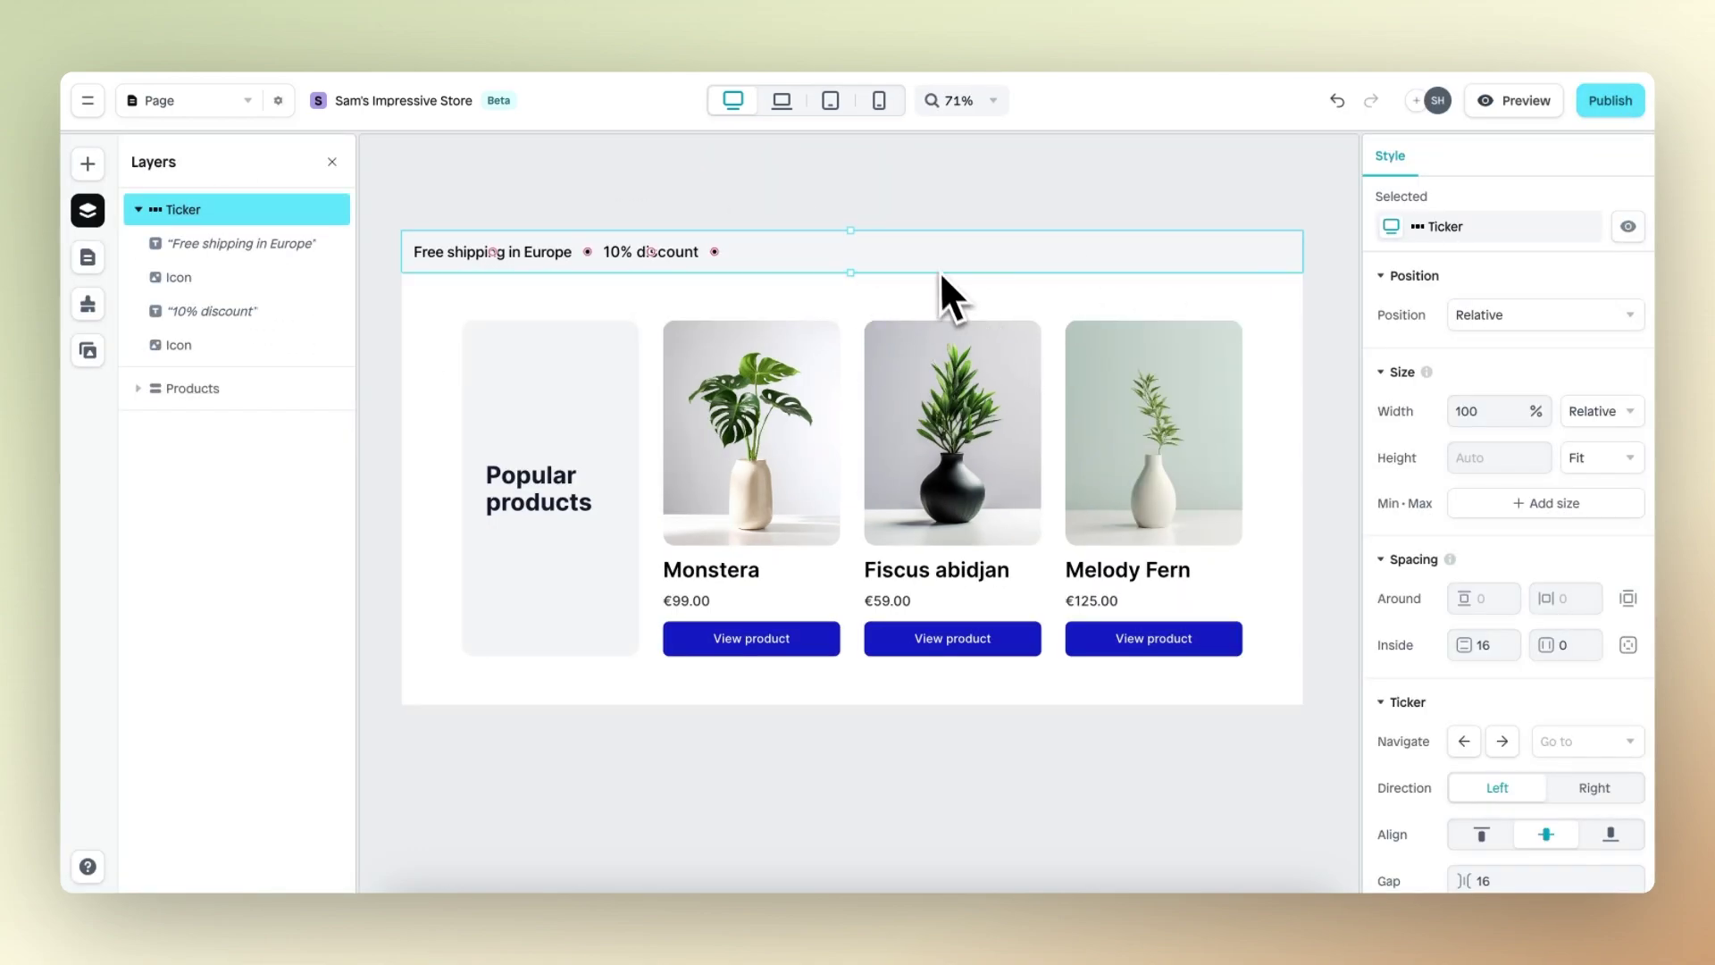
scroll(1424, 576, "down", 5)
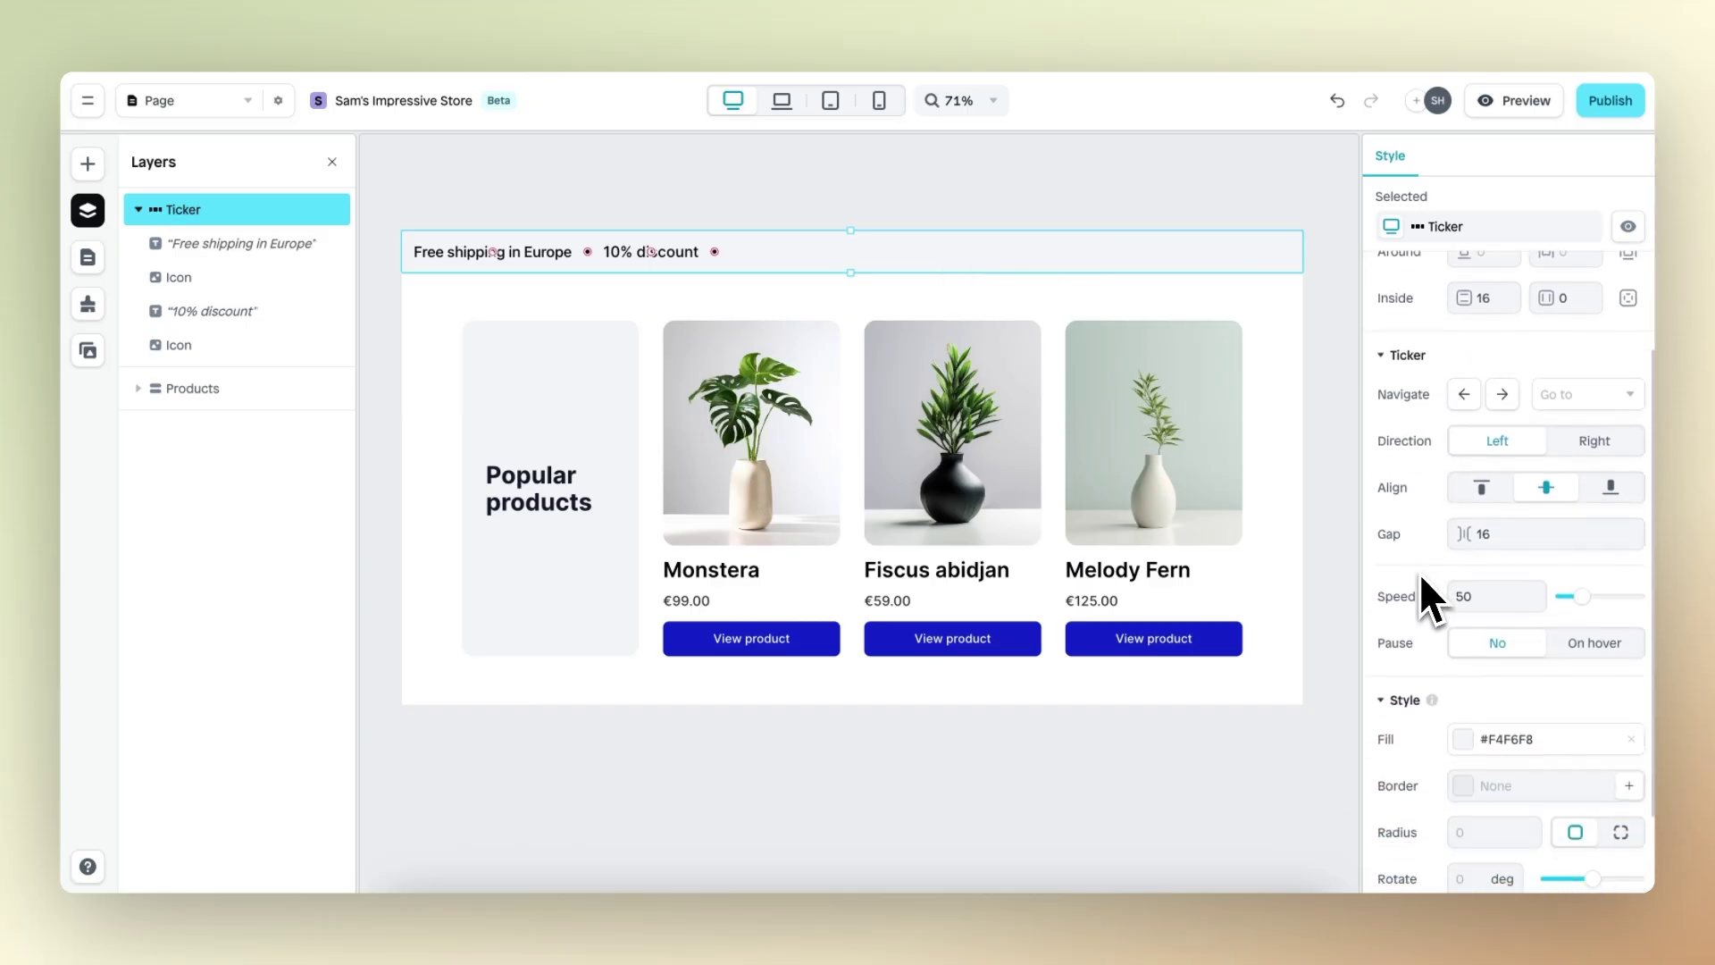
scroll(1426, 452, "down", 2)
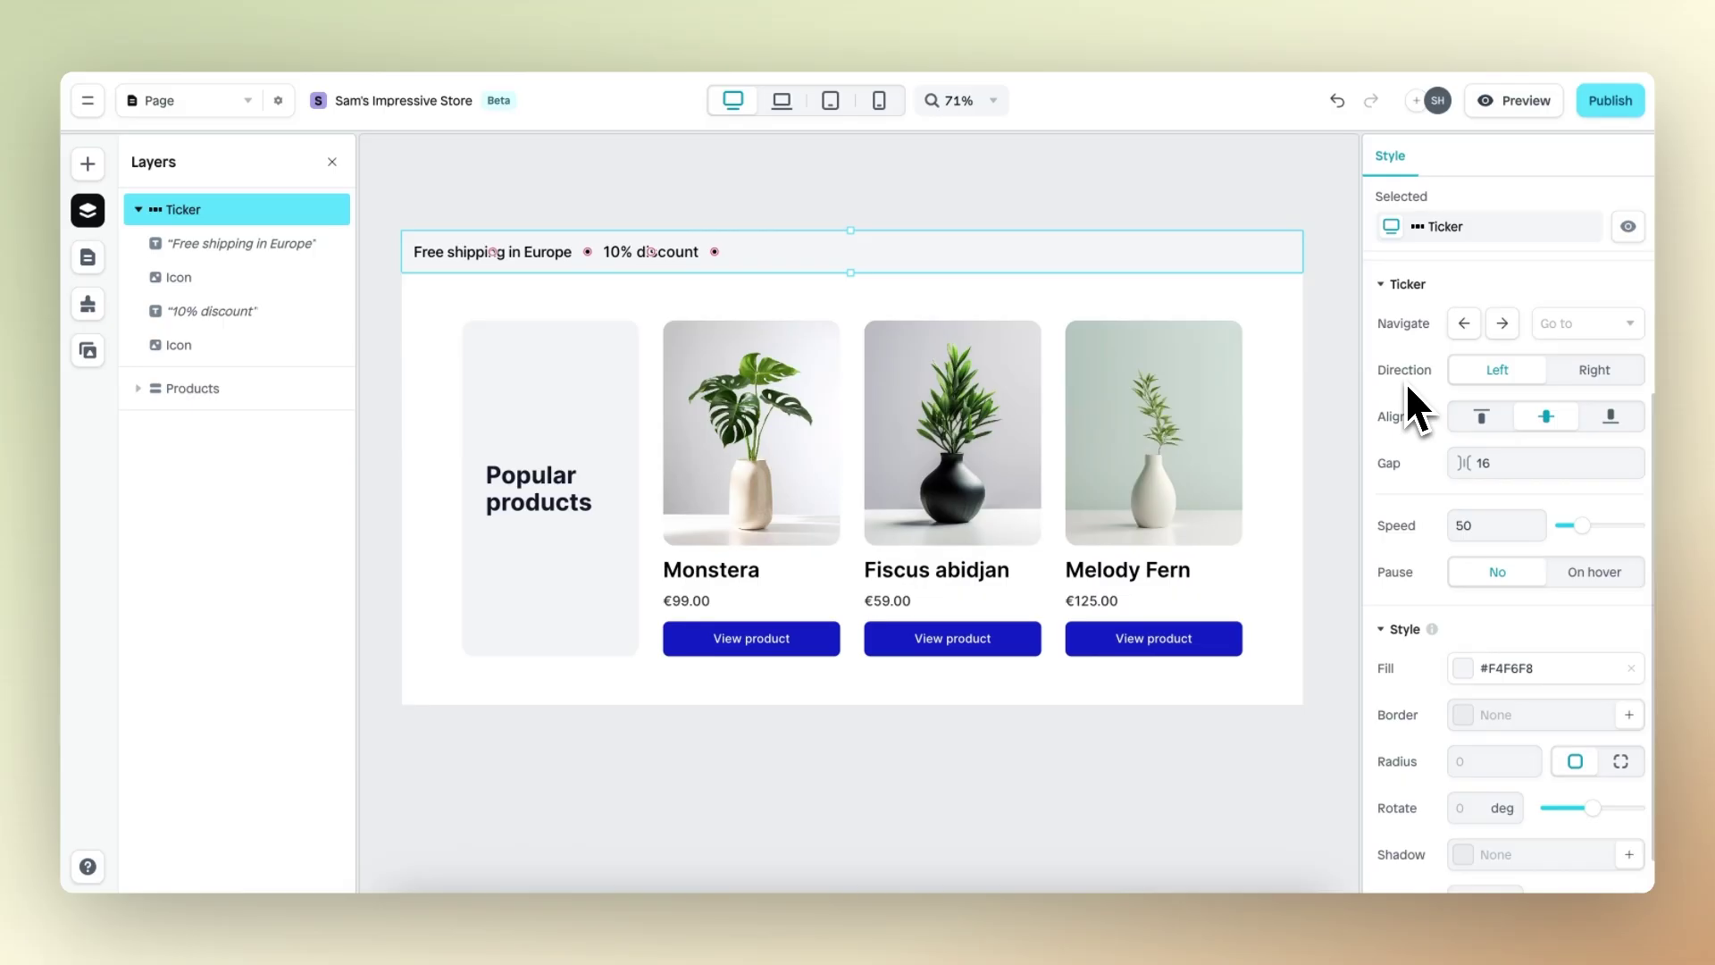
left_click(1516, 105)
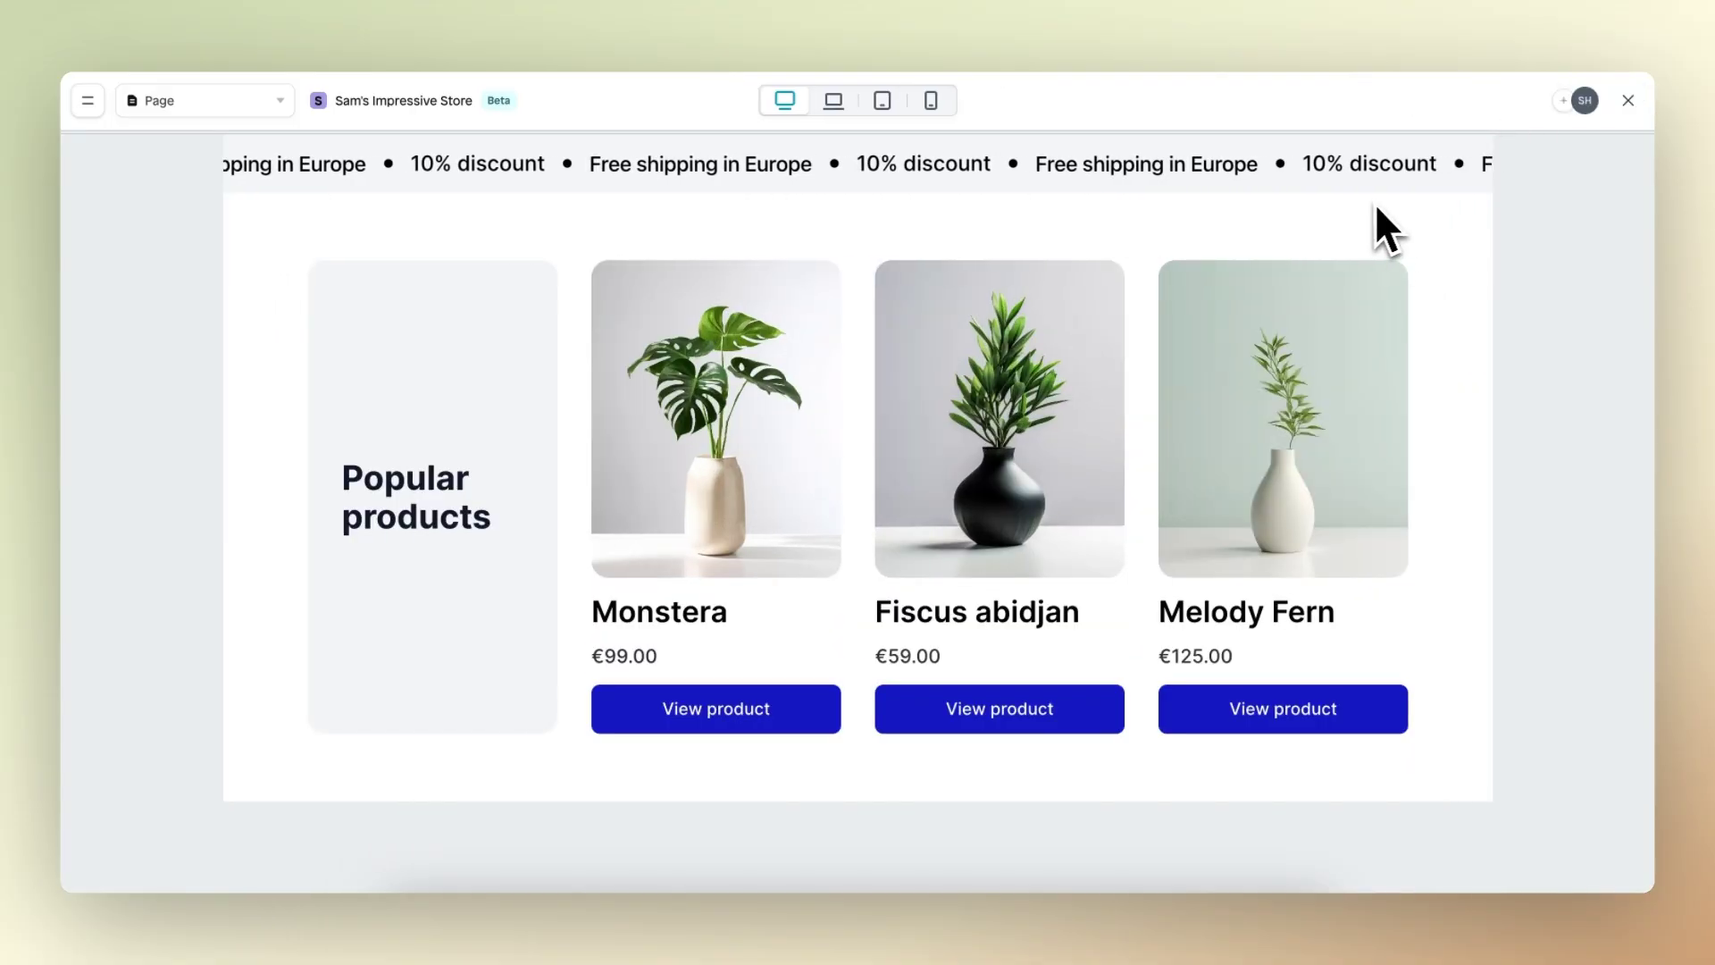
left_click(1628, 101)
Set the ticker direction to Right and check the new direction in preview.
scroll(1559, 522, "down", 4)
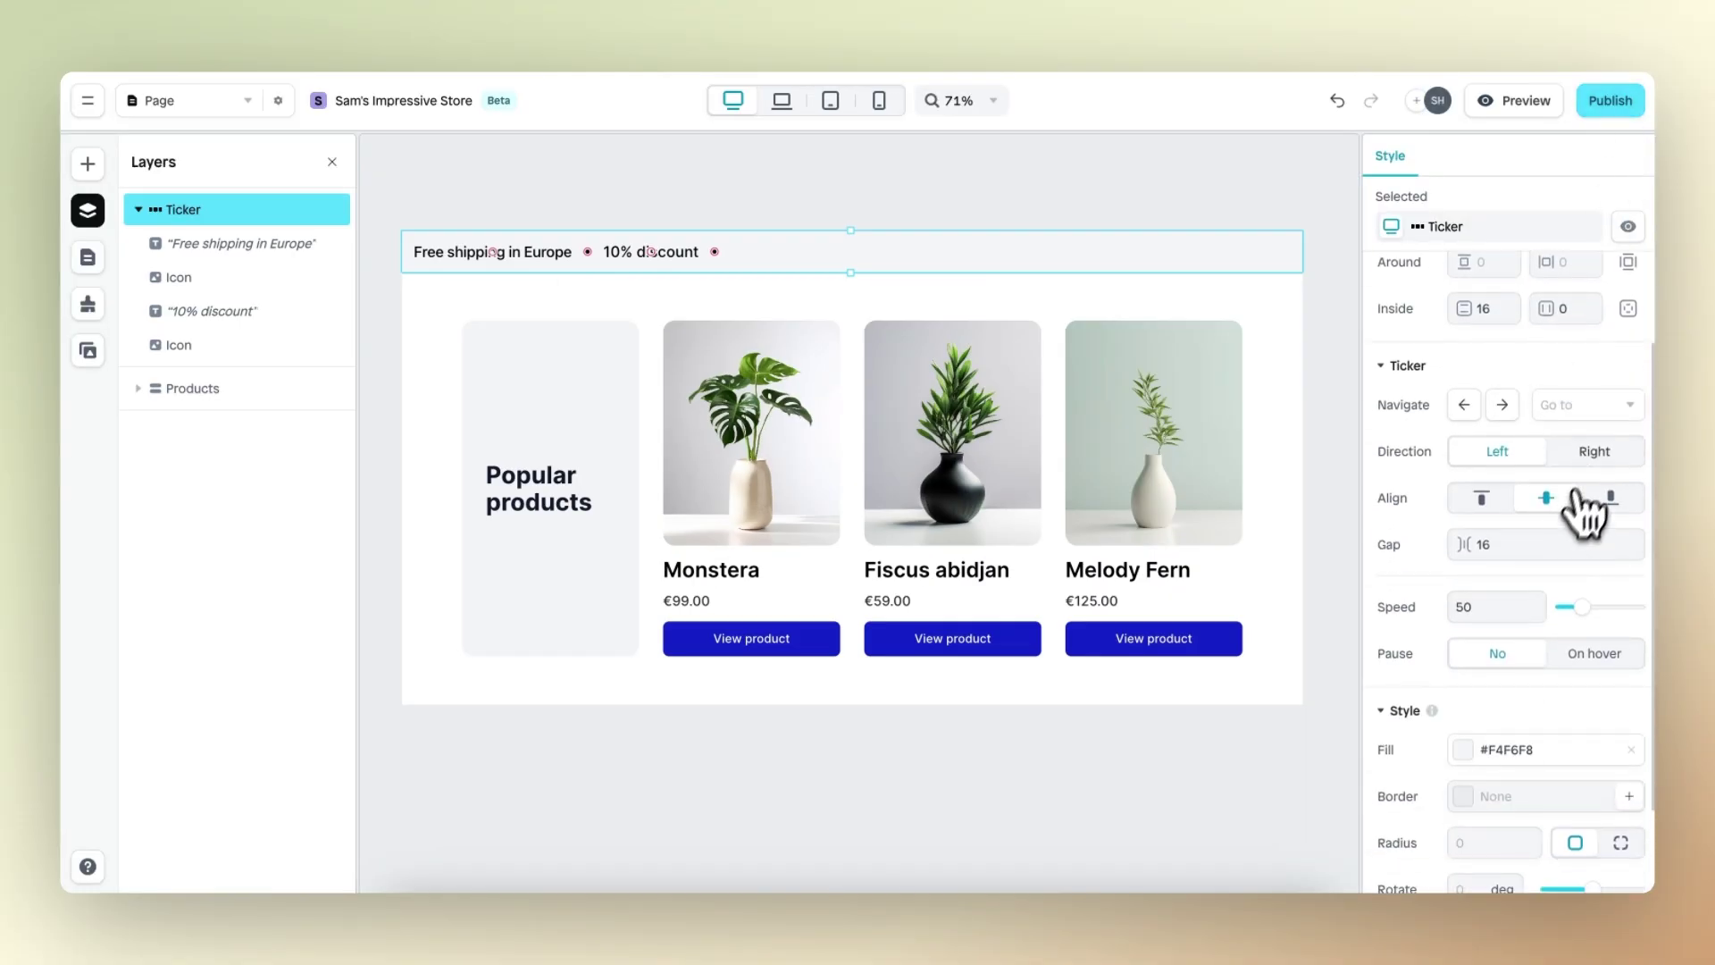
left_click(1597, 456)
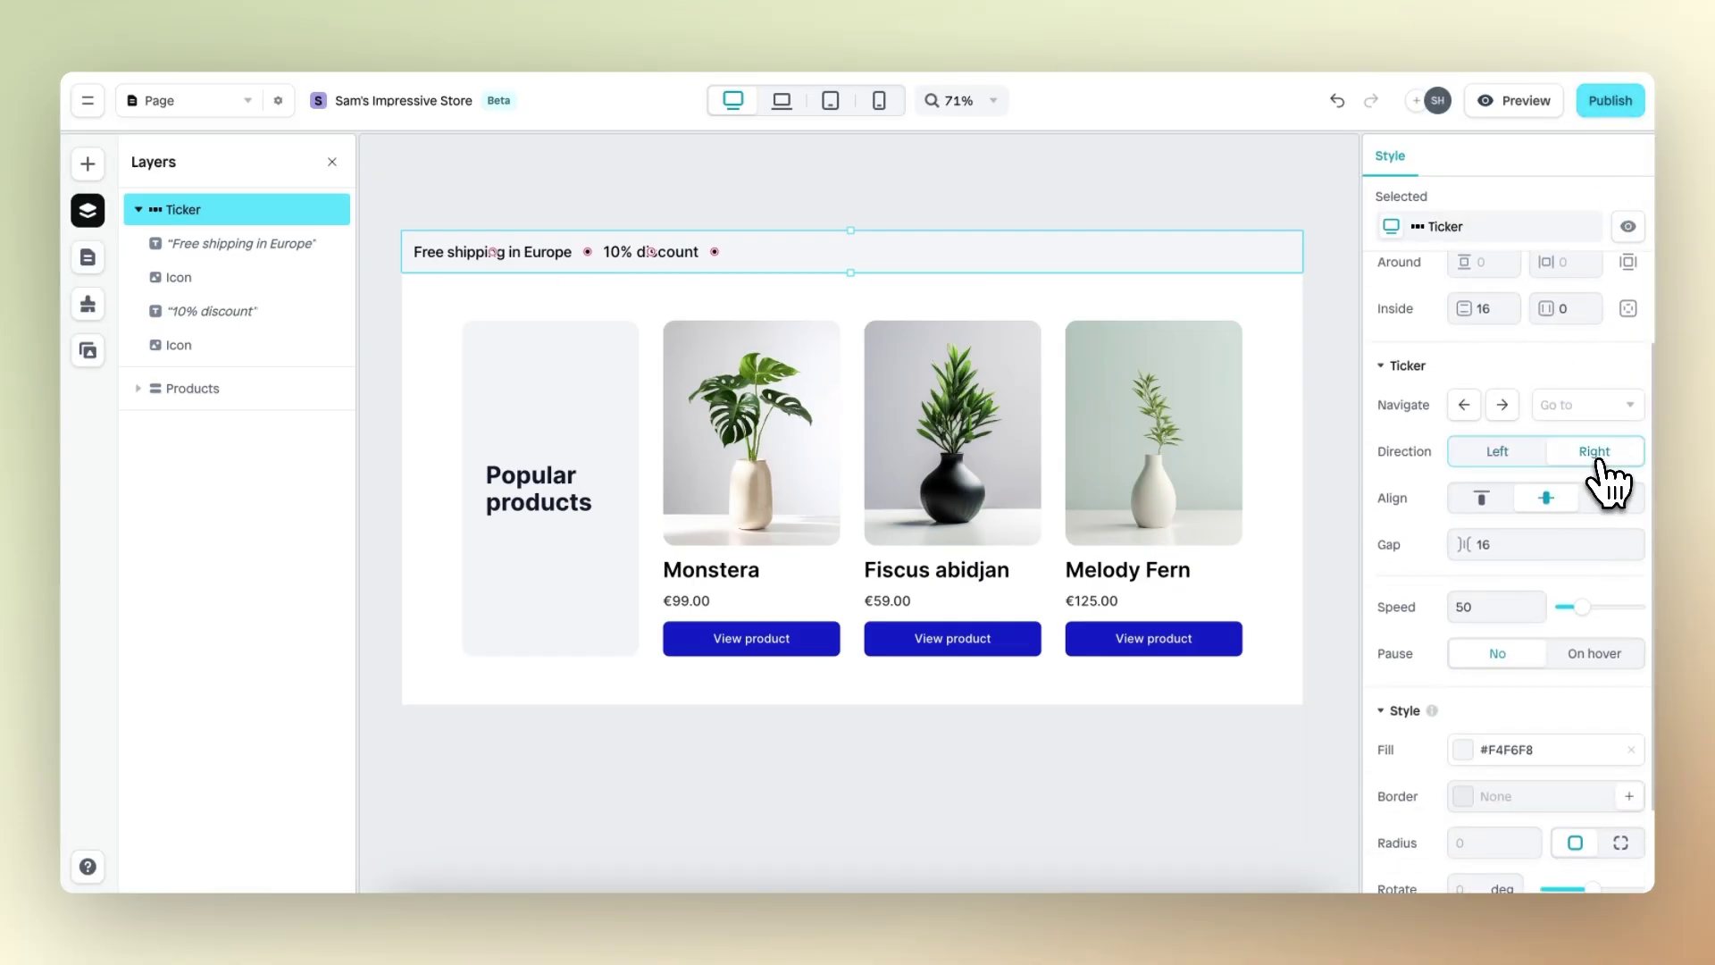
left_click(1516, 103)
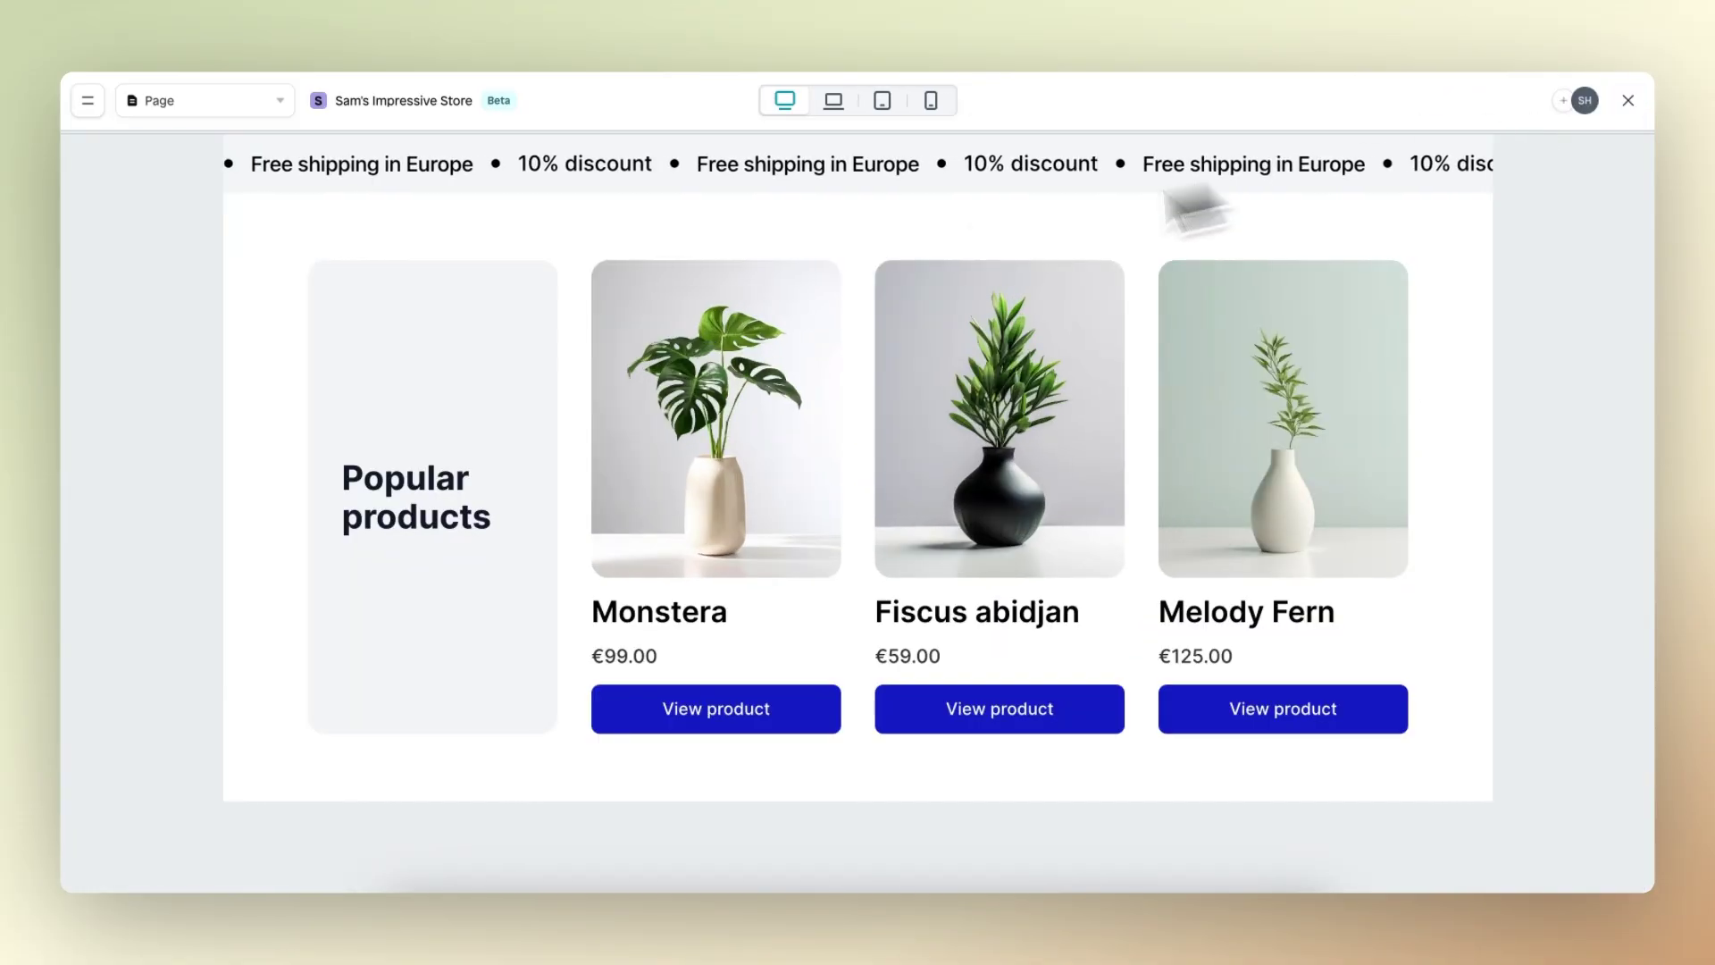
left_click(1628, 101)
scroll(1498, 534, "down", 3)
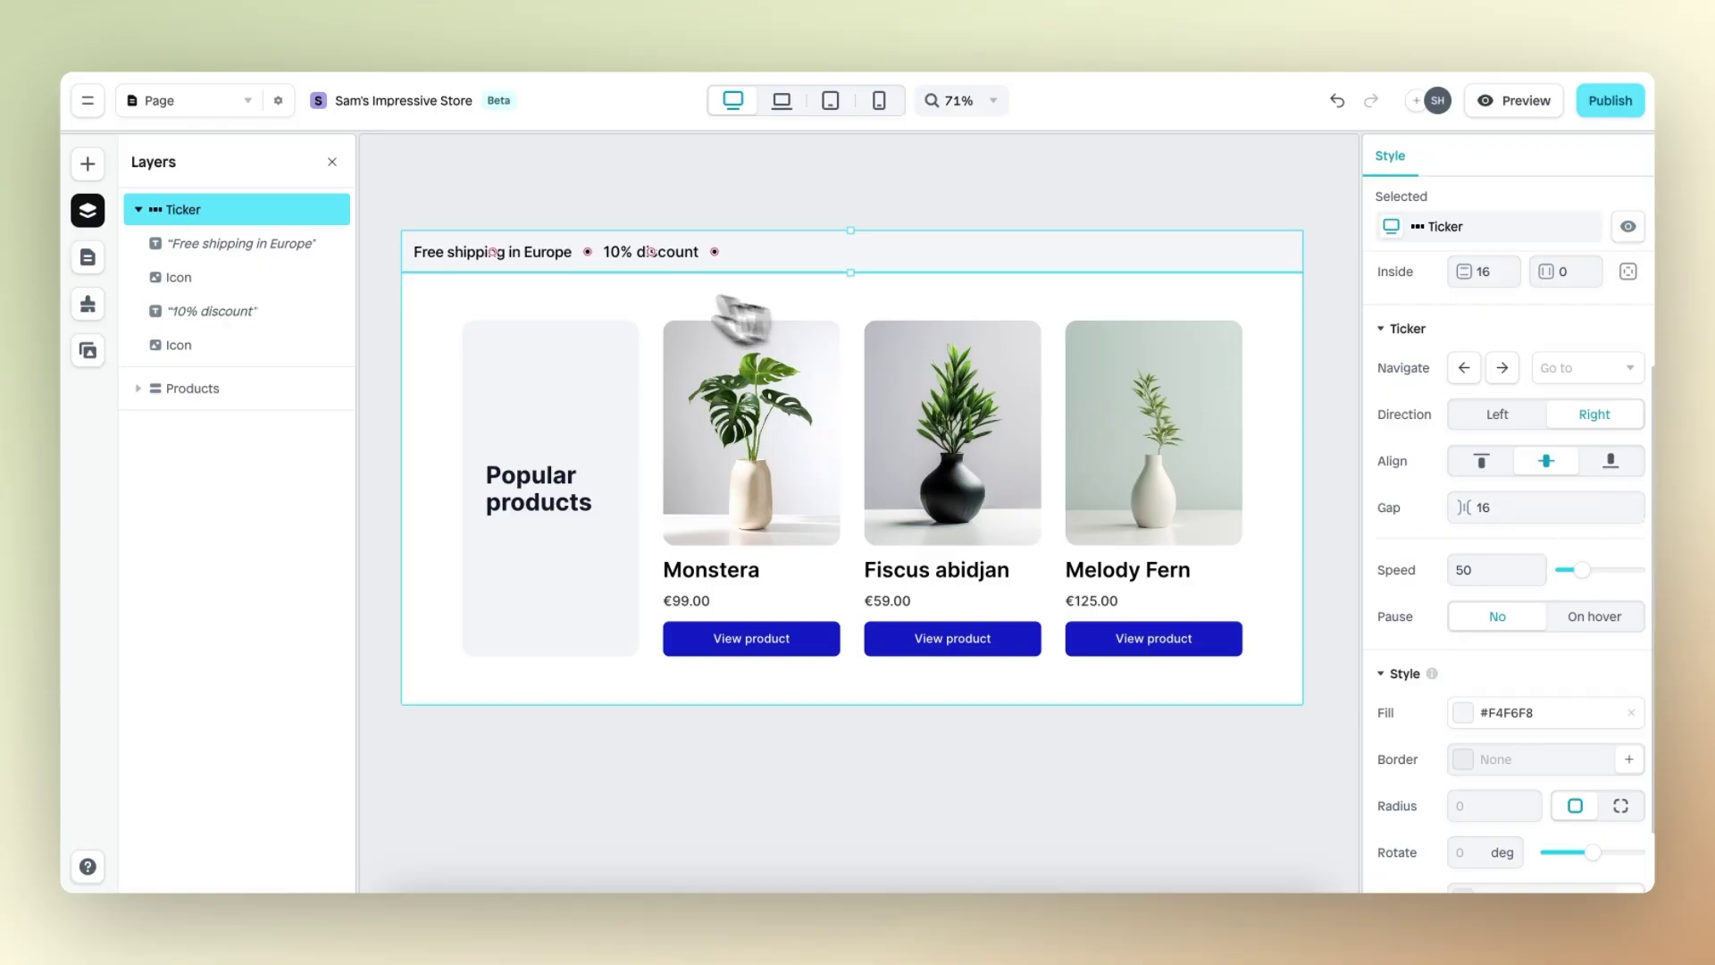
scroll(648, 295, "up", 5)
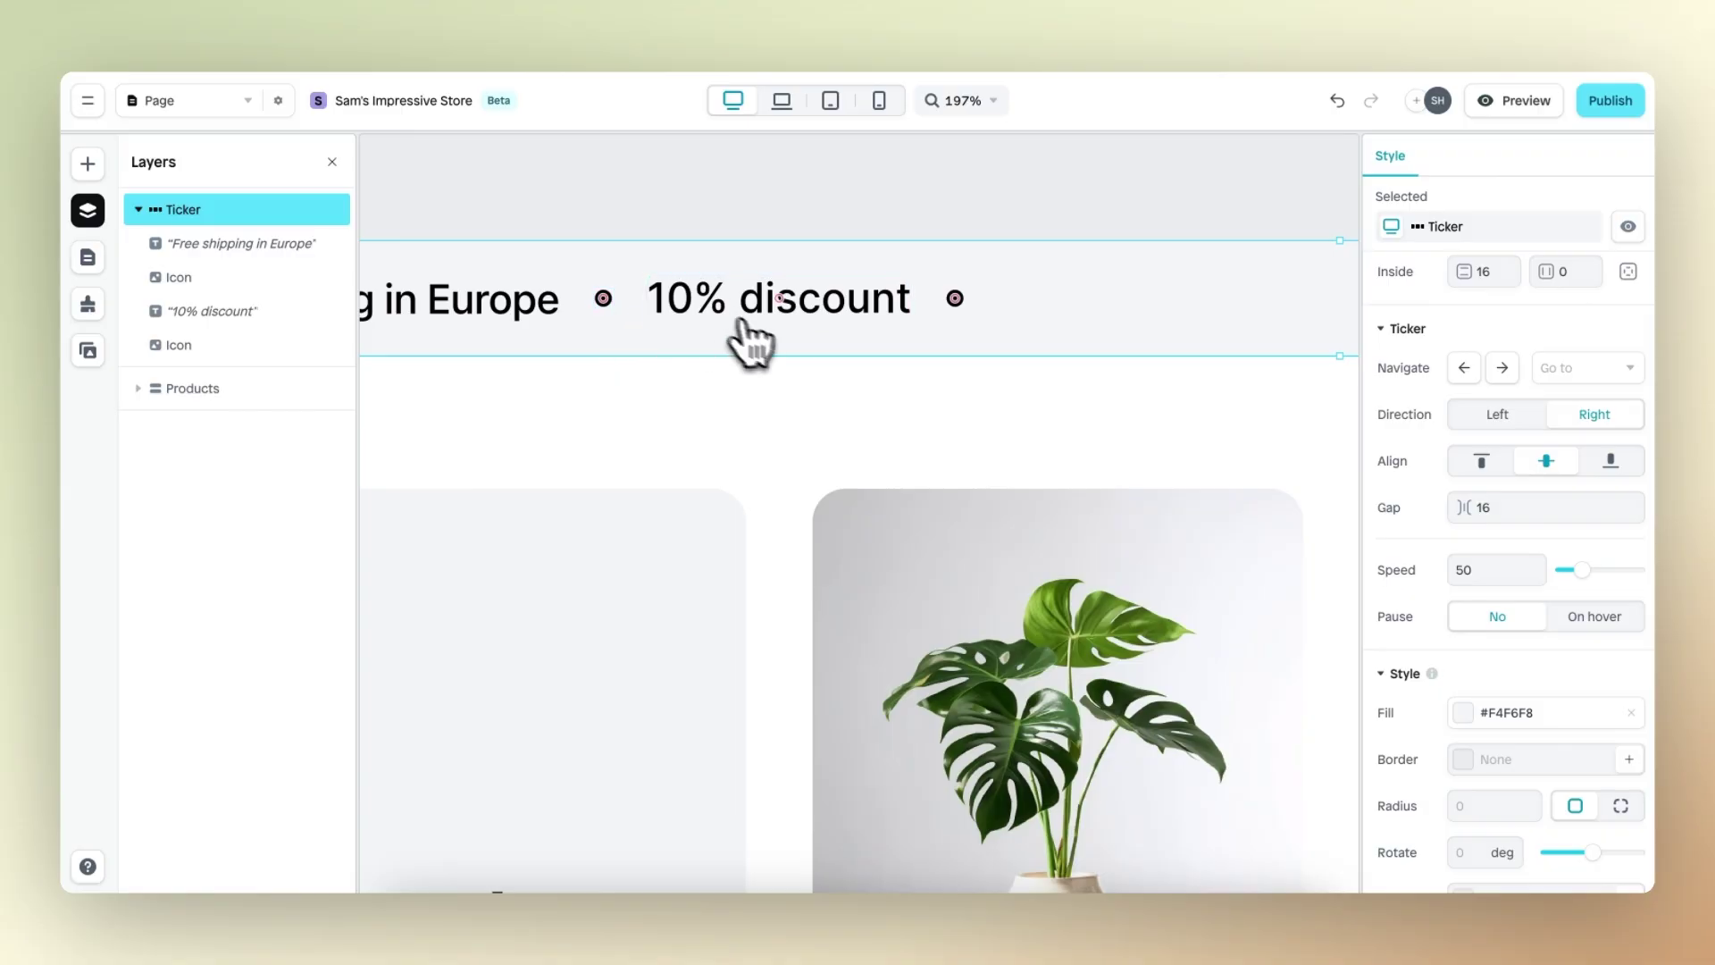
left_click(1512, 507)
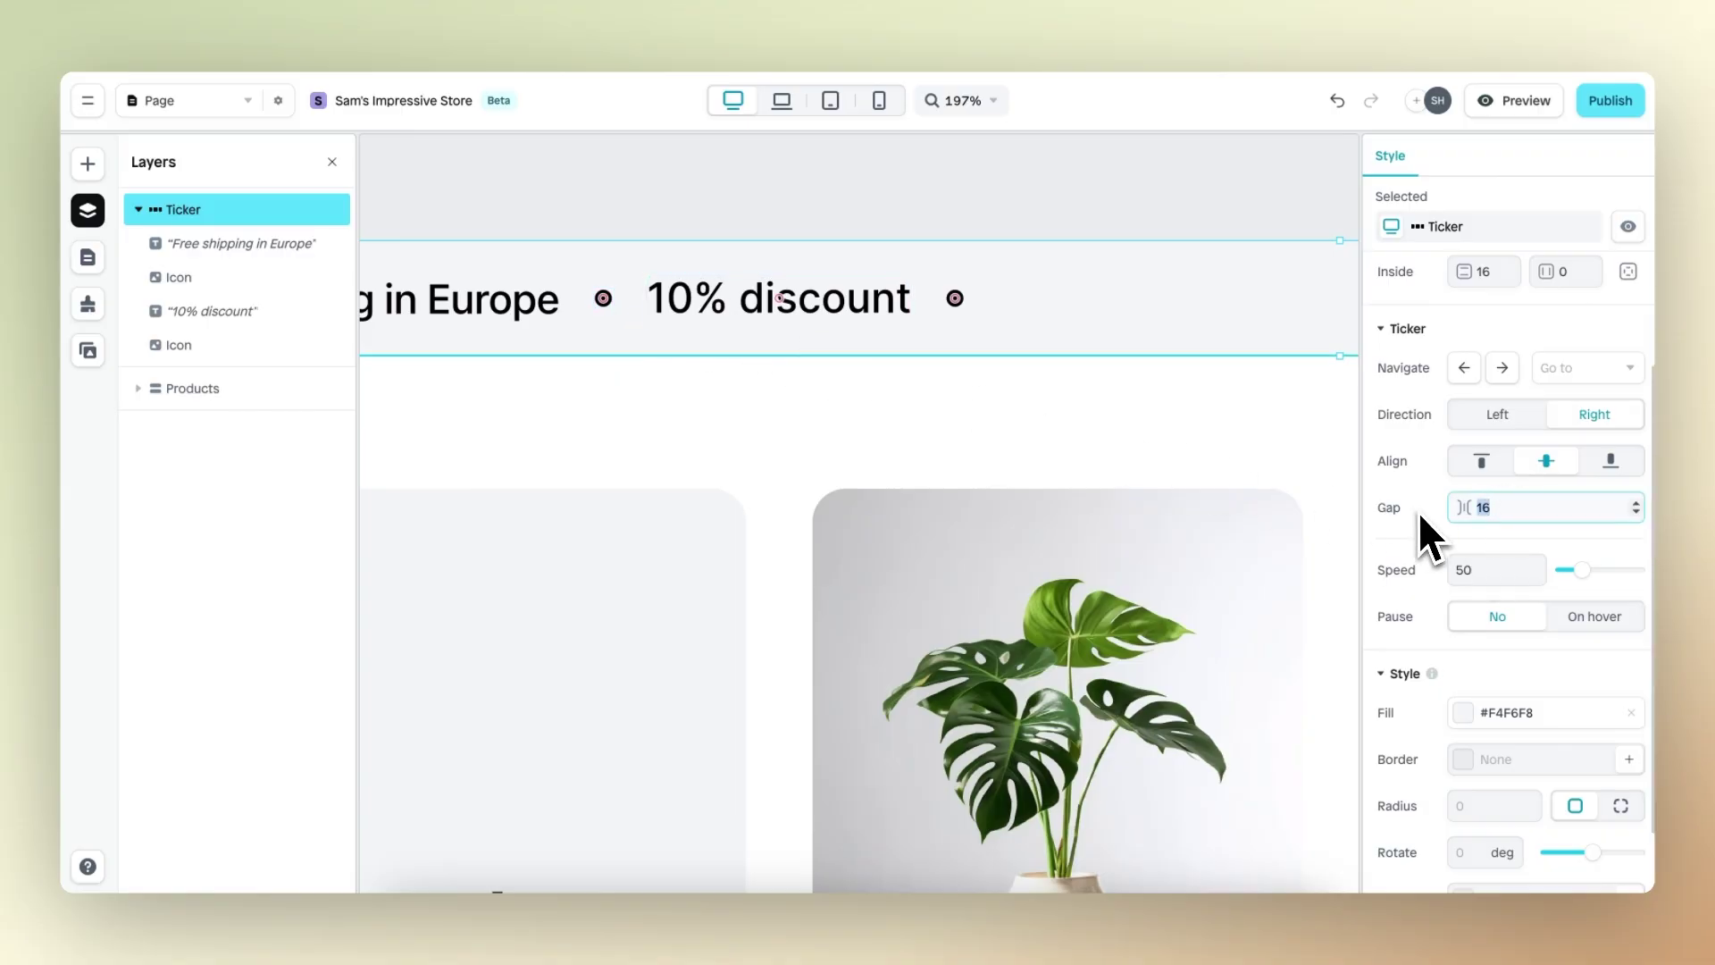
type("80")
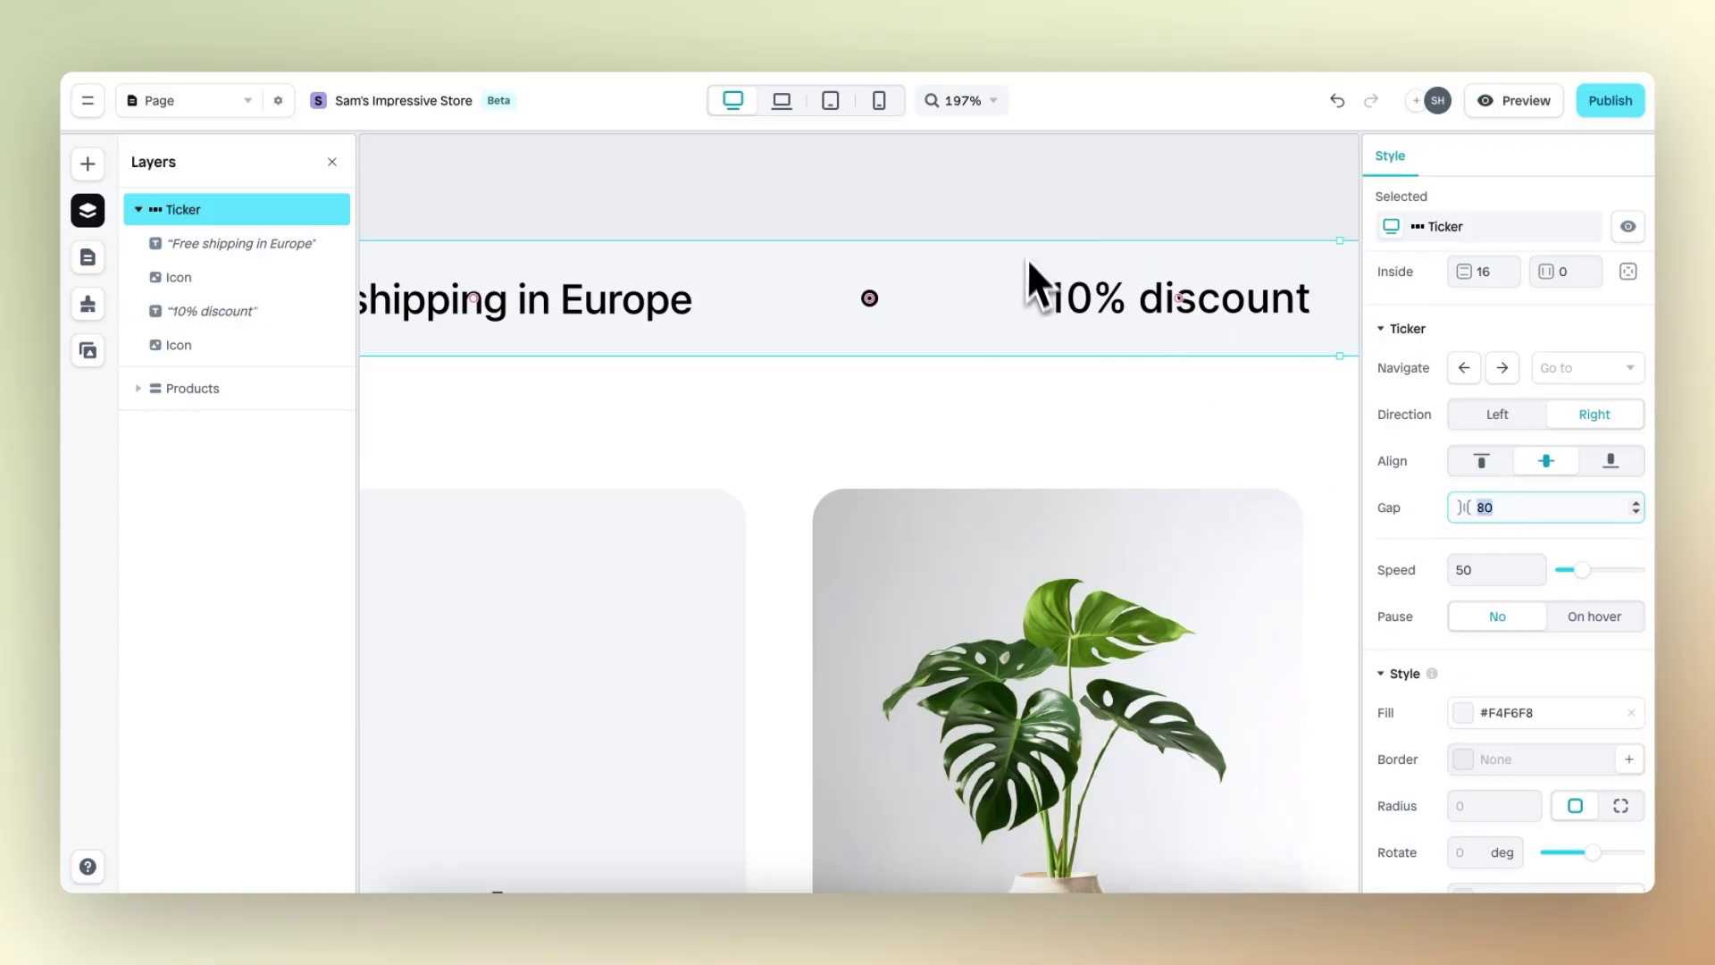
type("16")
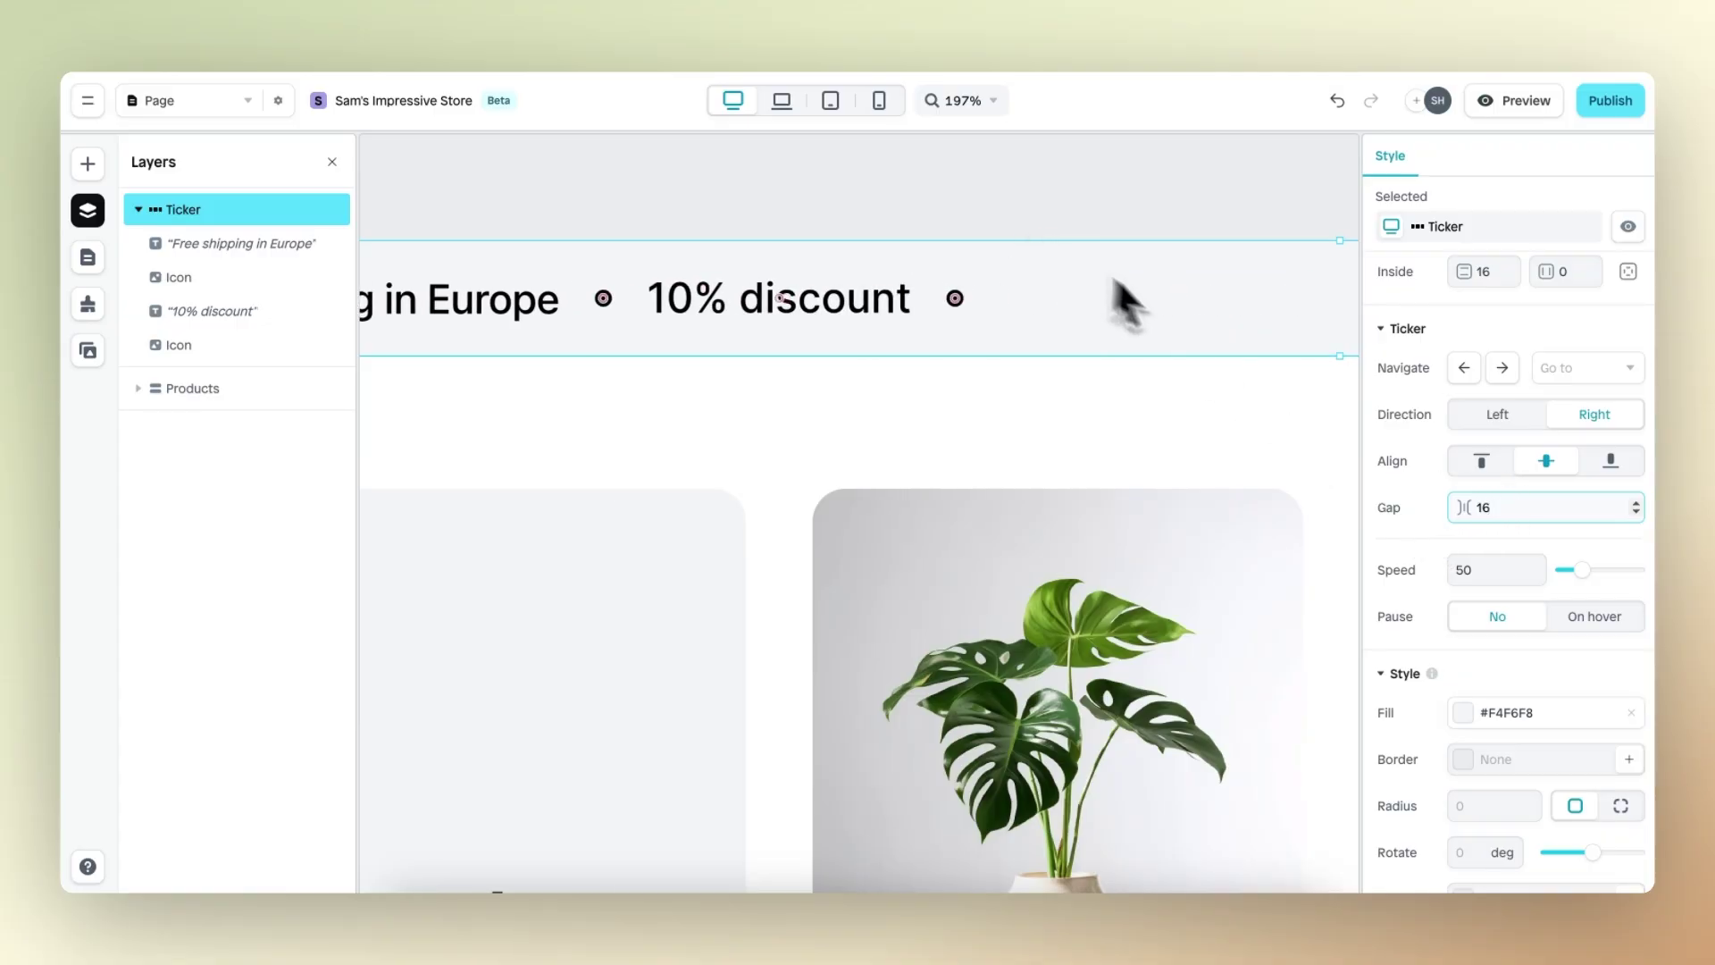
Set the ticker speed to 1 and check the slow scrolling in preview.
scroll(838, 327, "down", 5)
scroll(825, 329, "down", 5)
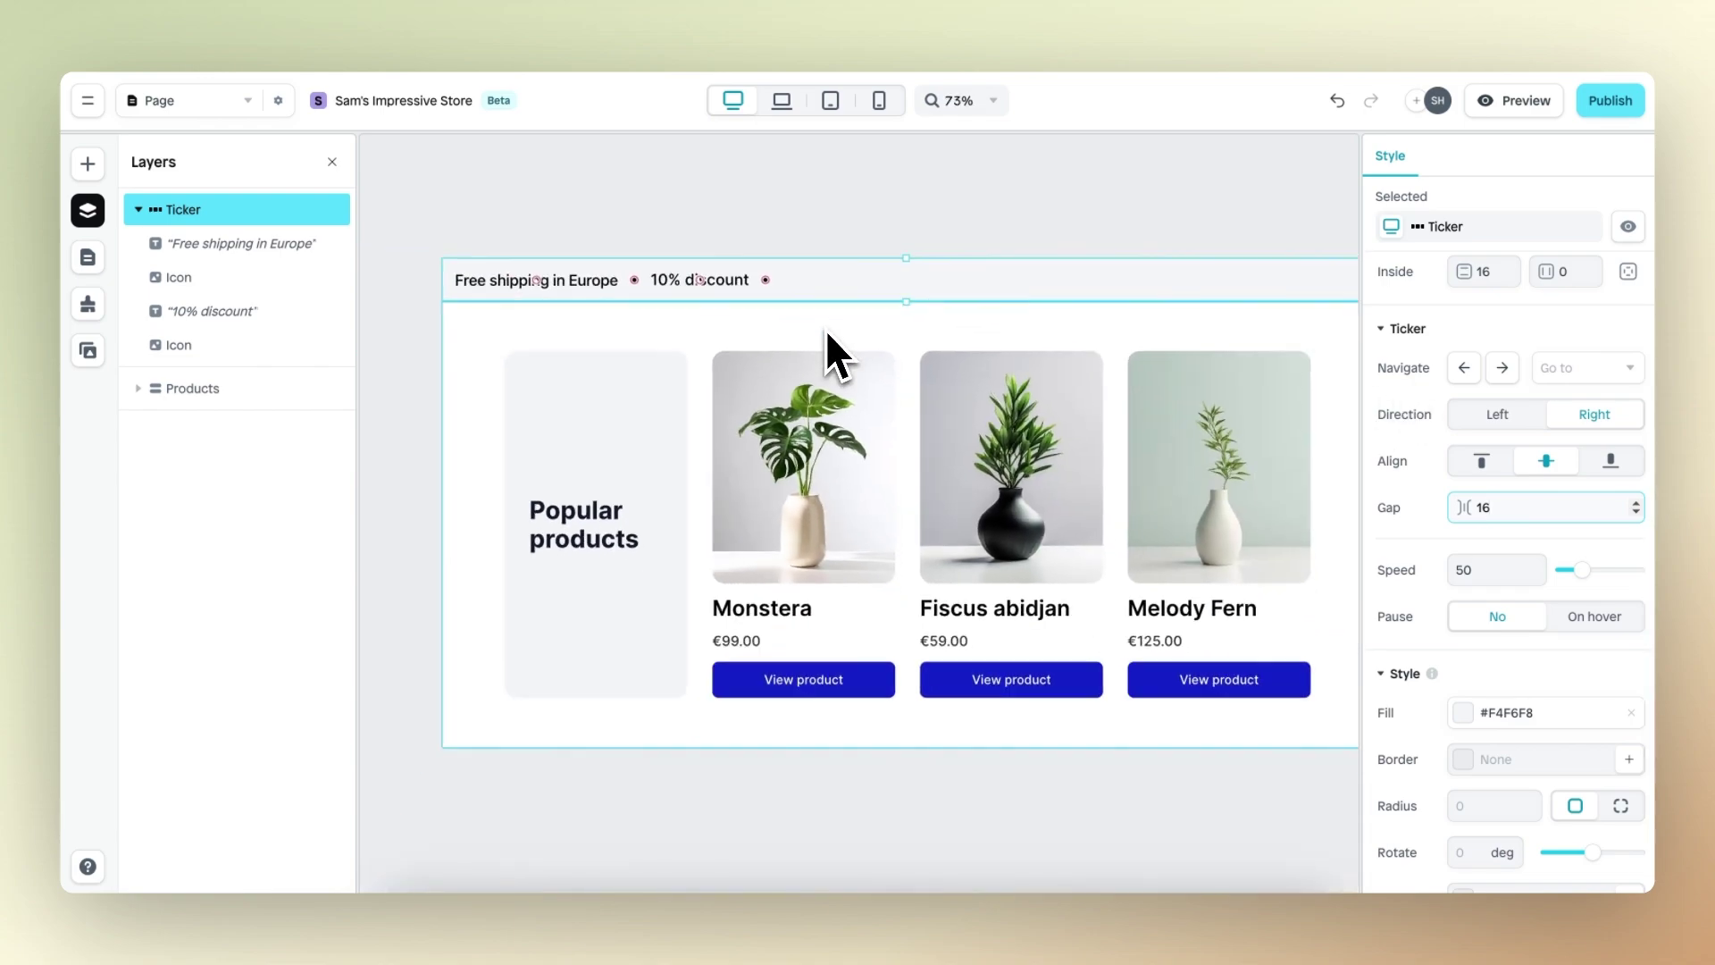
scroll(1499, 559, "down", 1)
scroll(1499, 559, "down", 1)
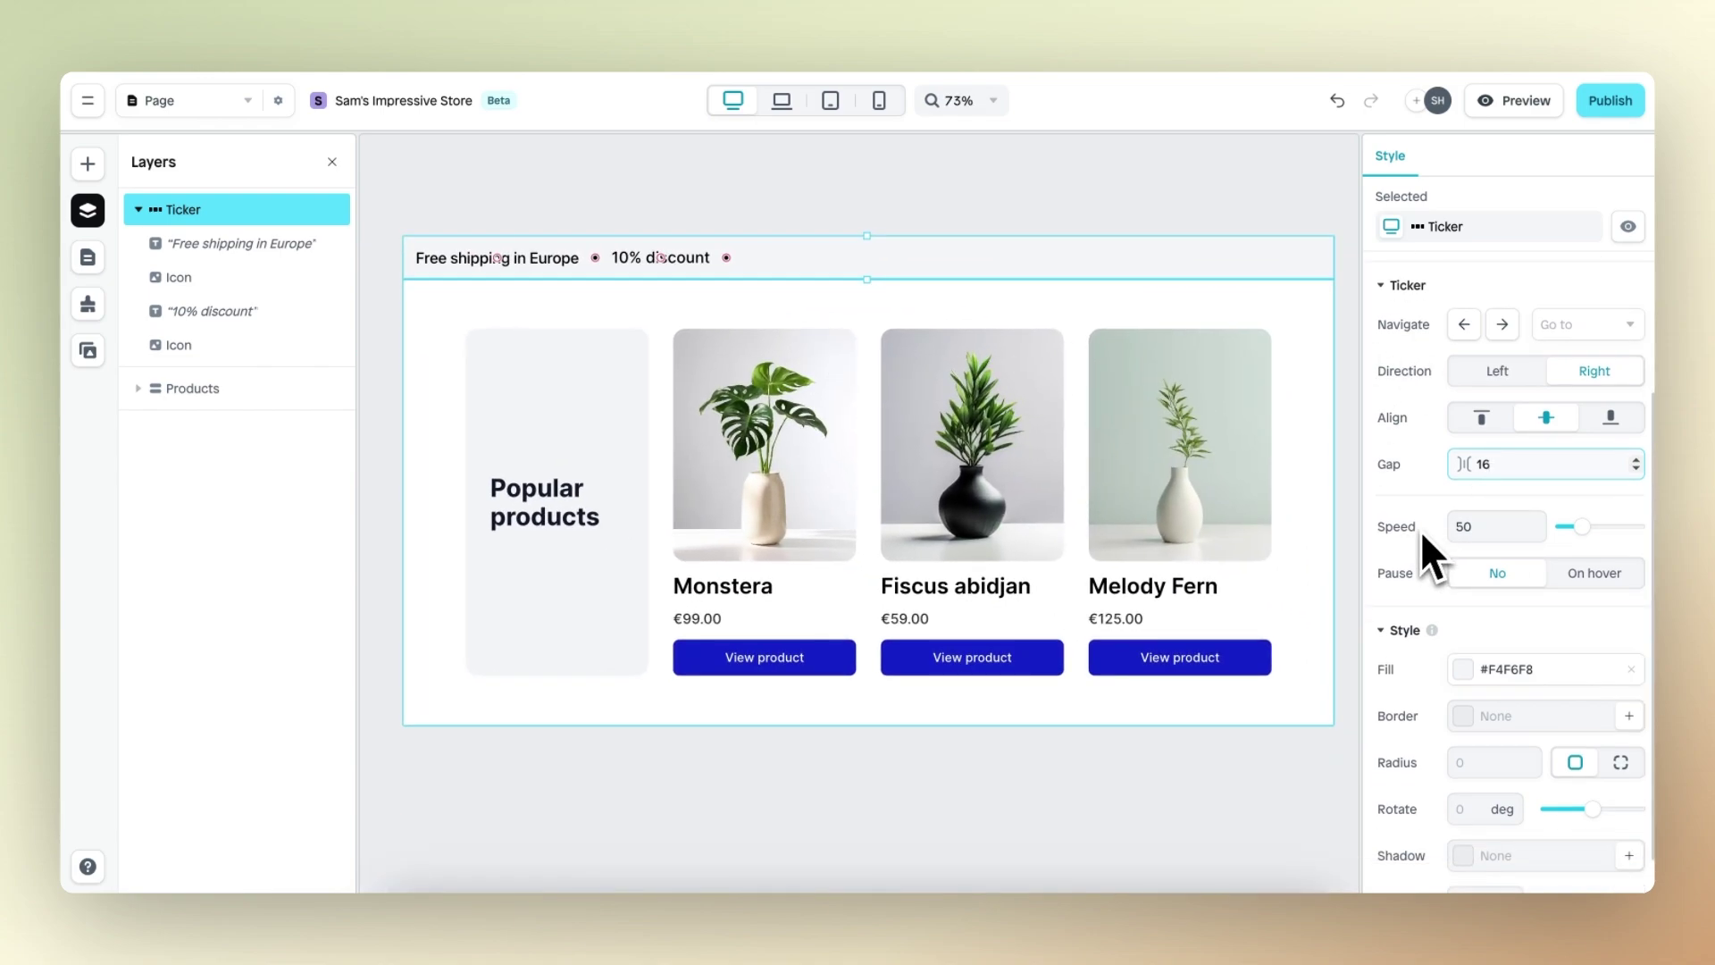
left_click(1486, 527)
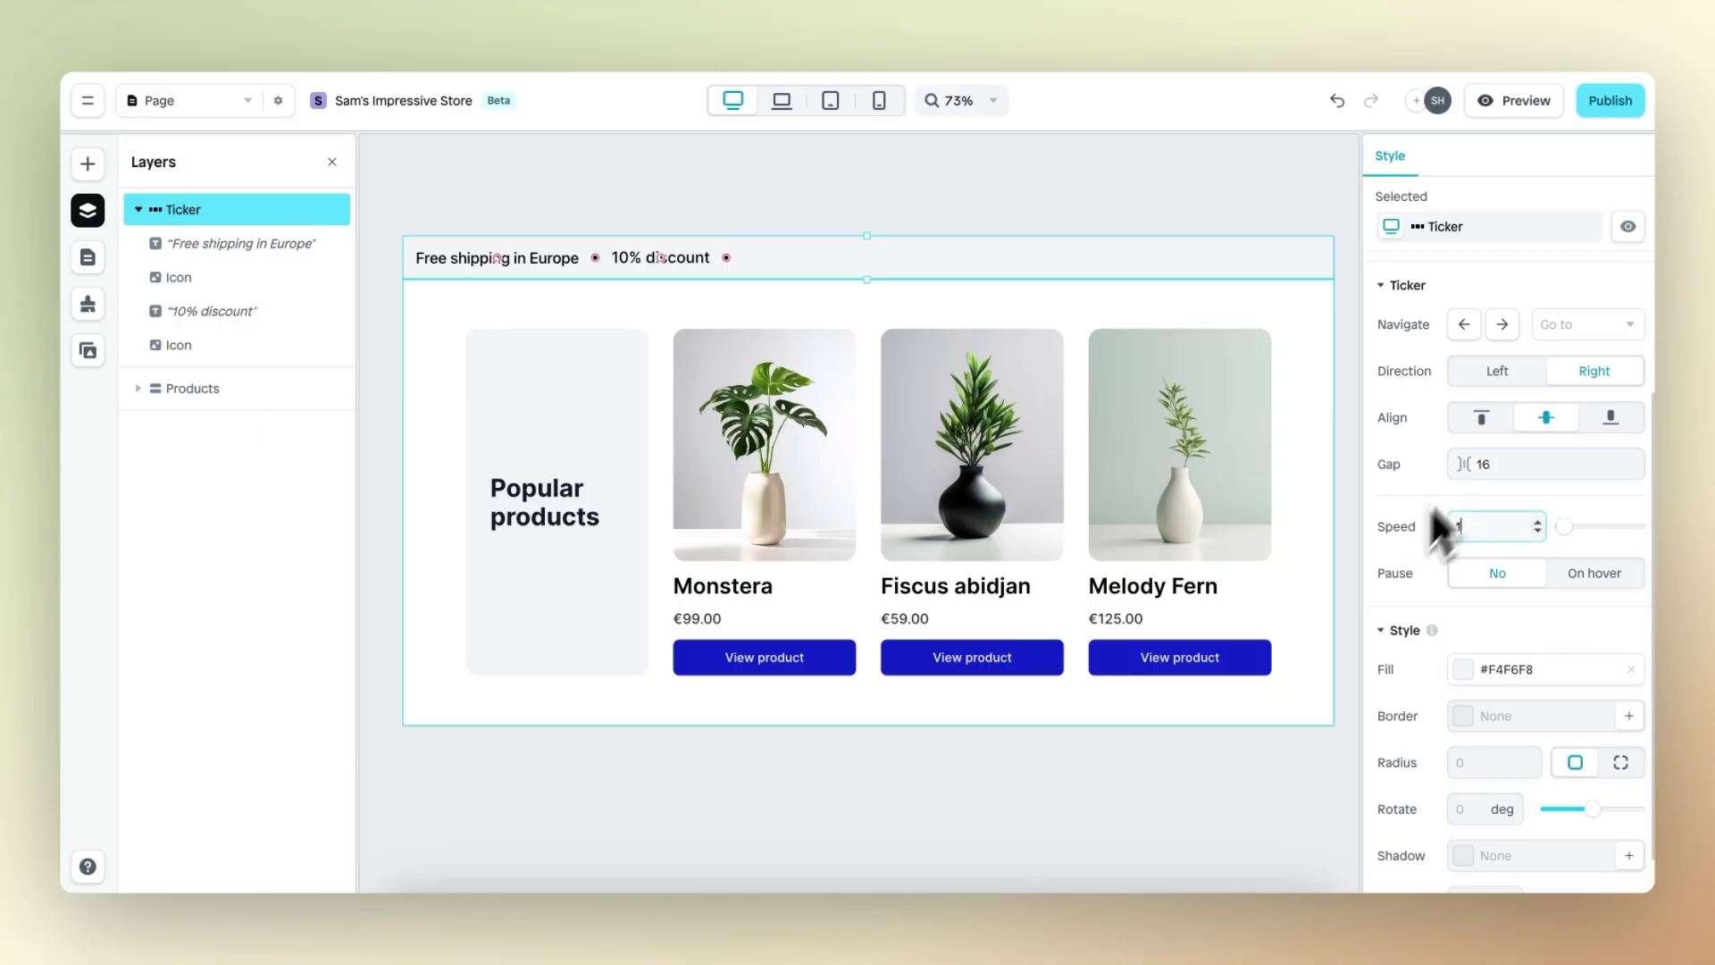
left_click(1530, 100)
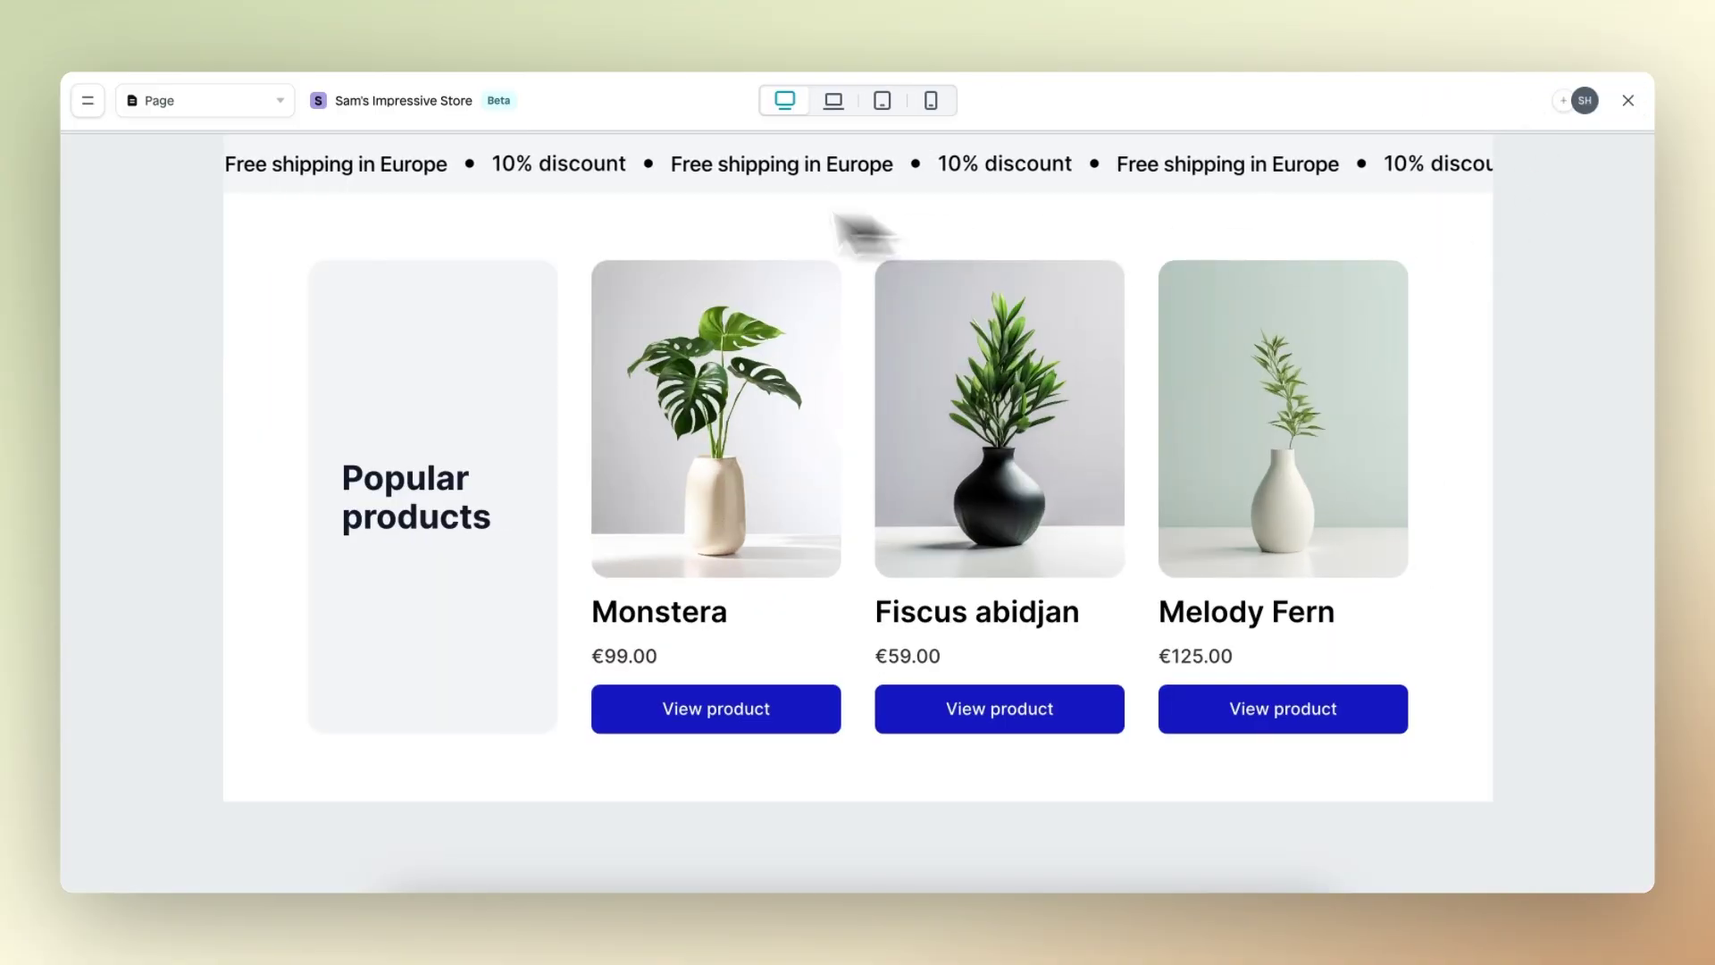
left_click(1628, 100)
Change the ticker speed to 200 and check the fast scrolling in preview.
scroll(1500, 446, "down", 3)
scroll(1509, 474, "down", 2)
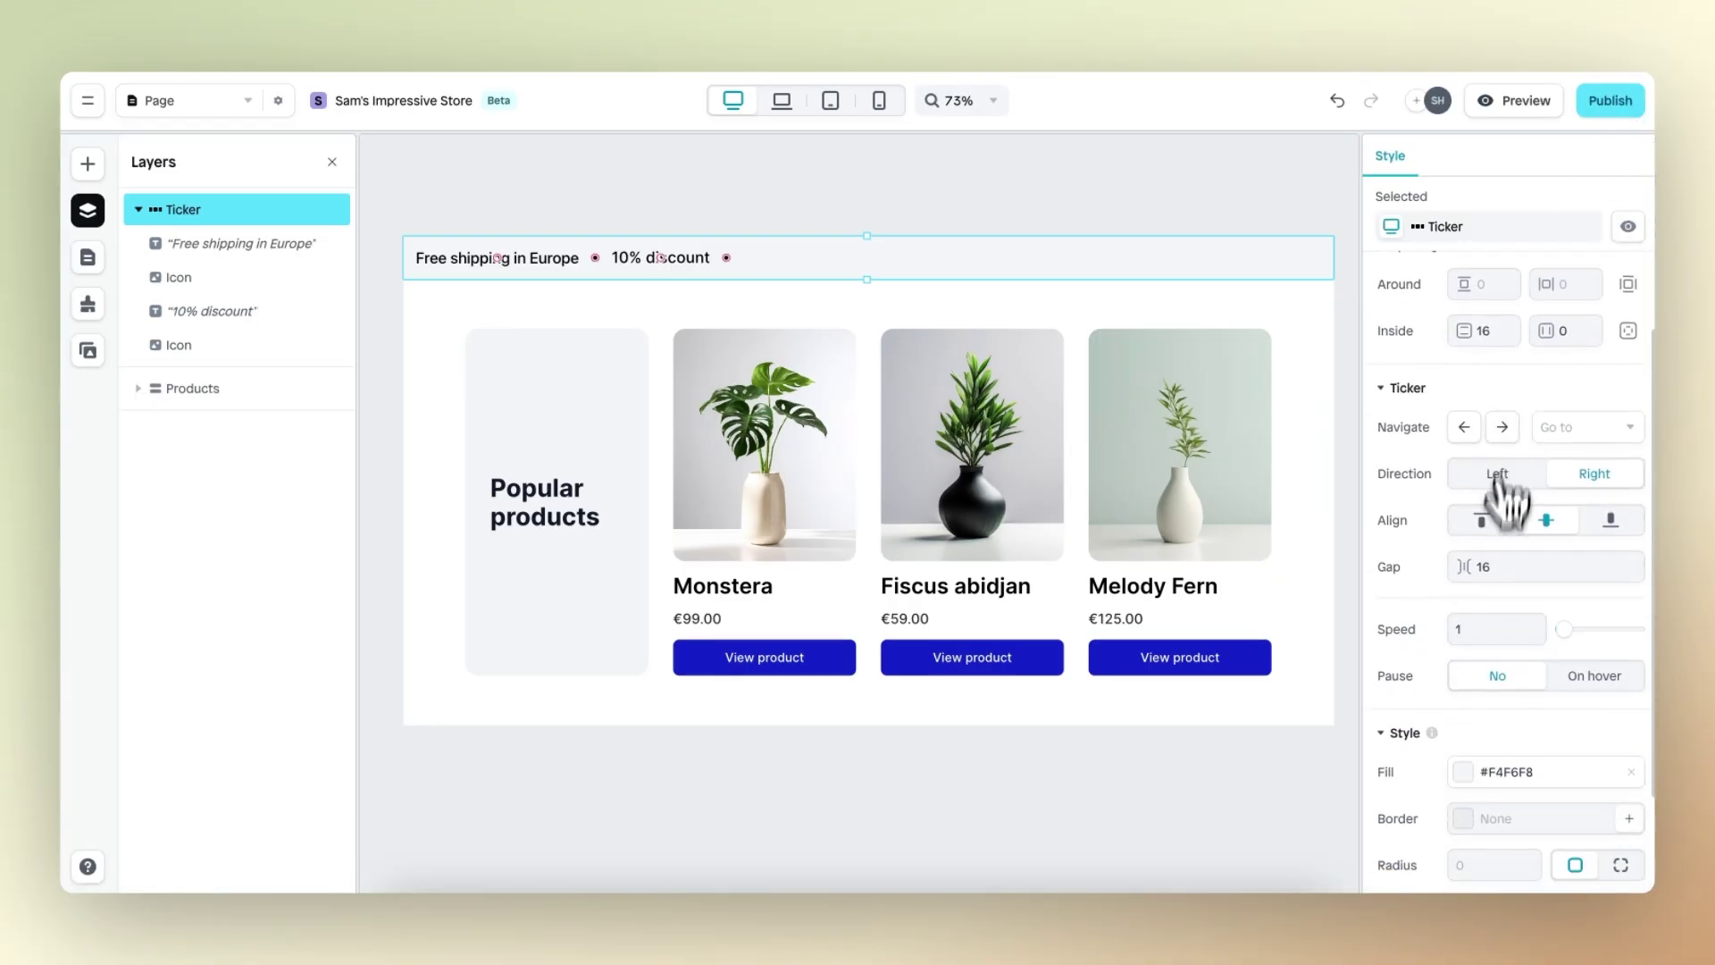
double_click(1482, 629)
type("200")
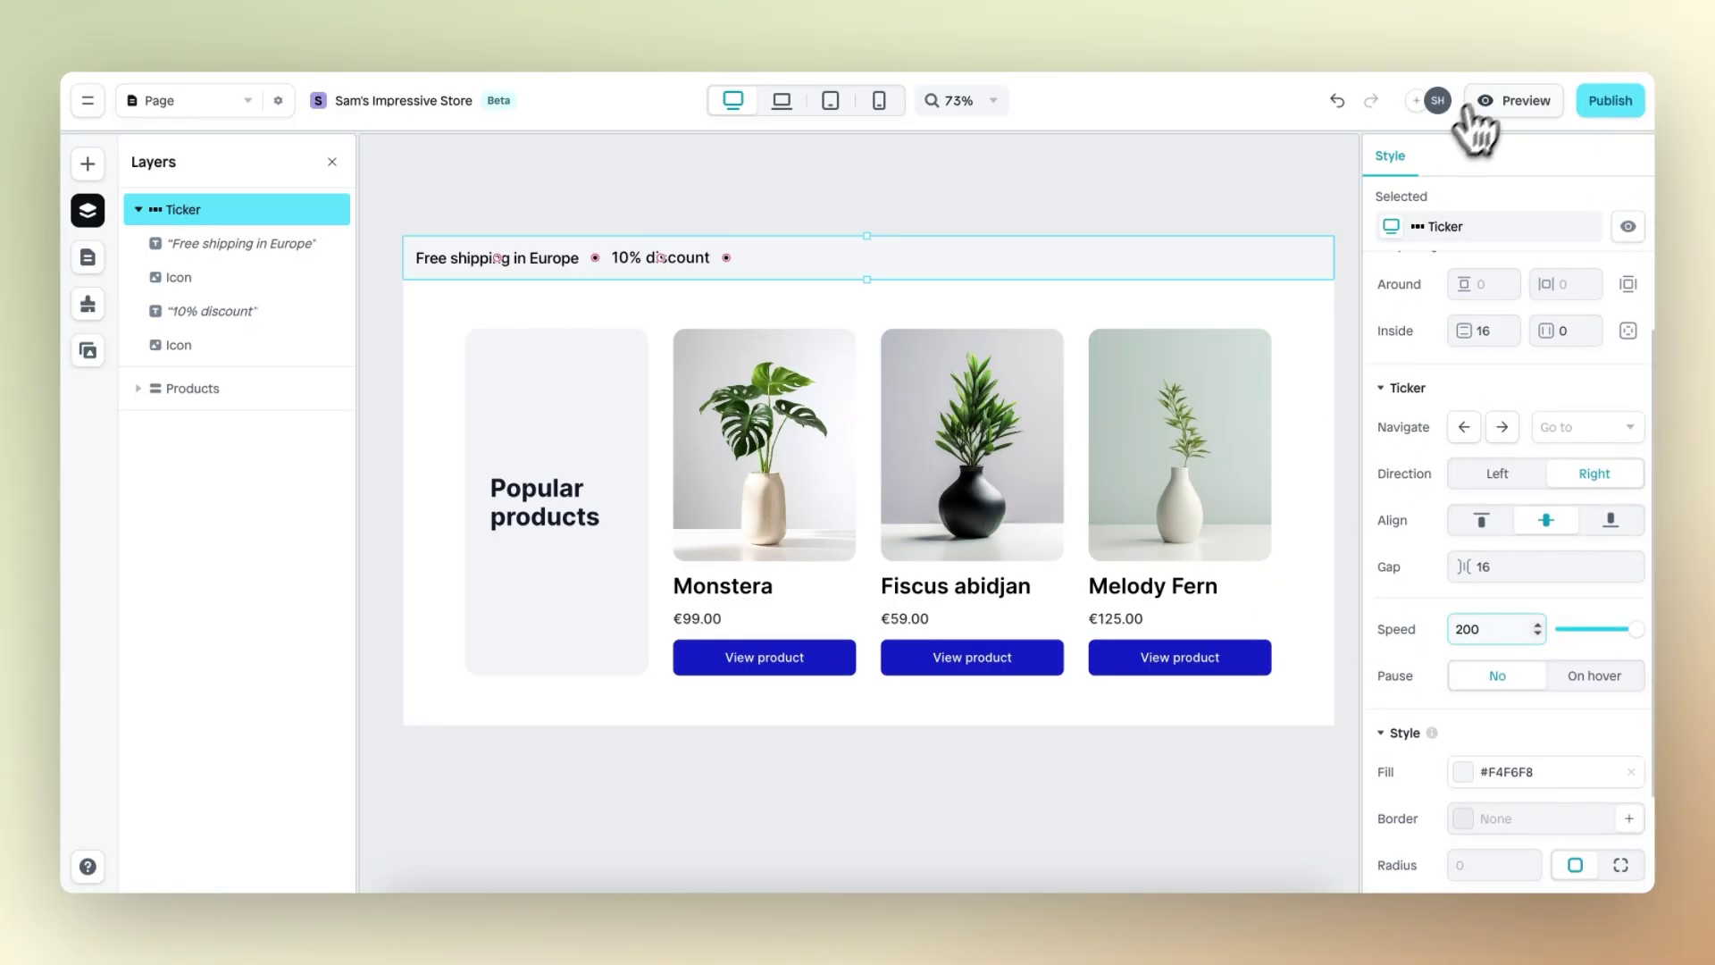
left_click(1518, 101)
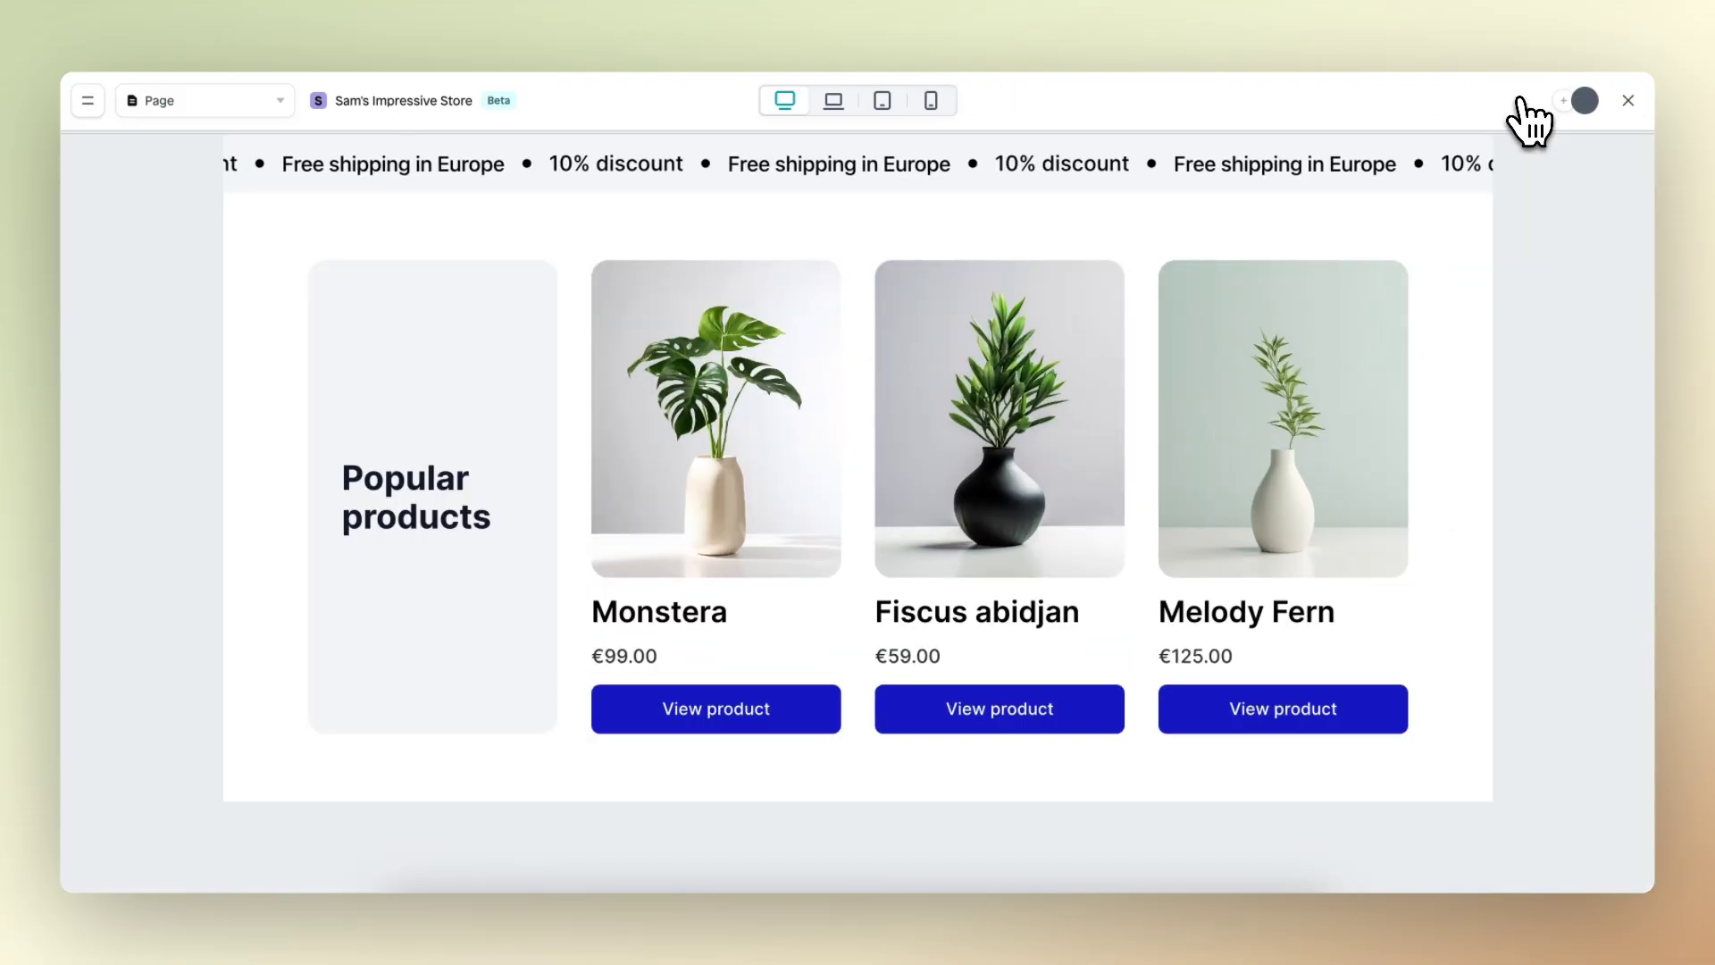
left_click(1628, 100)
scroll(1367, 629, "down", 4)
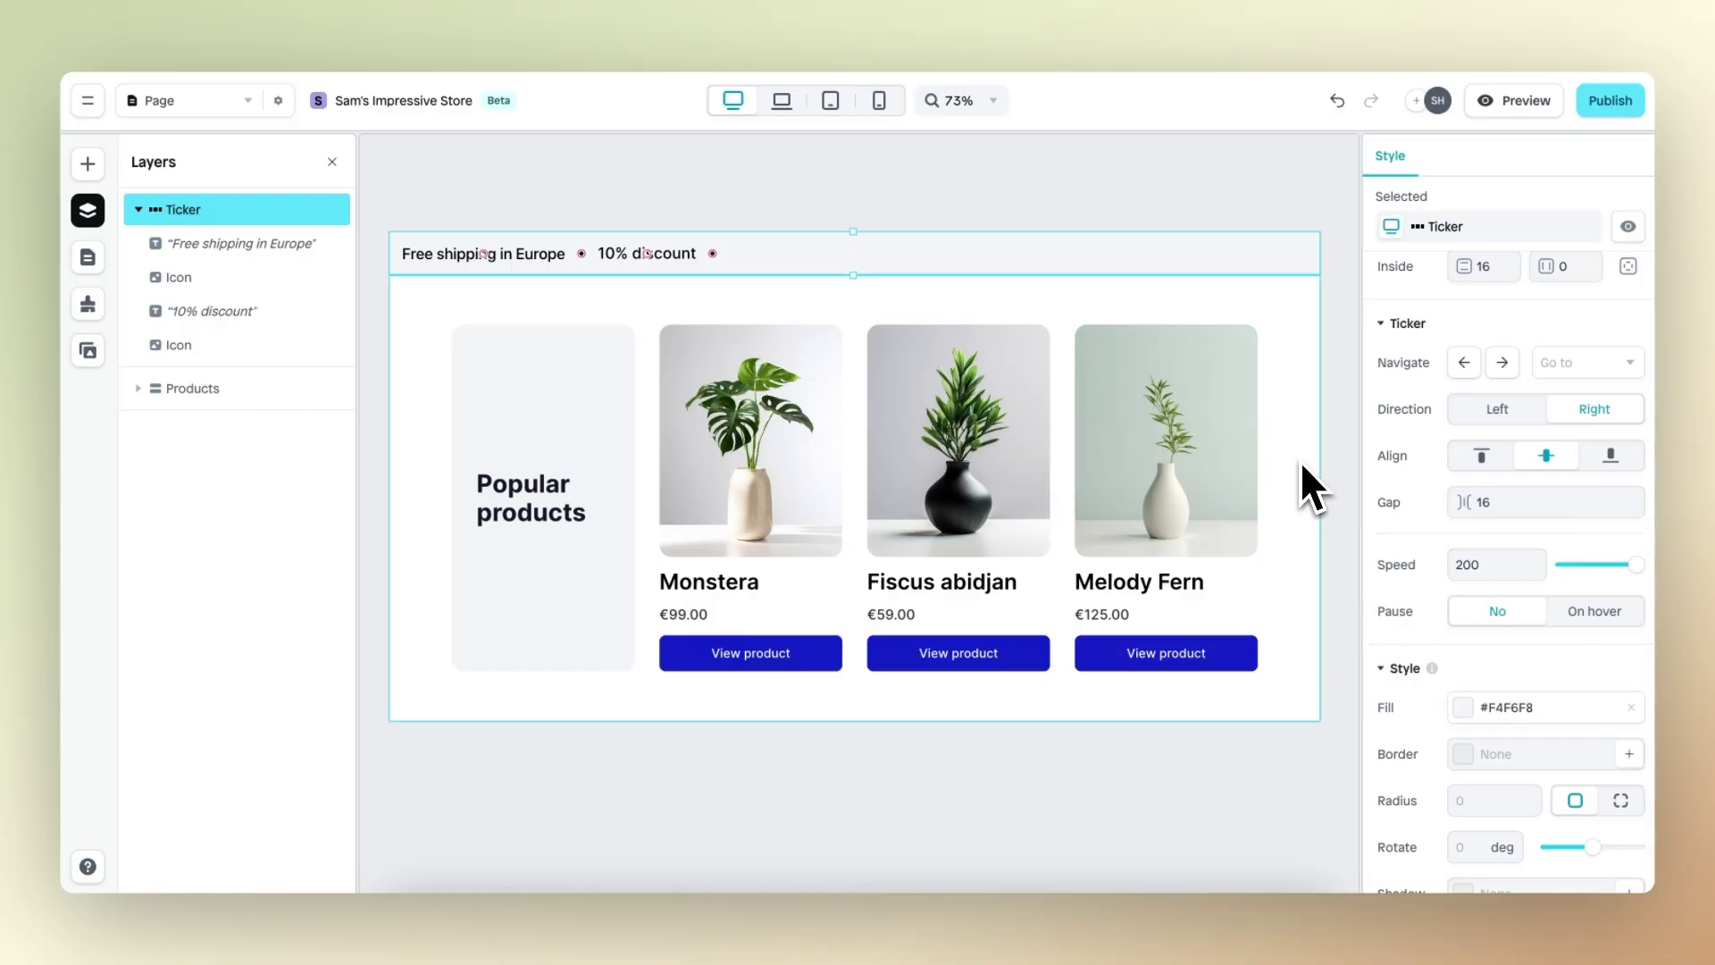
Set the ticker's Pause option to On hover and verify it in preview.
left_click(1536, 93)
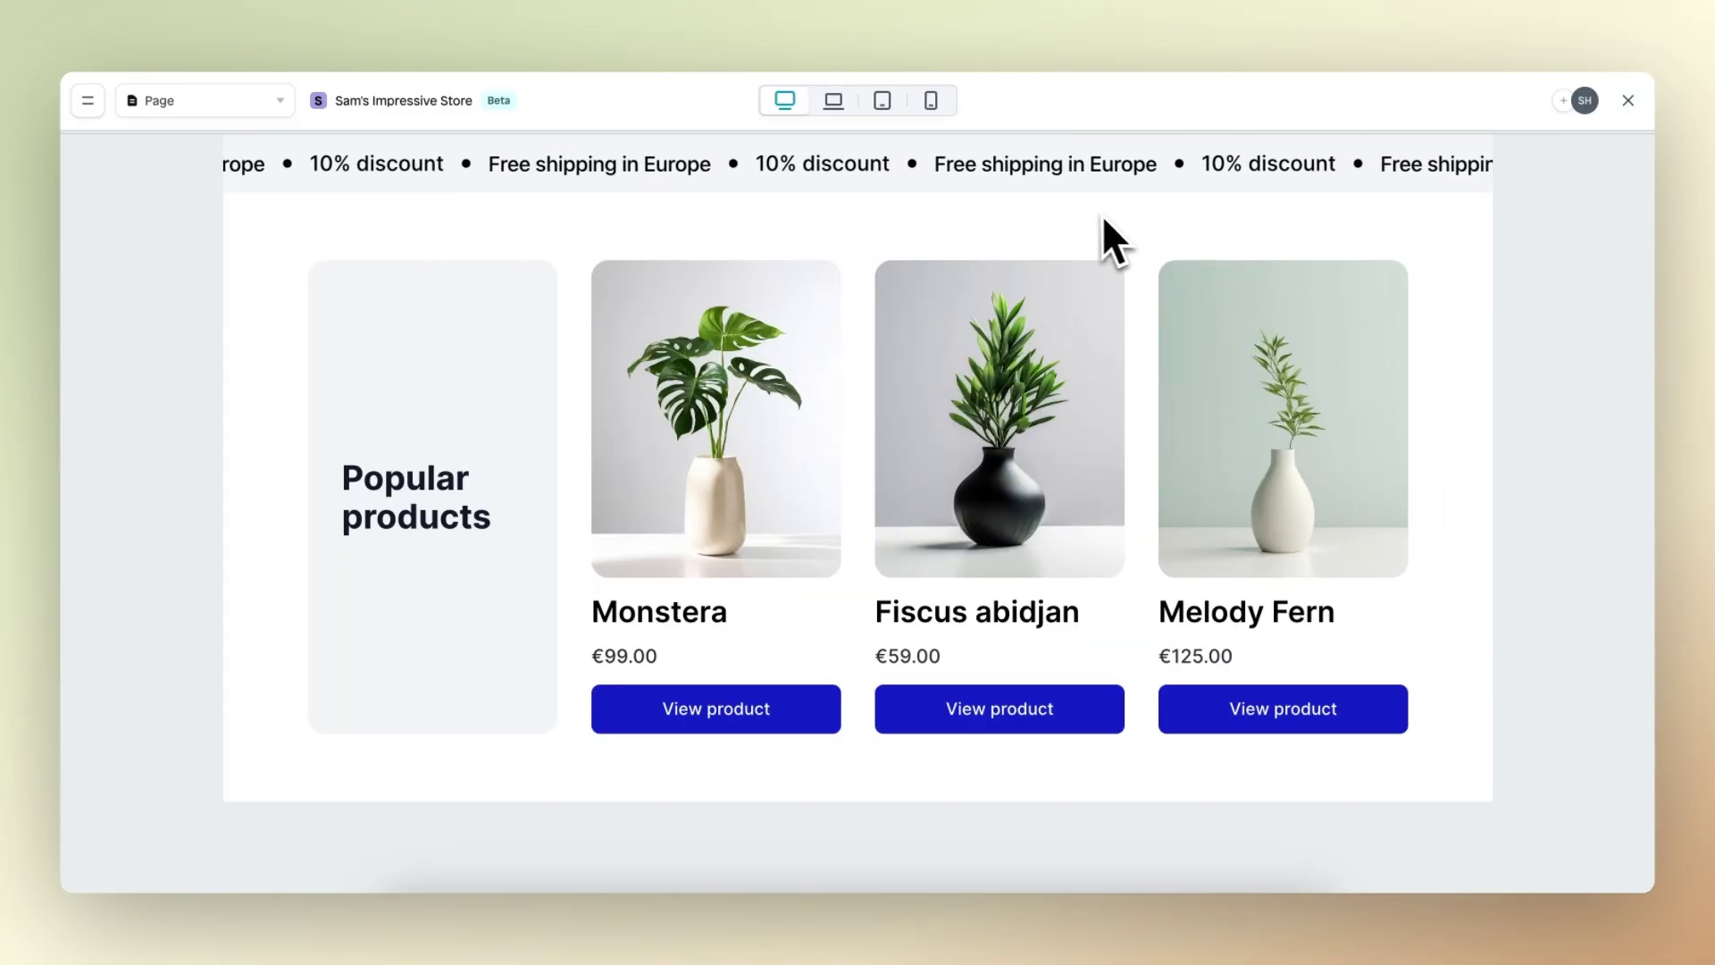
left_click(1628, 100)
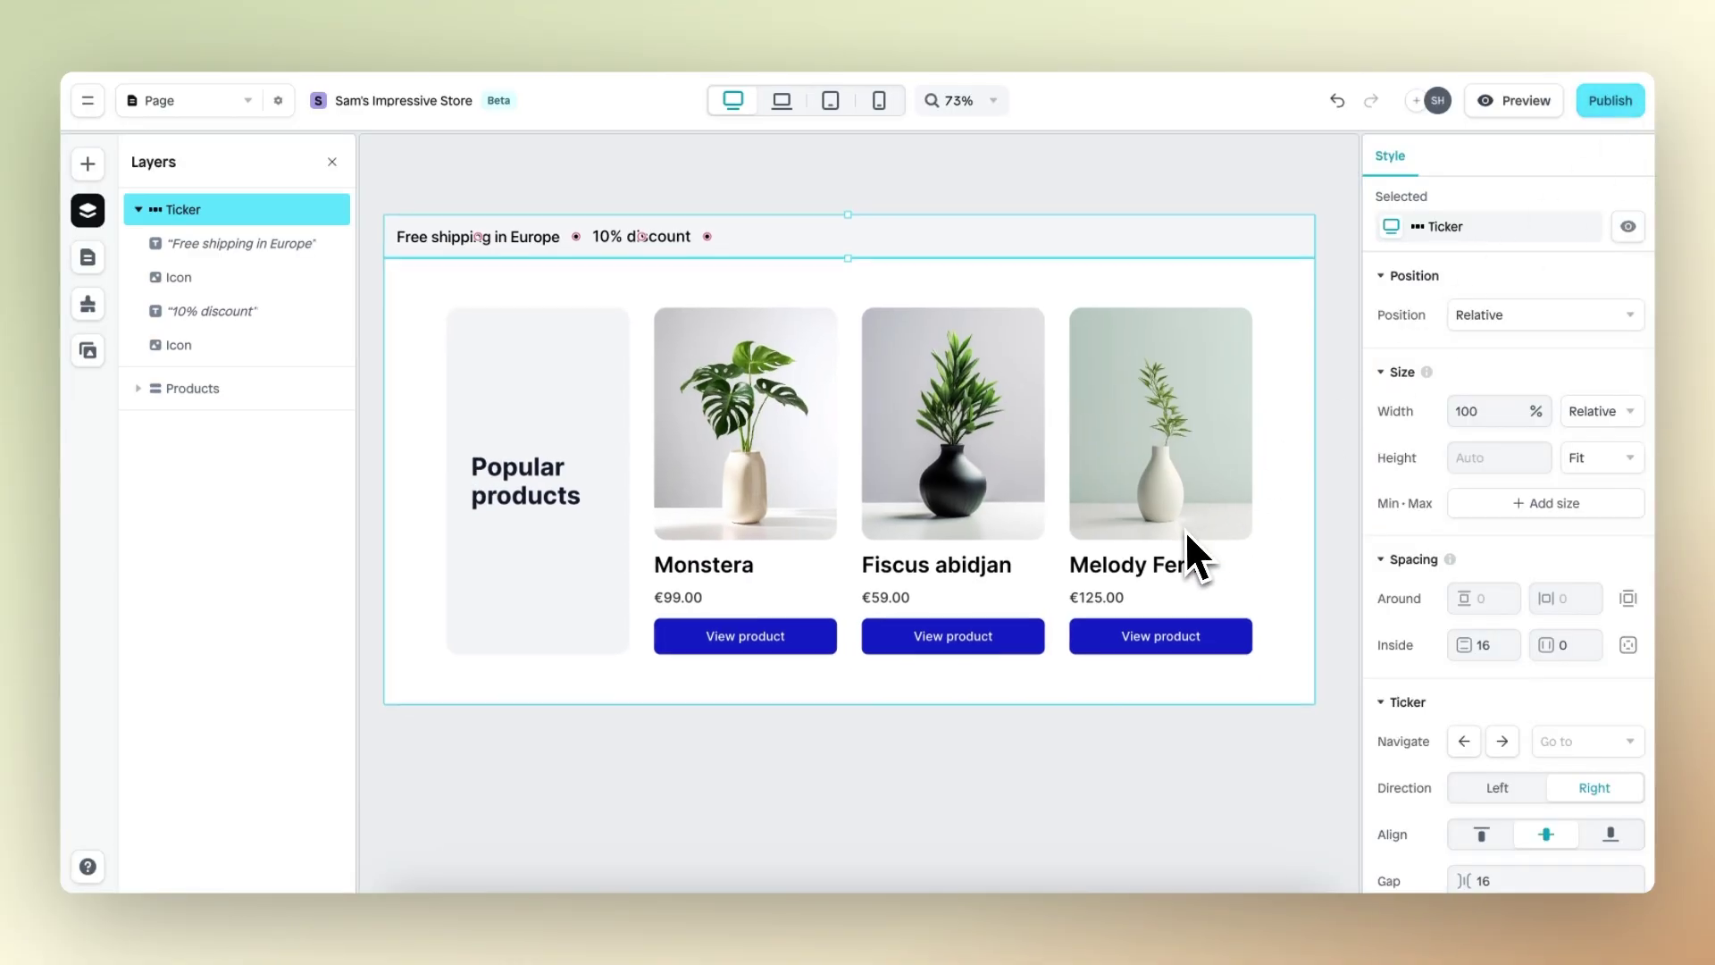
scroll(1518, 590, "down", 5)
scroll(1581, 634, "up", 1)
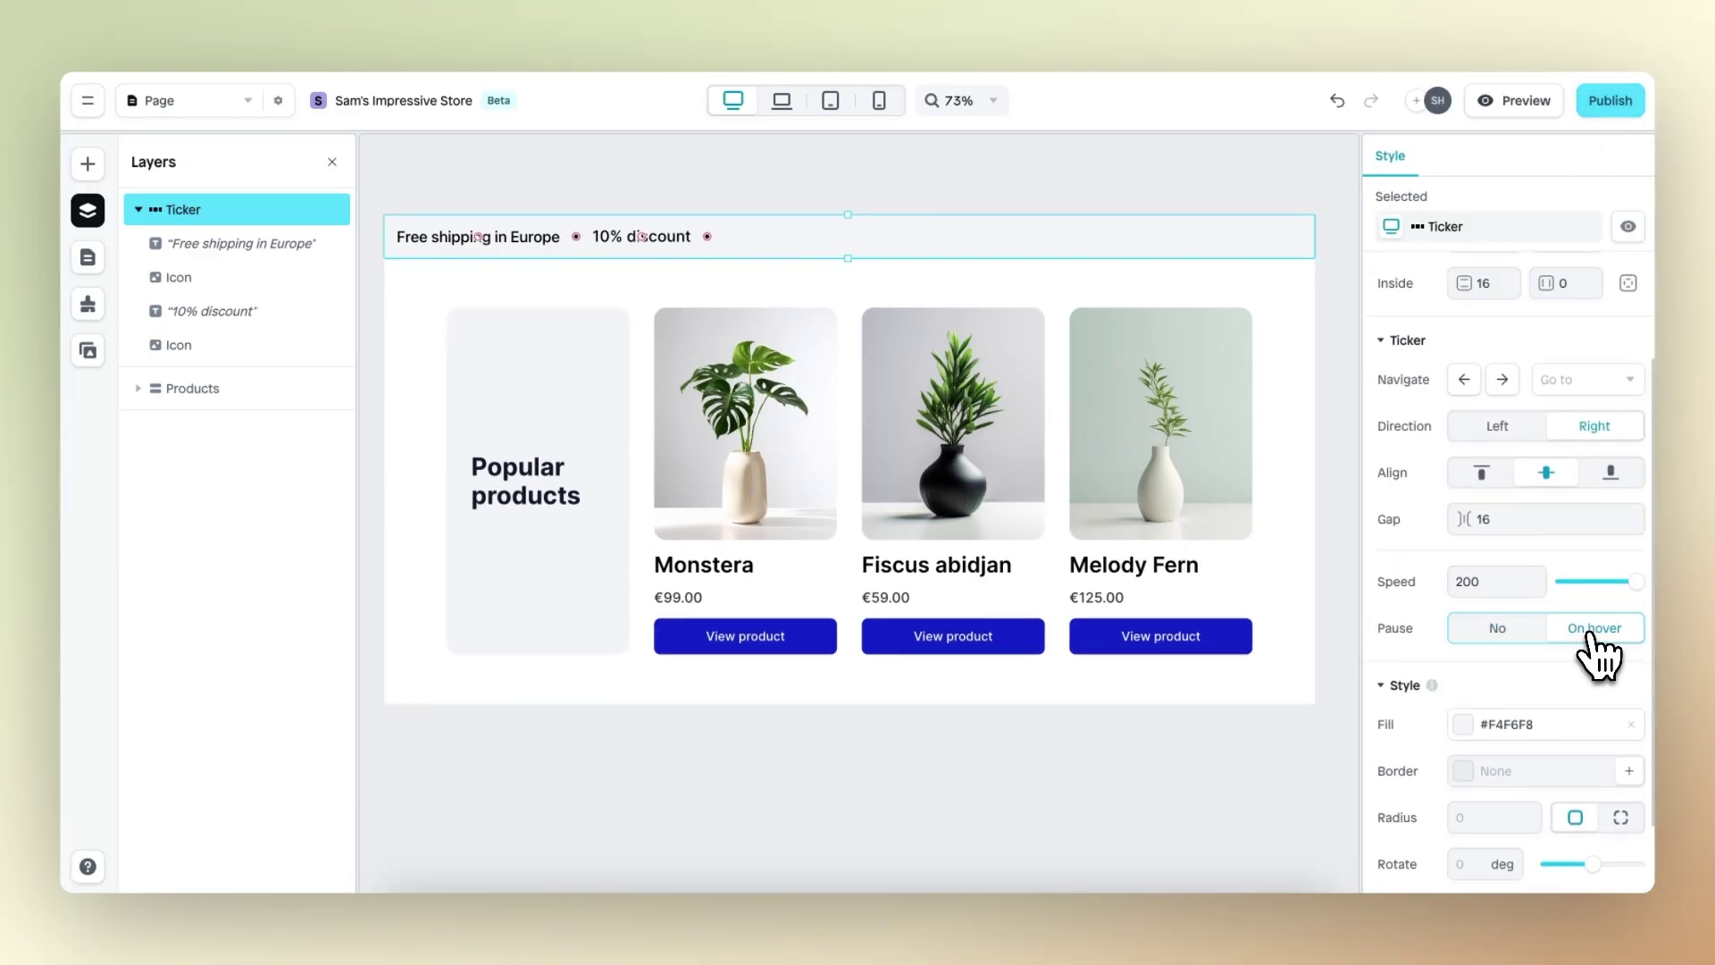
left_click(1485, 102)
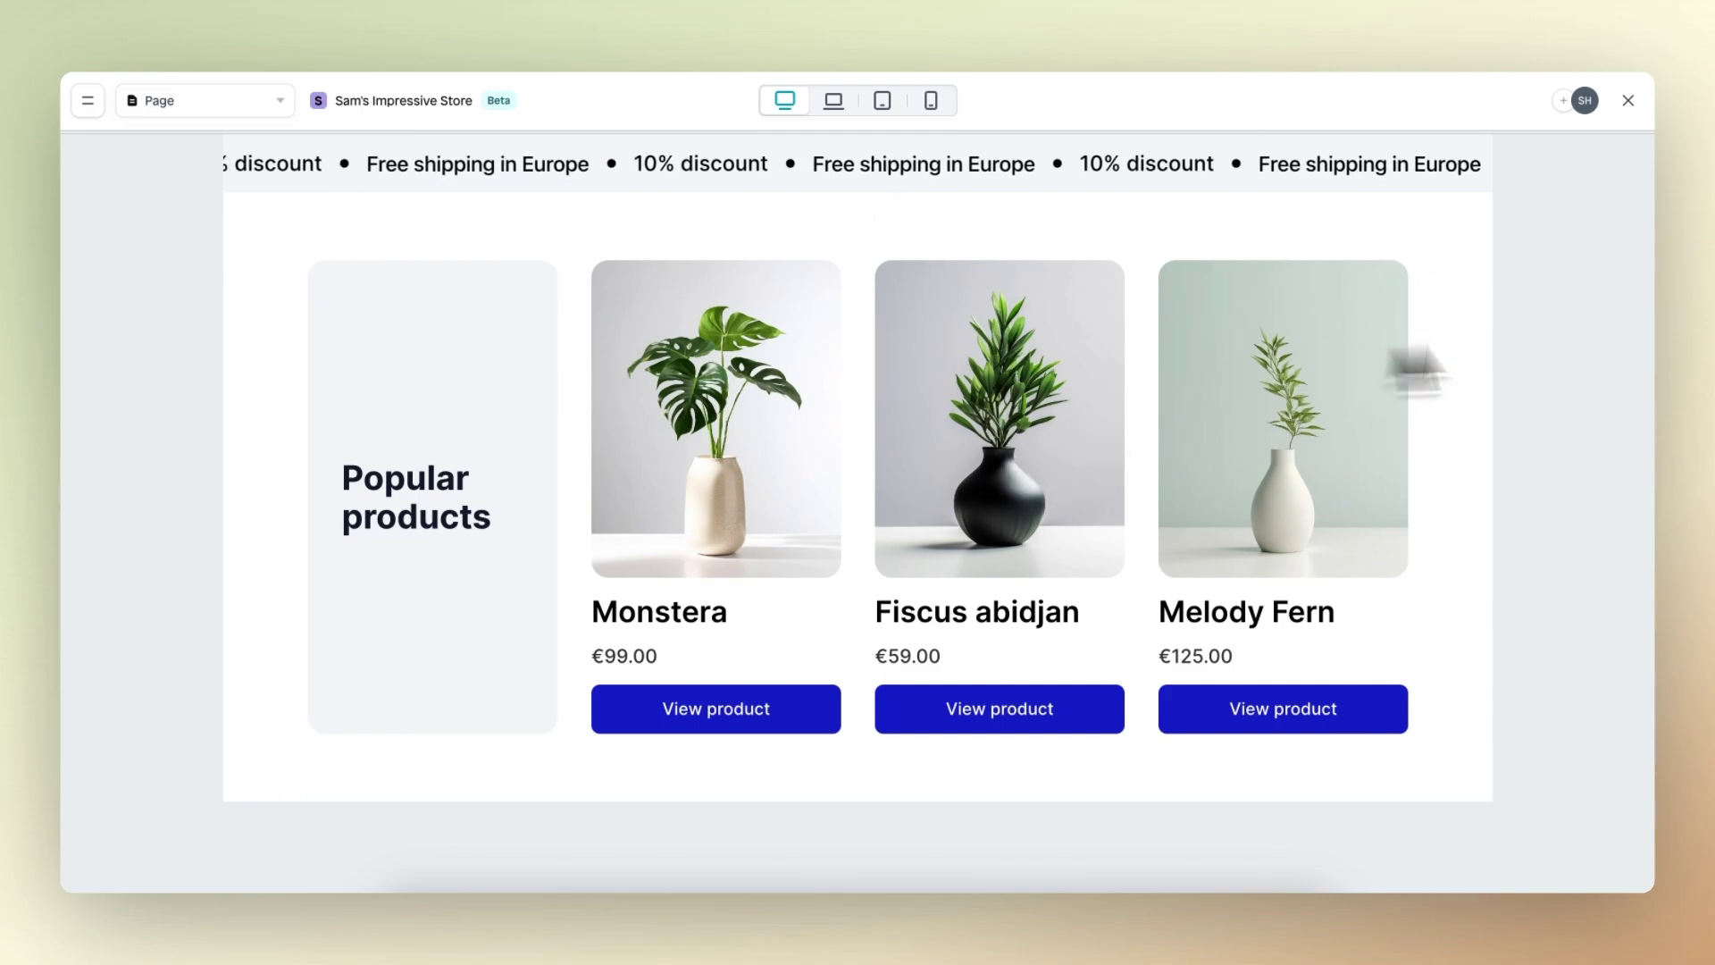
left_click(1628, 103)
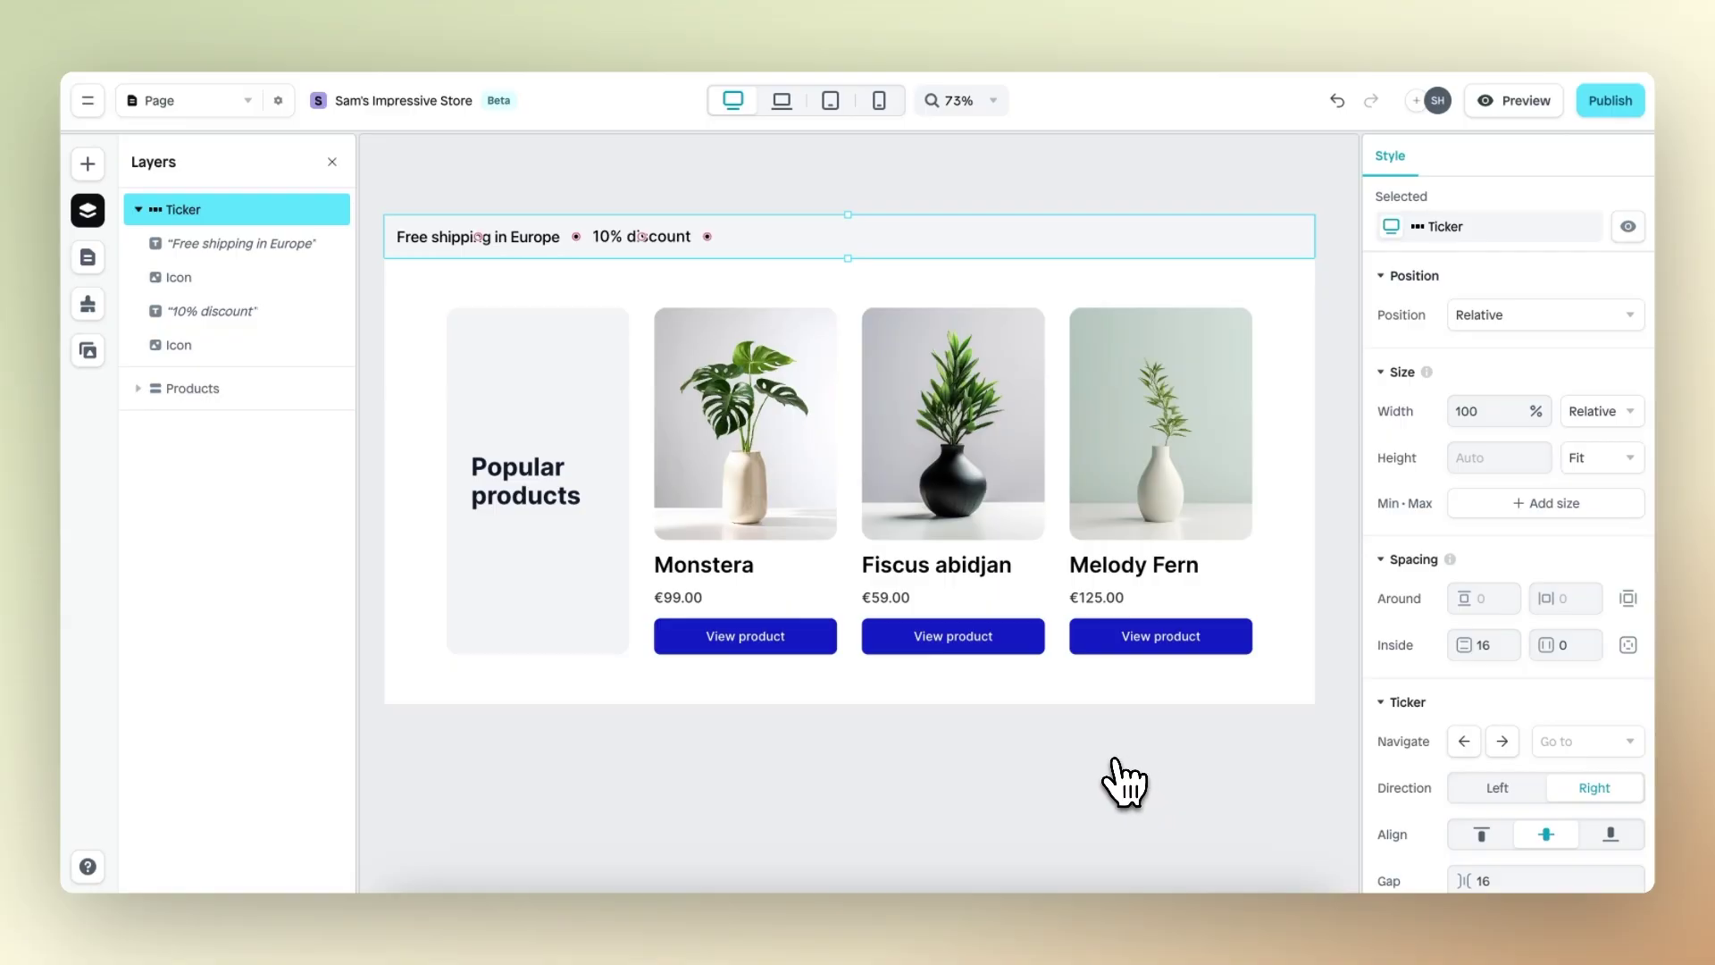
Insert the Quotes ticker section from the Wireframes kit below the products.
left_click(88, 165)
left_click(185, 206)
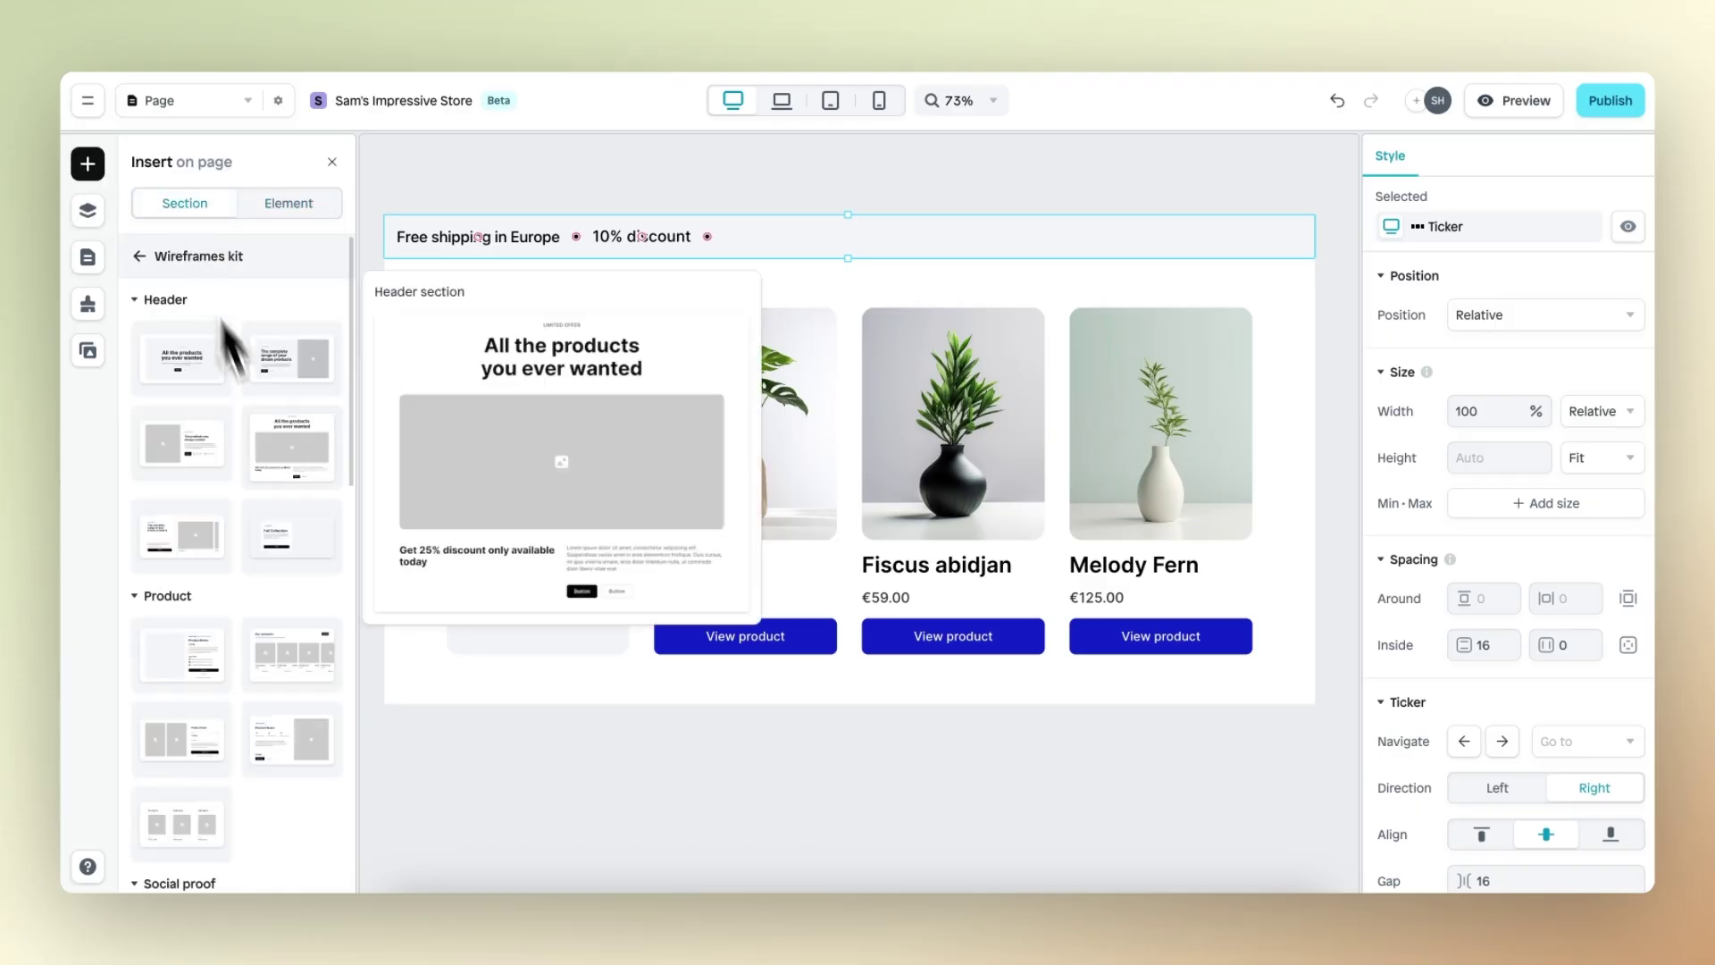
left_click(190, 258)
left_click(250, 475)
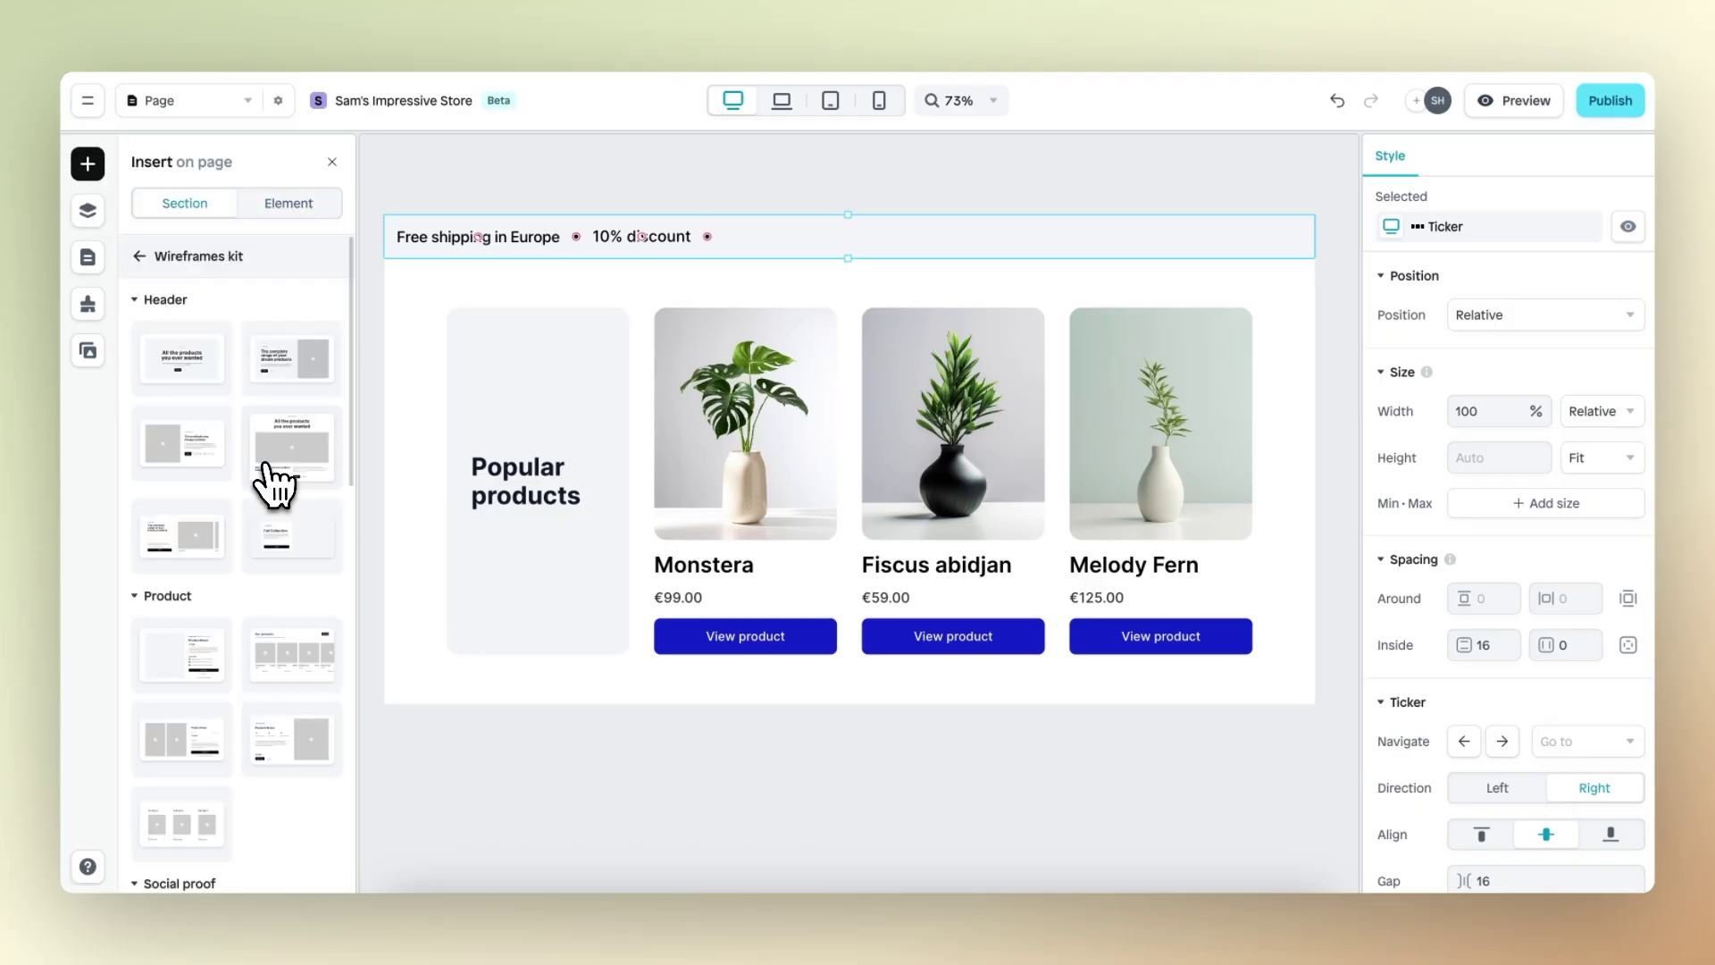
scroll(258, 478, "down", 10)
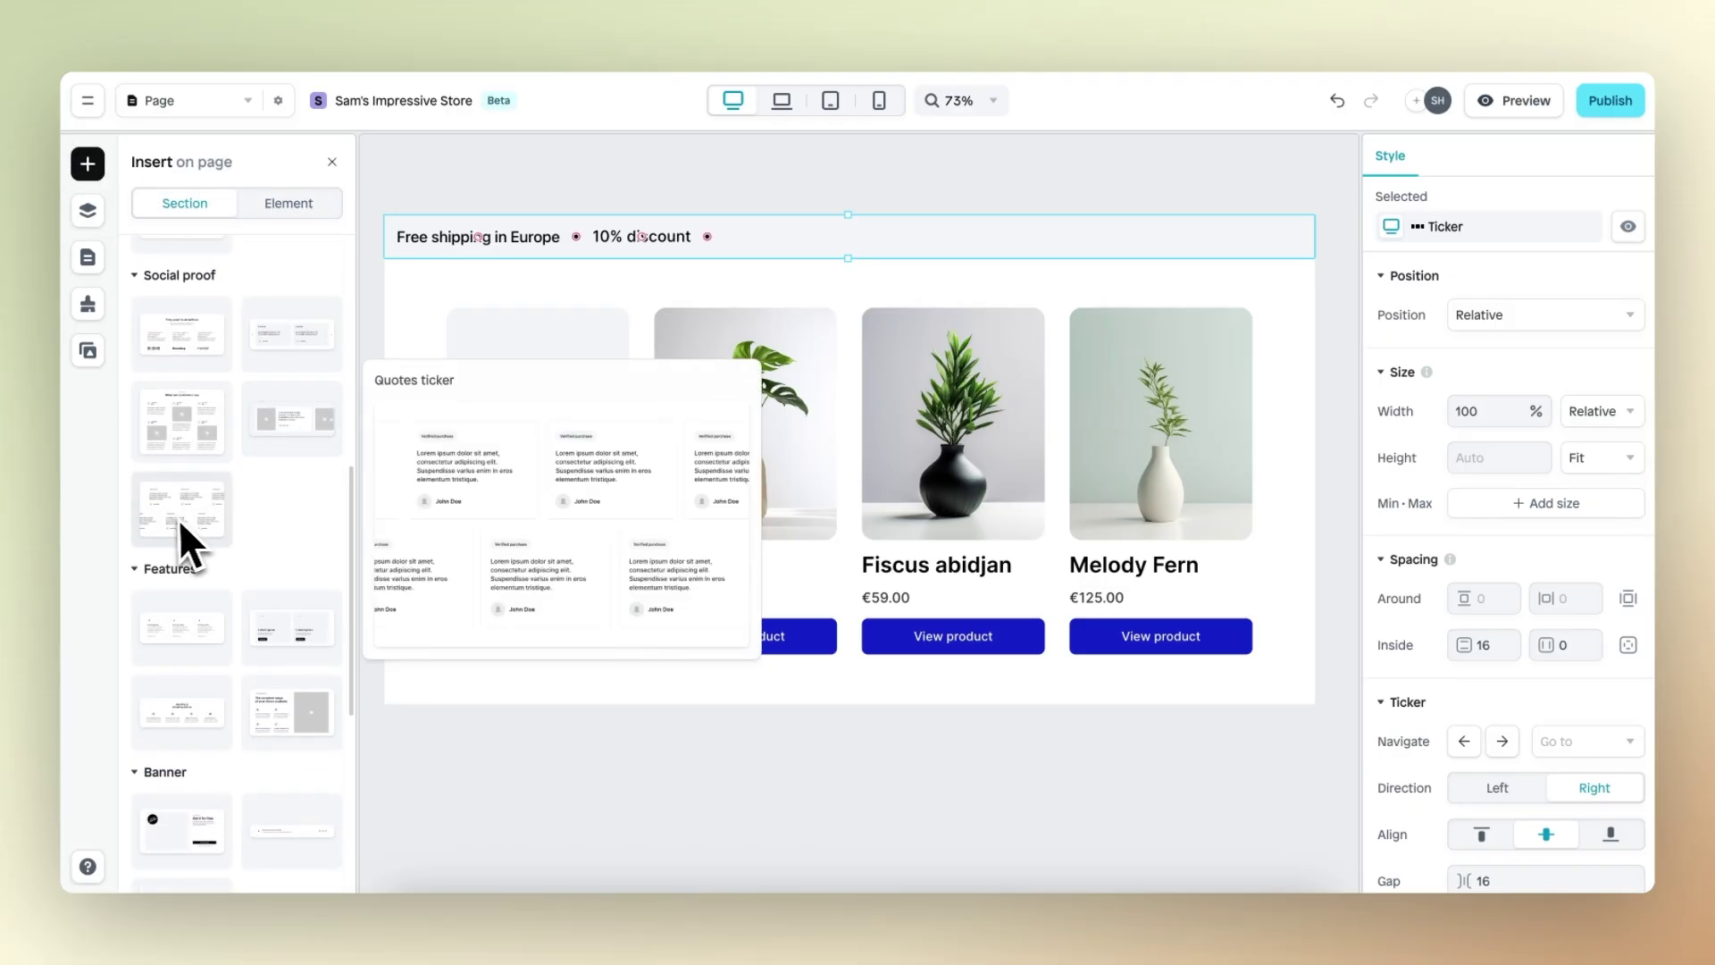
left_click_drag(172, 518, 686, 688)
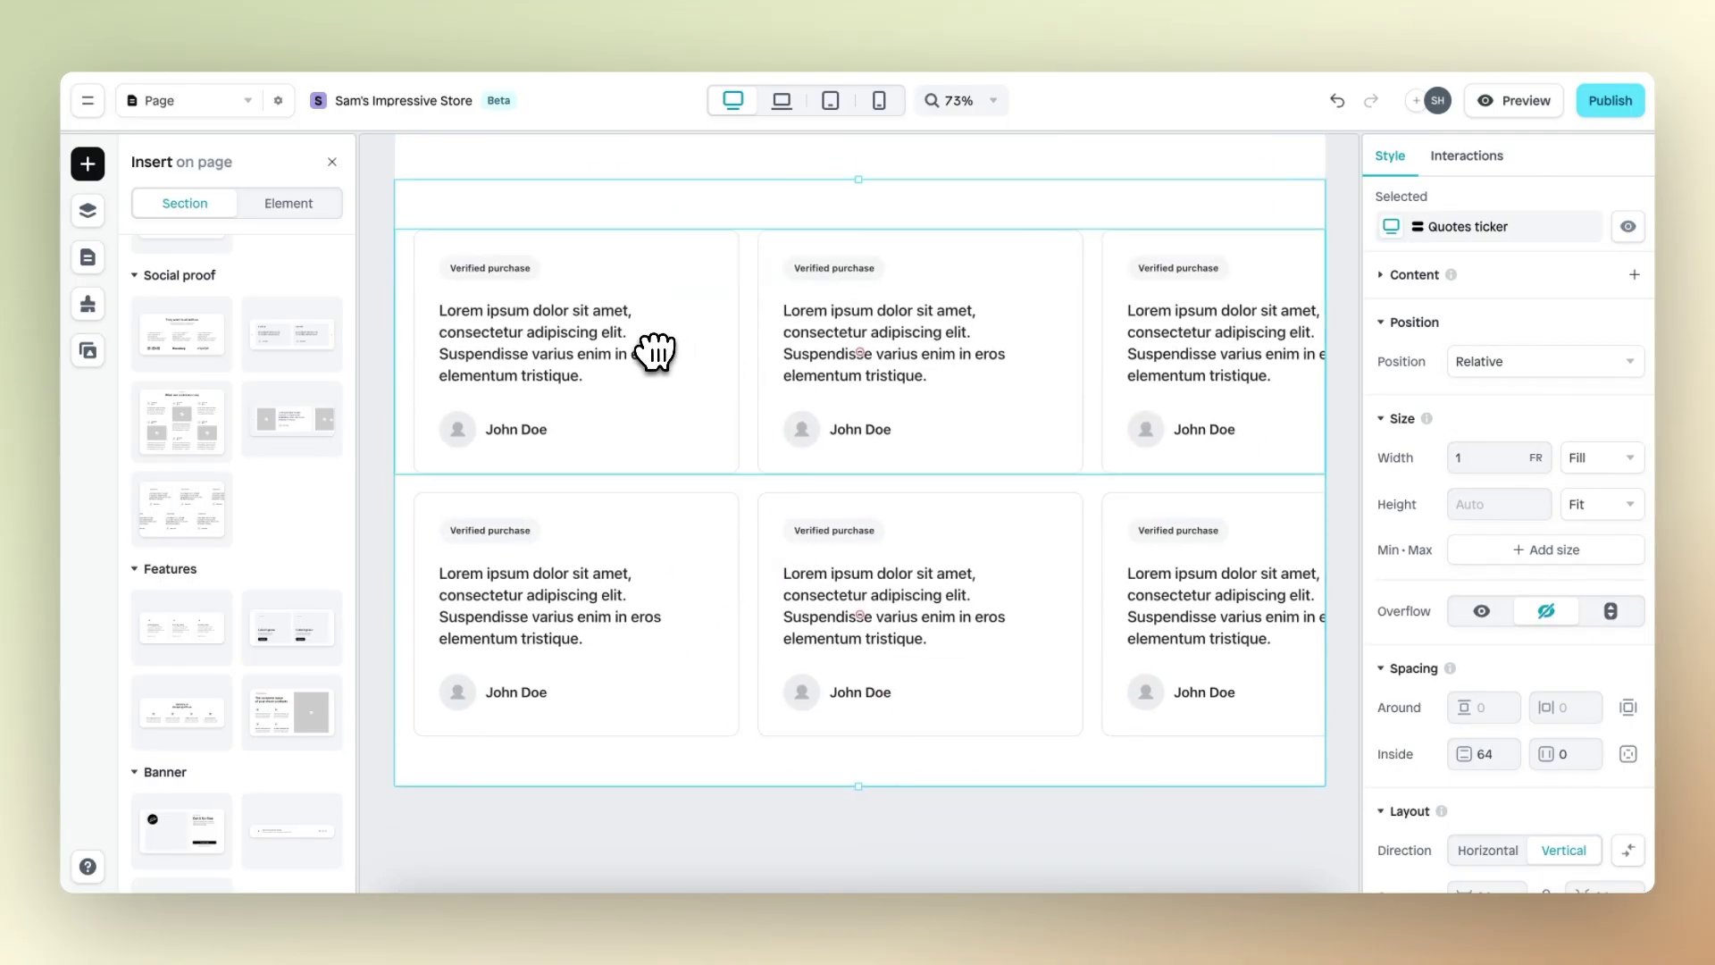
Preview the page to watch the two quote rows scrolling in opposite directions.
left_click(1509, 100)
scroll(1420, 509, "down", 8)
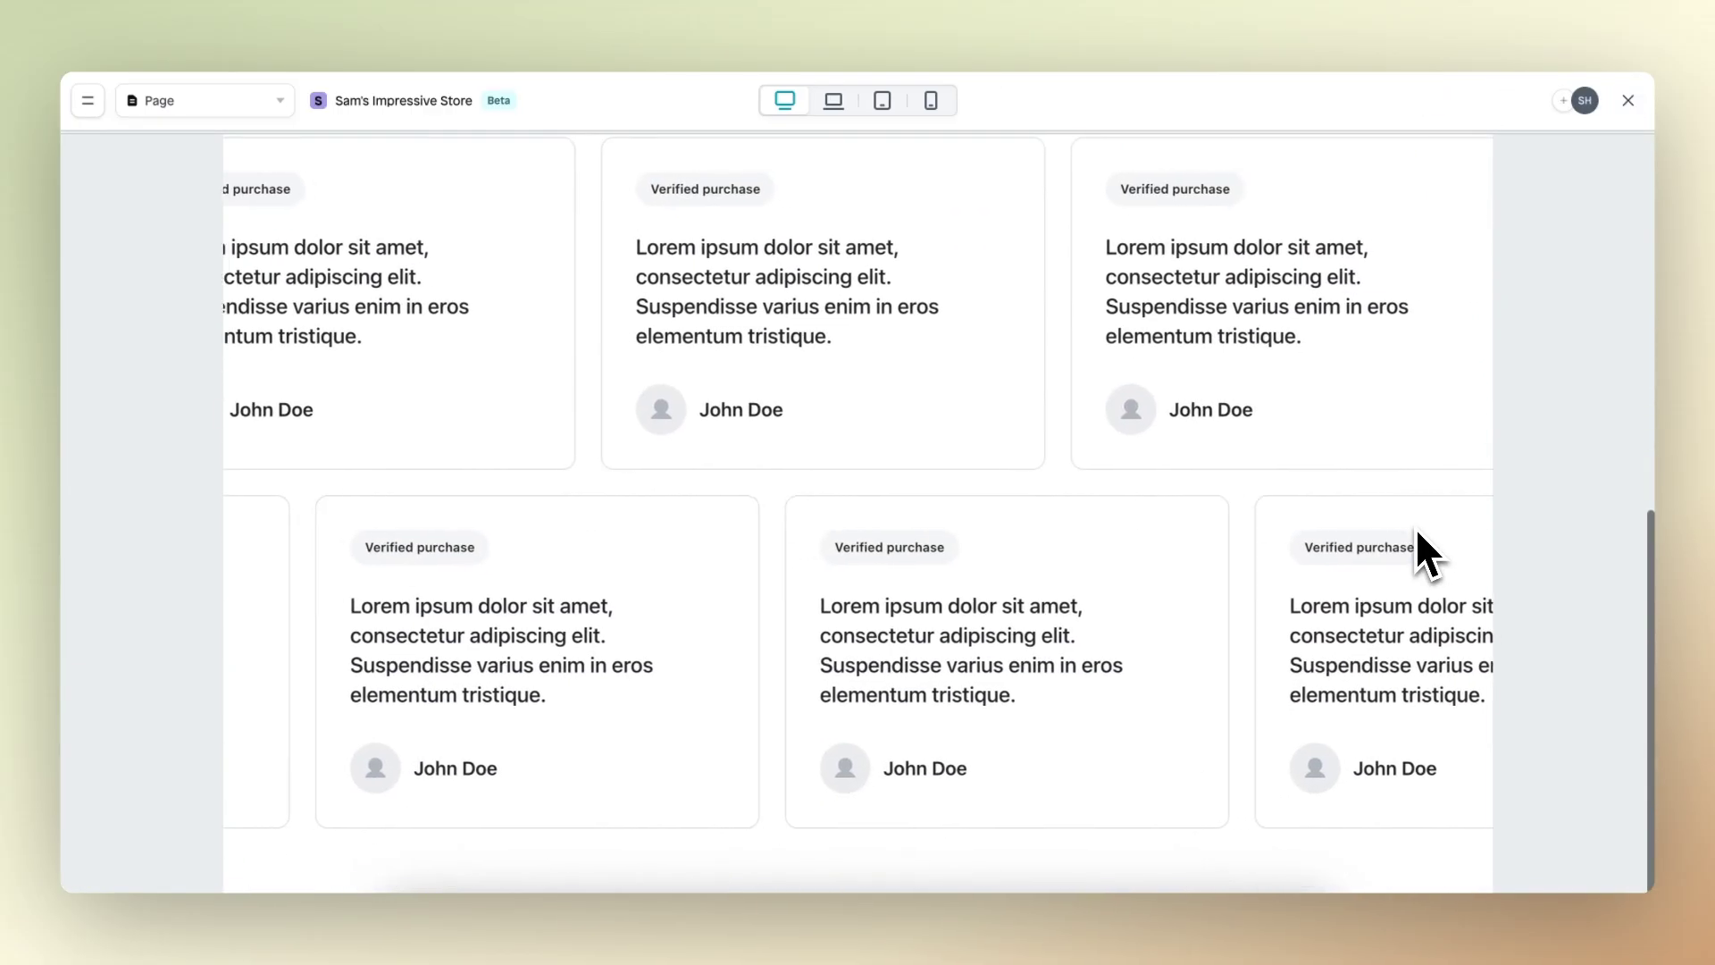
scroll(1538, 506, "up", 1)
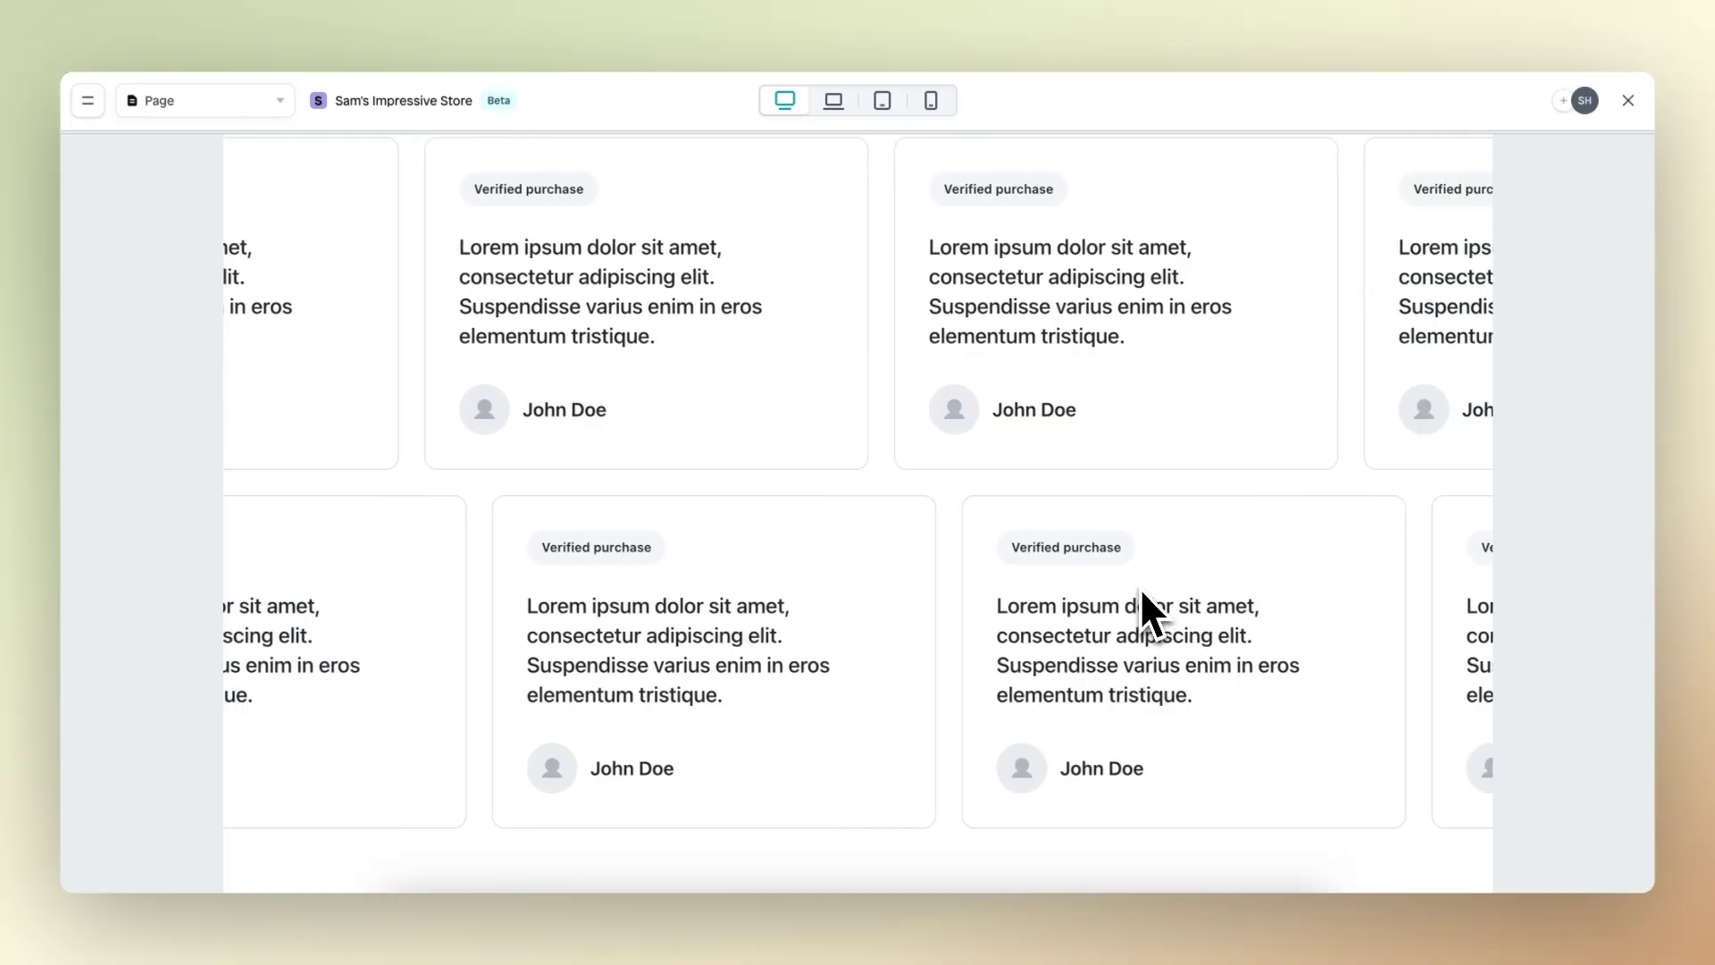
left_click(1628, 100)
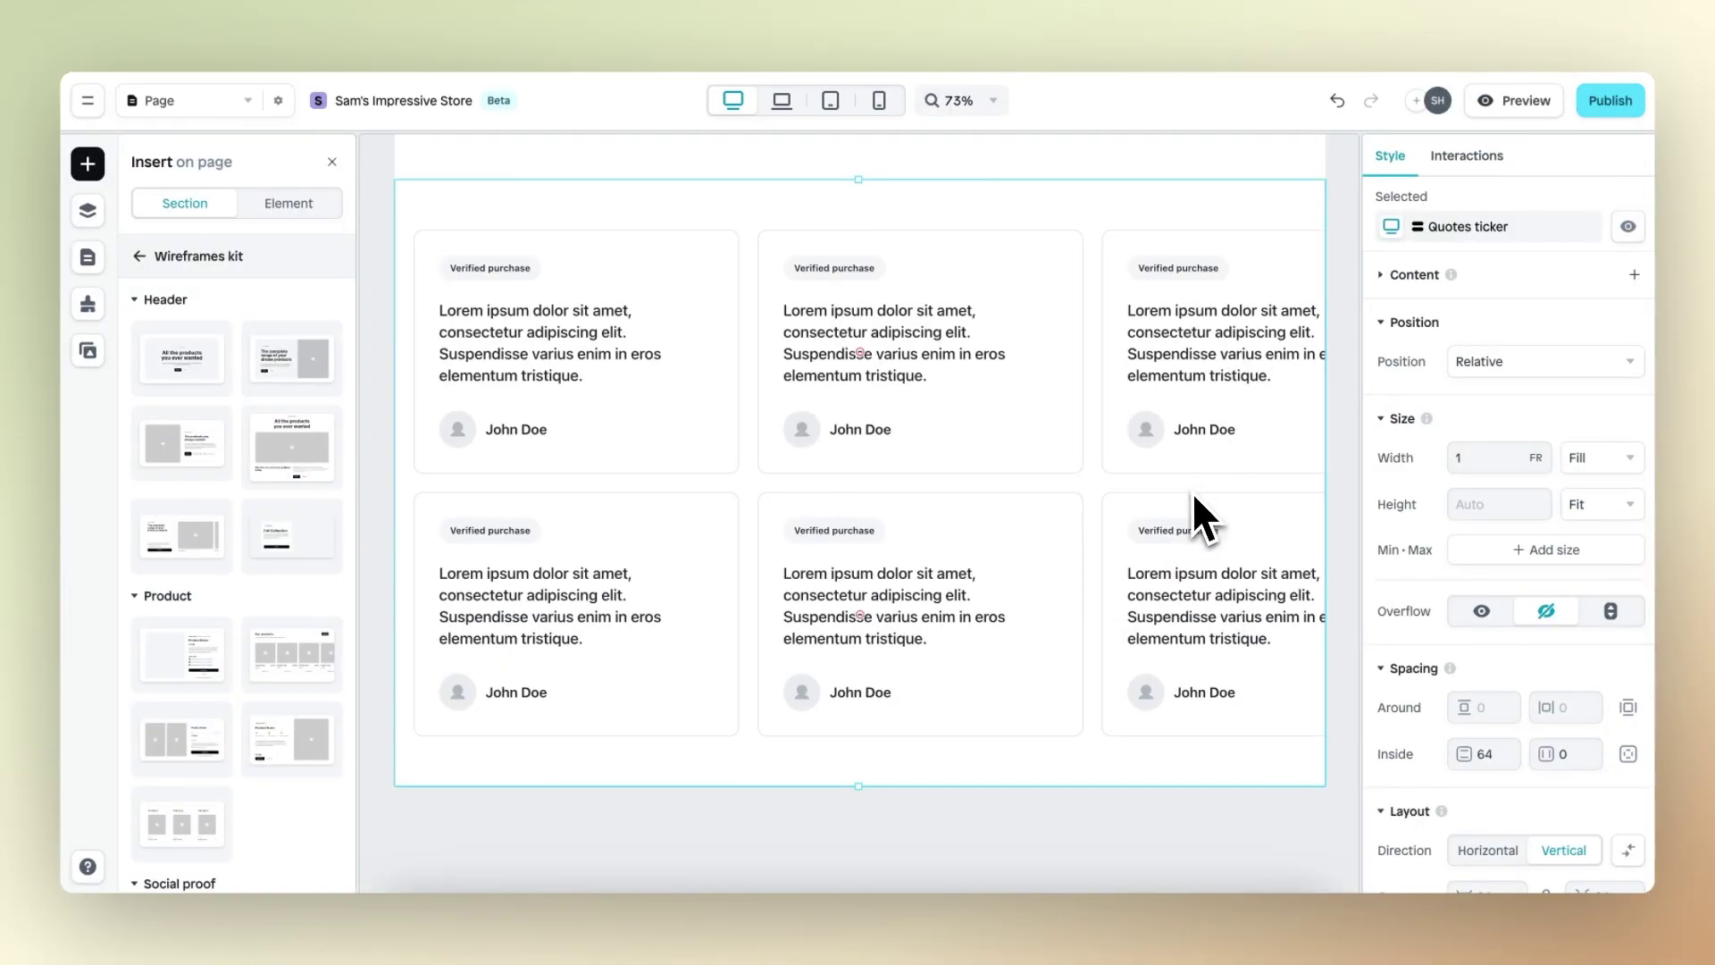
scroll(1072, 474, "up", 3)
scroll(1003, 442, "up", 3)
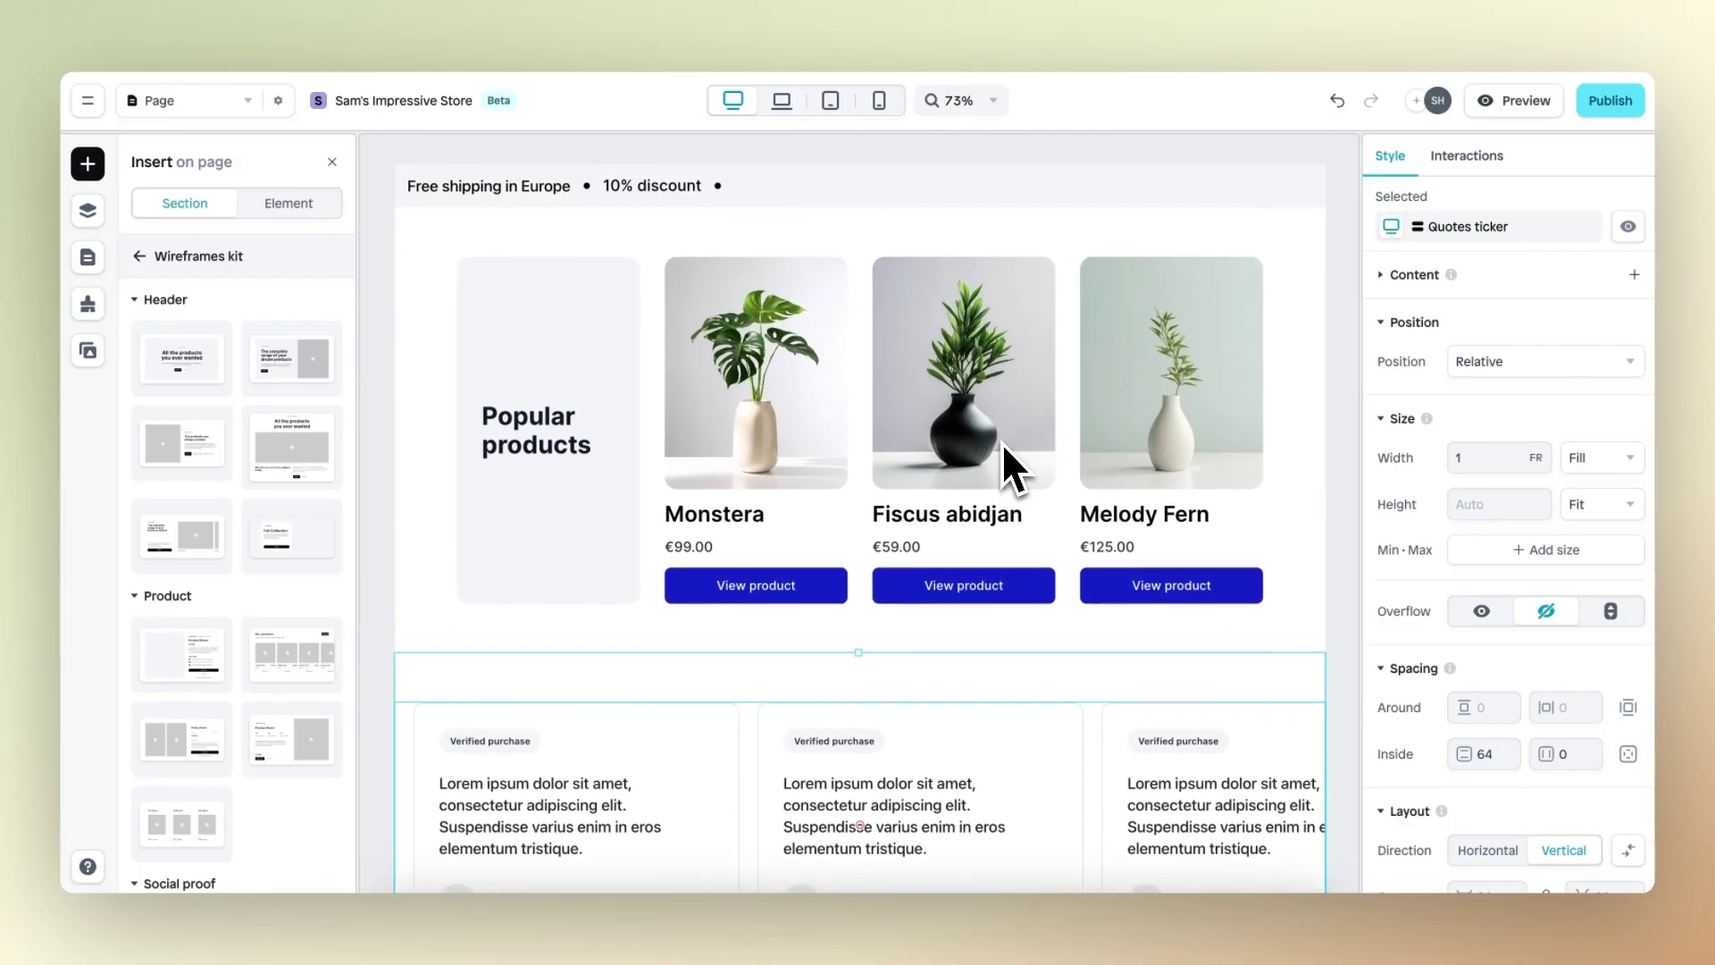
scroll(1003, 442, "down", 2)
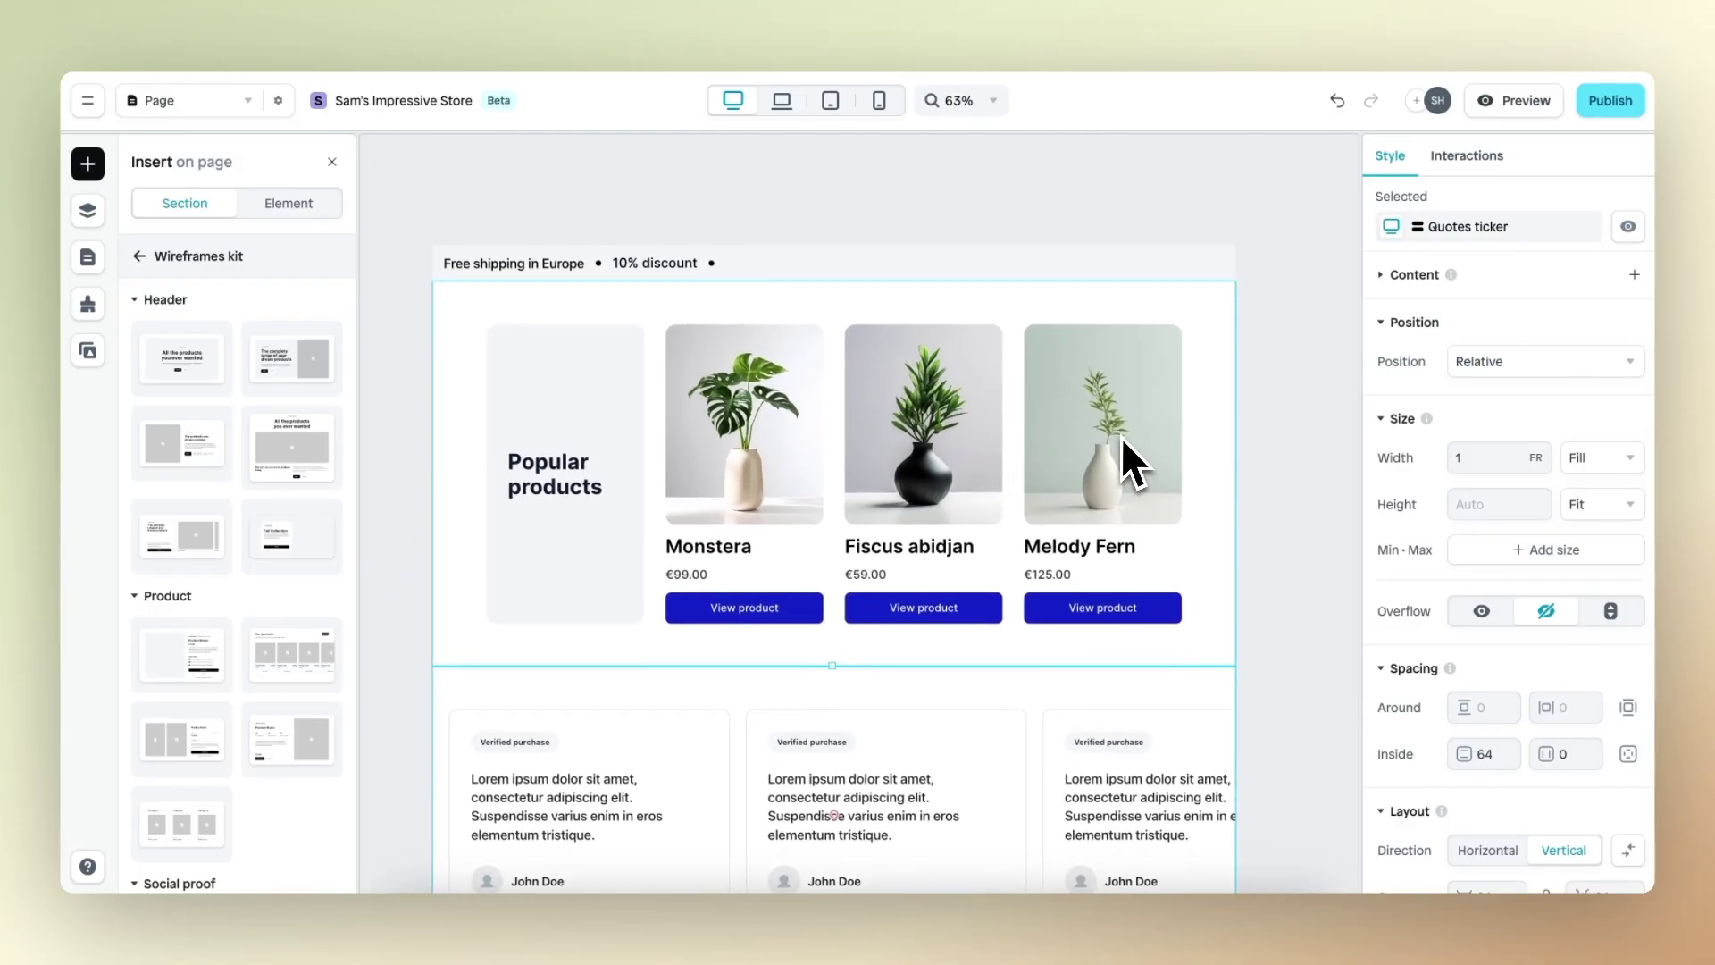